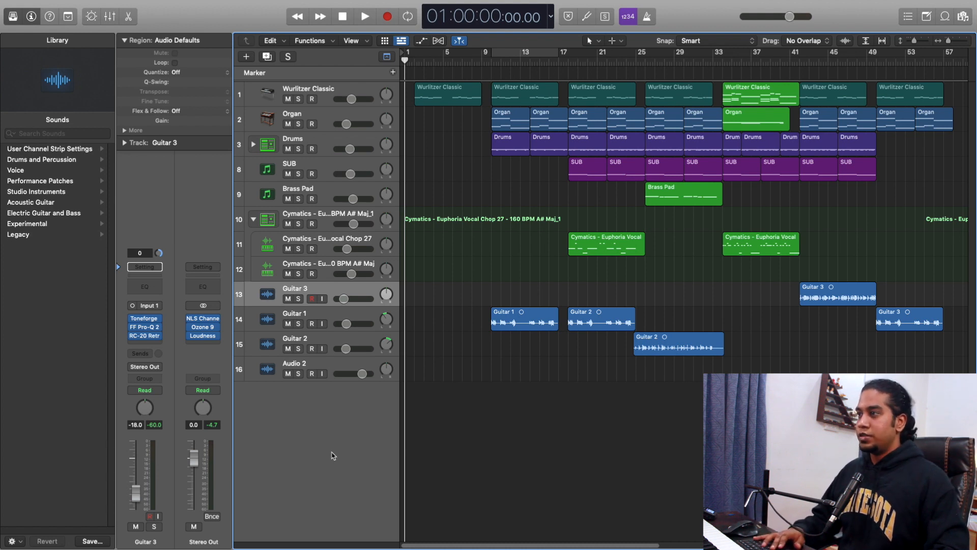
- Play the full arrangement from the beginning to hear all tracks together
{"action": "key", "text": "space"}
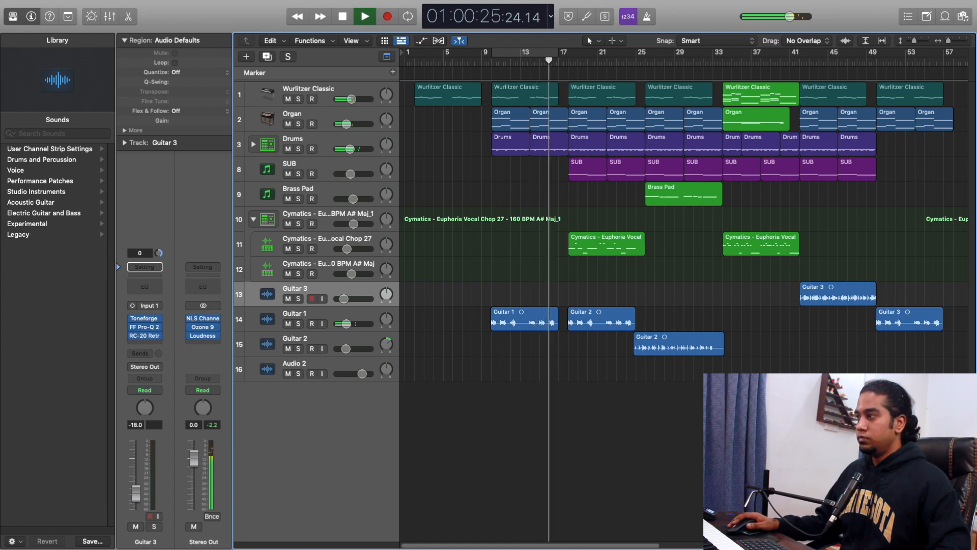
{"action": "scroll", "coordinate": [683, 285], "scroll_direction": "right", "scroll_amount": 2}
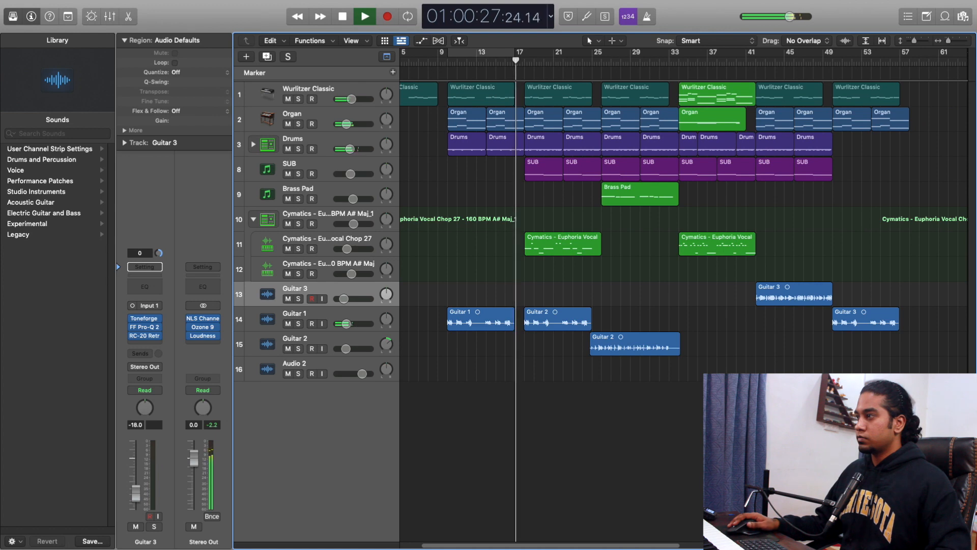
{"action": "scroll", "coordinate": [683, 285], "scroll_direction": "down", "scroll_amount": 1}
{"action": "scroll", "coordinate": [683, 285], "scroll_direction": "up", "scroll_amount": 3}
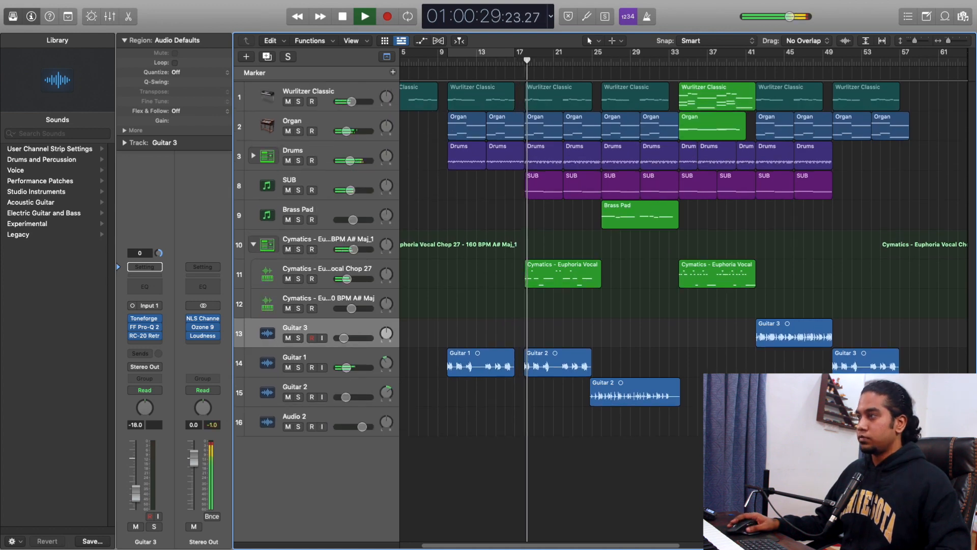
{"action": "scroll", "coordinate": [683, 285], "scroll_direction": "up", "scroll_amount": 2}
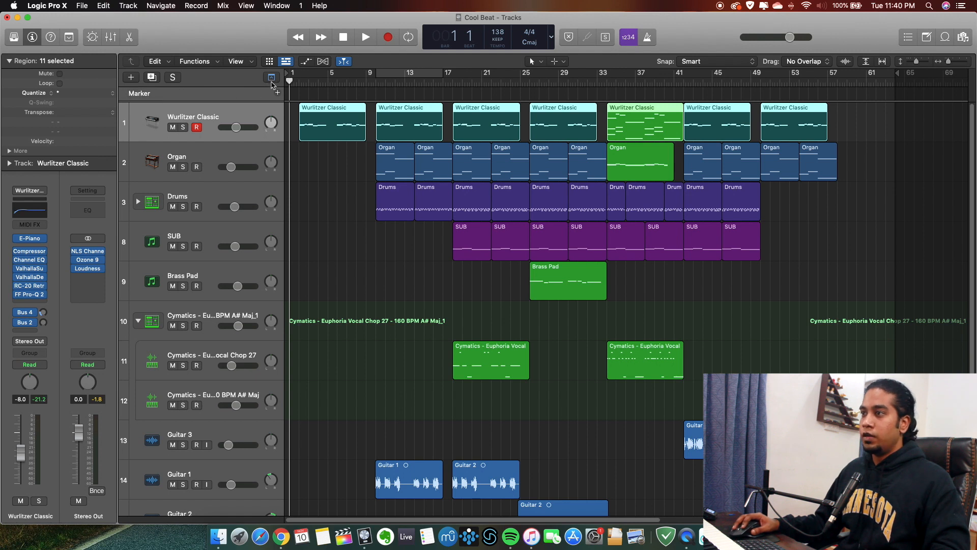
- Audition the Wurlitzer Classic track from bar 2 and bypass its ValhallaSupermassive, ValhallaDelay, RC-20 Retro Color and FF Pro-Q 2 inserts
{"action": "left_click_drag", "start_coordinate": [290, 79], "coordinate": [300, 80]}
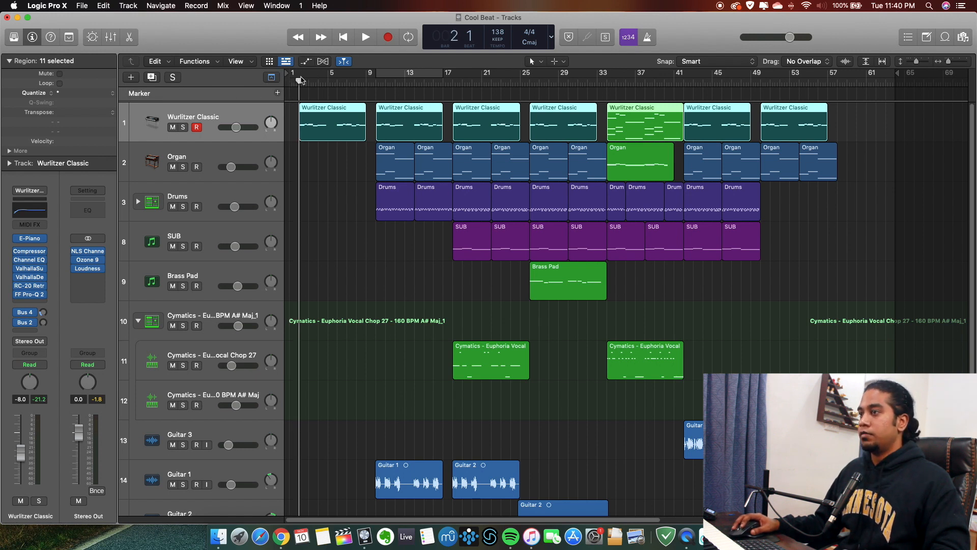
{"action": "key", "text": "space"}
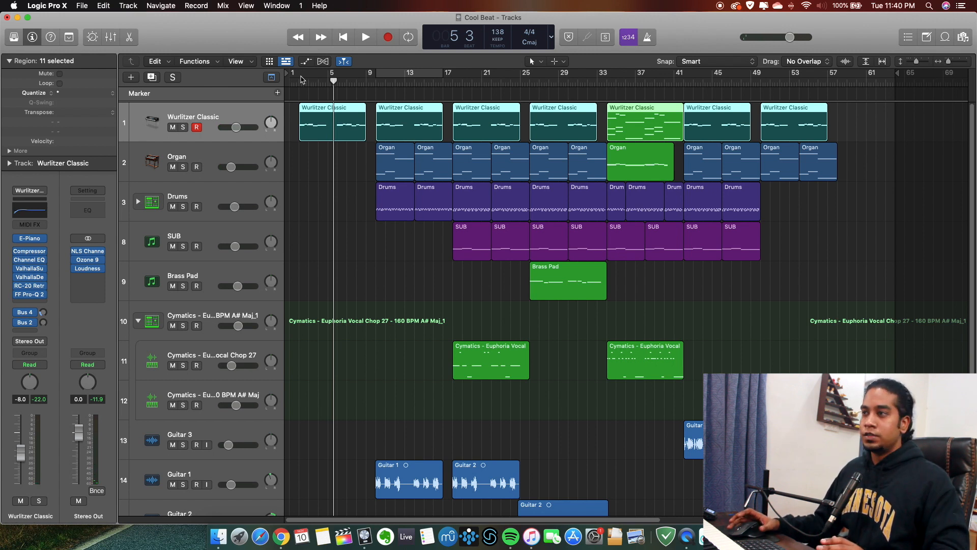
{"action": "left_click", "coordinate": [19, 295]}
{"action": "left_click", "coordinate": [16, 274]}
{"action": "left_click", "coordinate": [19, 278]}
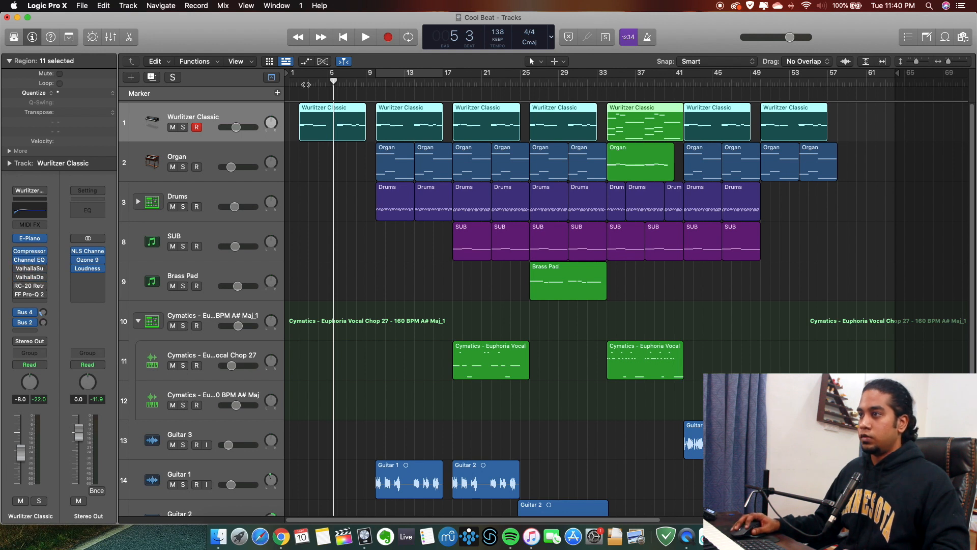
- Play the Wurlitzer Classic track from bar 2 with the bypassed effects to compare the drier sound
{"action": "left_click", "coordinate": [288, 82]}
{"action": "left_click_drag", "start_coordinate": [291, 80], "coordinate": [299, 80]}
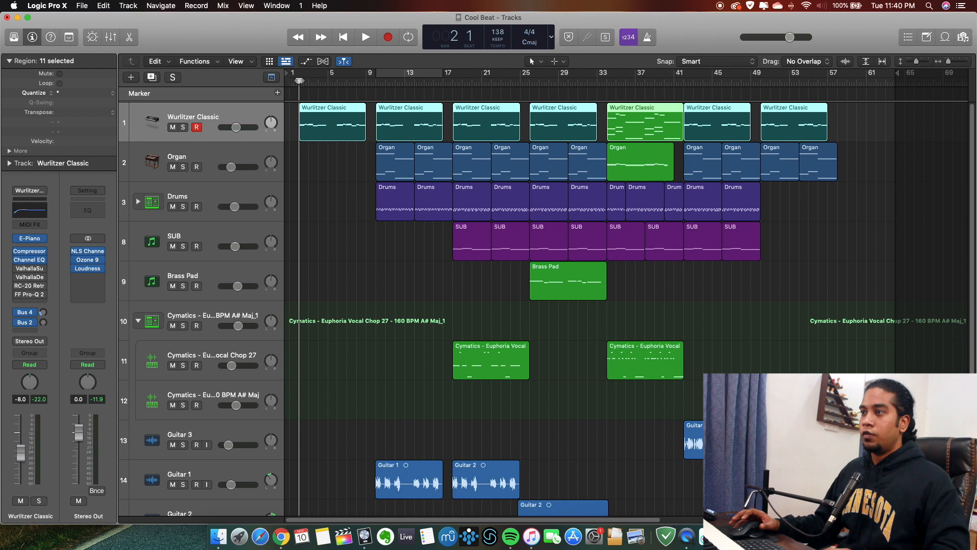
{"action": "key", "text": "space"}
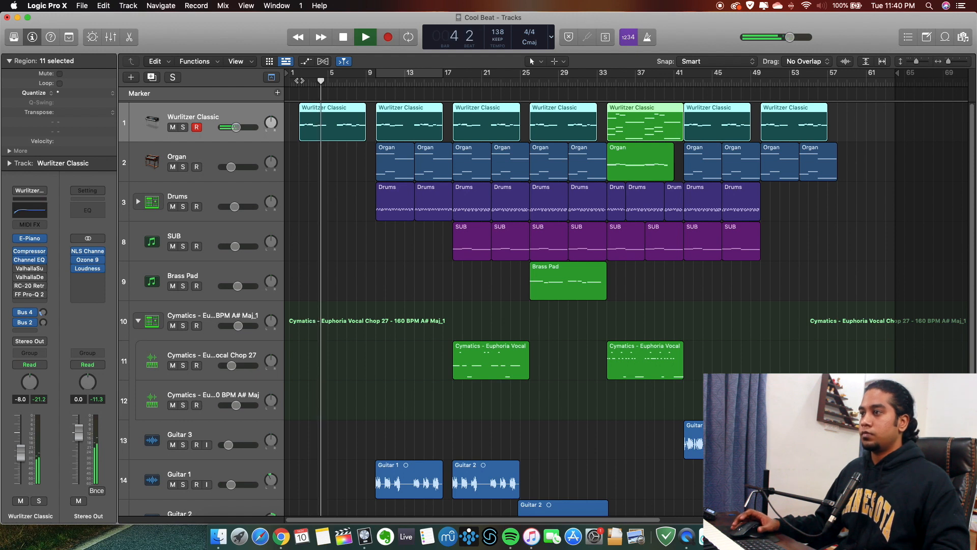
{"action": "key", "text": "space"}
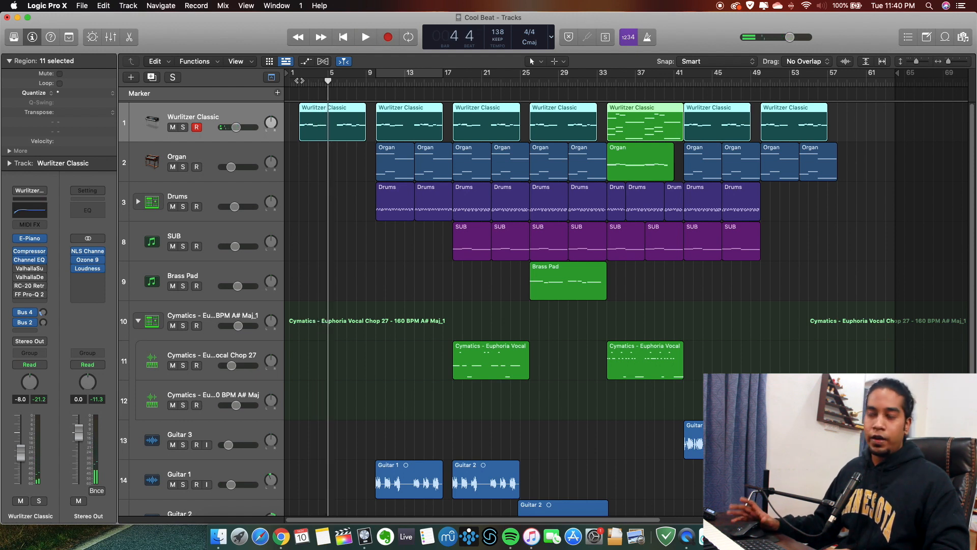
- Enable ValhallaSupermassive on the Wurlitzer Classic track, inspect its settings, and audition the part from bar 2 before closing the plug-in
{"action": "left_click", "coordinate": [31, 269]}
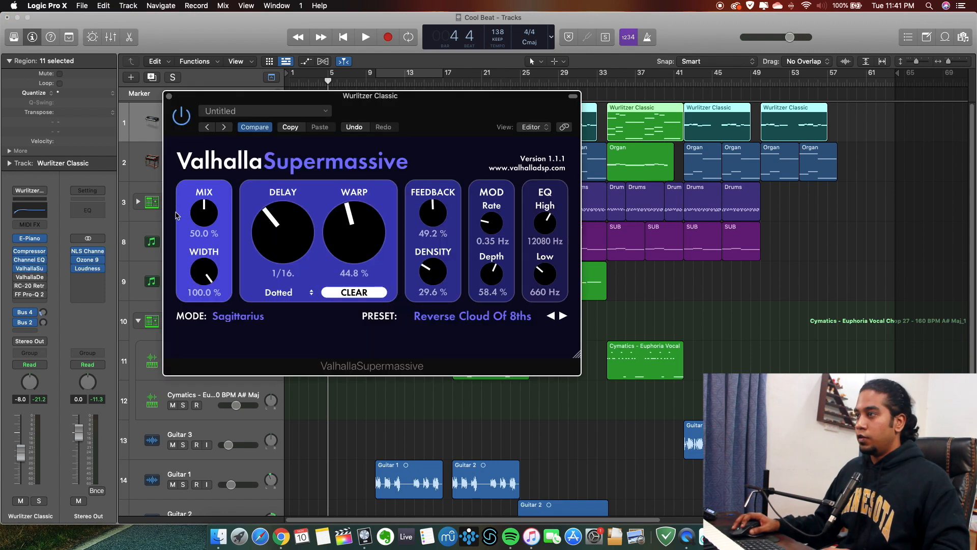
{"action": "left_click_drag", "start_coordinate": [414, 120], "coordinate": [417, 107]}
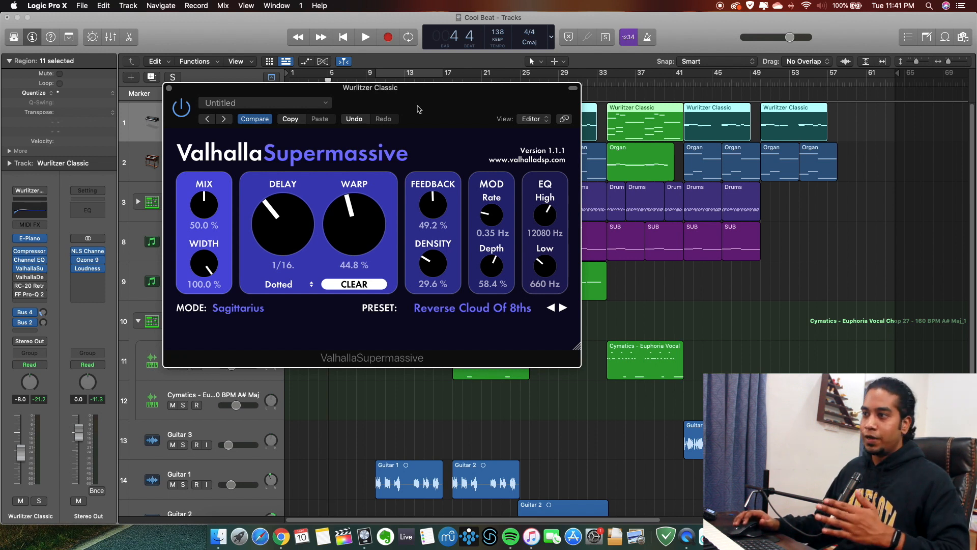
{"action": "left_click_drag", "start_coordinate": [419, 106], "coordinate": [439, 100]}
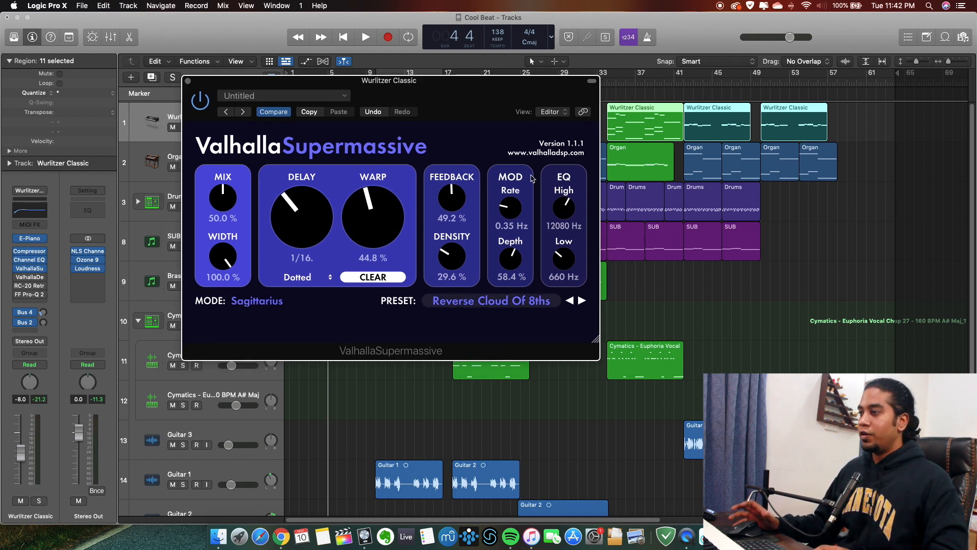
{"action": "left_click_drag", "start_coordinate": [385, 93], "coordinate": [492, 114]}
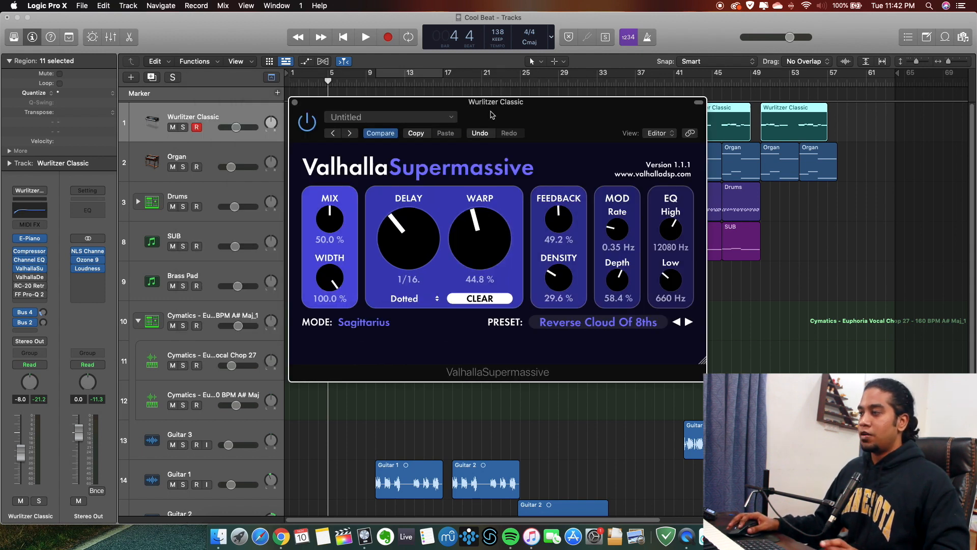
{"action": "left_click_drag", "start_coordinate": [461, 103], "coordinate": [503, 151]}
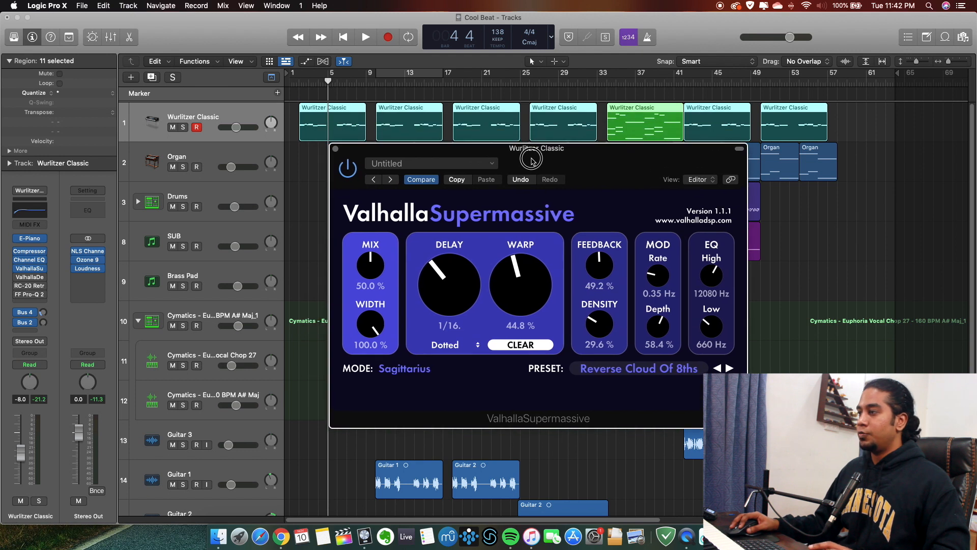
{"action": "left_click_drag", "start_coordinate": [328, 82], "coordinate": [297, 83]}
{"action": "key", "text": "space"}
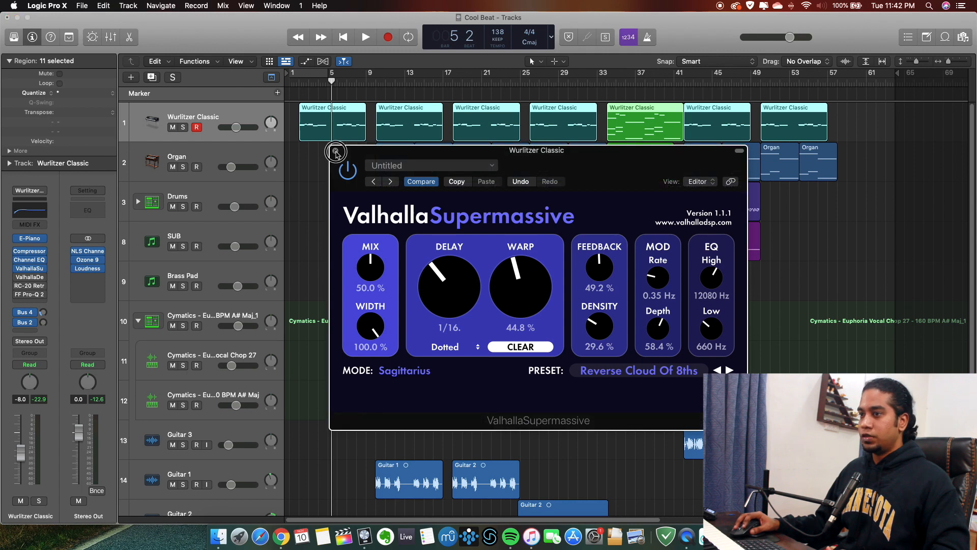
{"action": "left_click", "coordinate": [336, 151]}
- Enable ValhallaDelay on the Wurlitzer Classic track and place its open window below the timeline ruler
{"action": "mouse_move", "coordinate": [28, 260]}
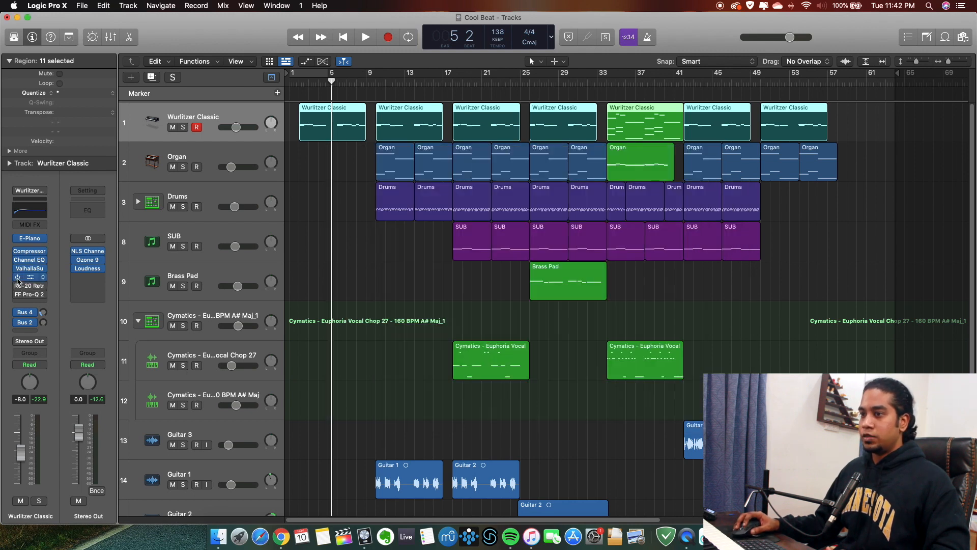
{"action": "left_click", "coordinate": [29, 277]}
{"action": "left_click_drag", "start_coordinate": [622, 152], "coordinate": [697, 143]}
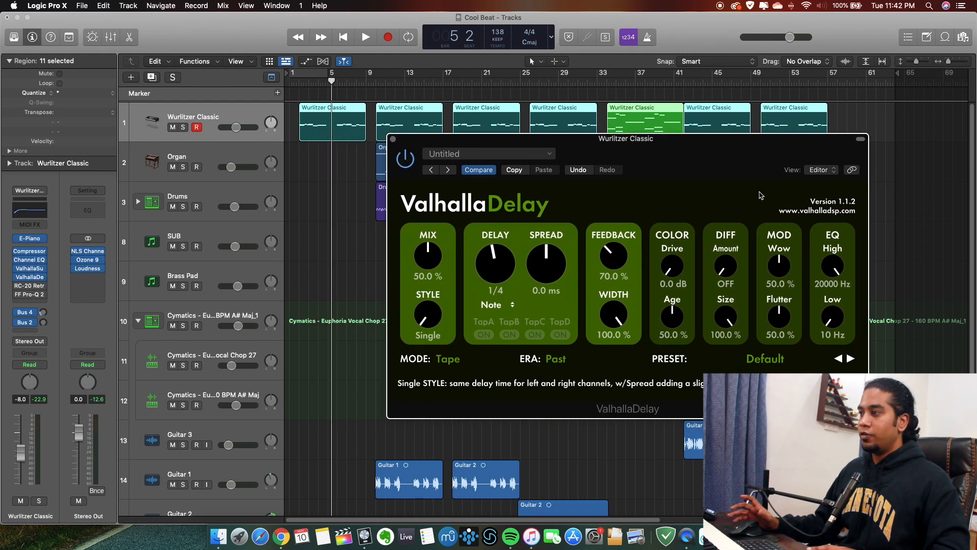
{"action": "left_click_drag", "start_coordinate": [742, 171], "coordinate": [668, 169]}
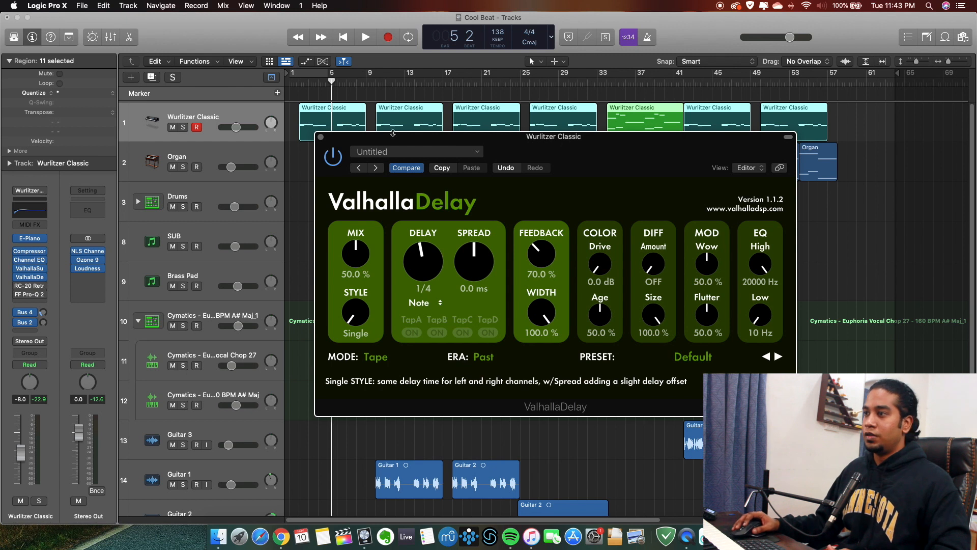
{"action": "left_click_drag", "start_coordinate": [524, 136], "coordinate": [534, 120]}
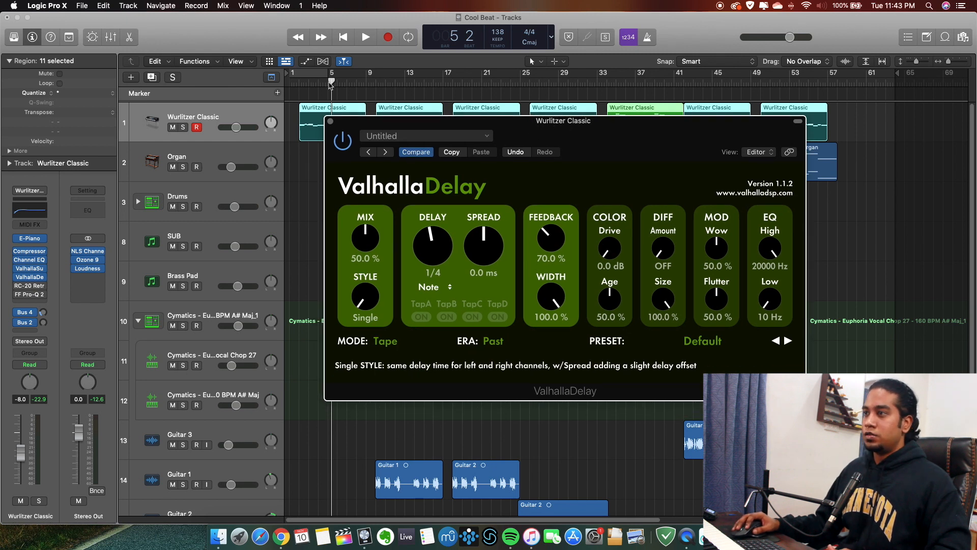
- Bypass ValhallaDelay temporarily and play the Wurlitzer part from bar 2 without the delay
{"action": "left_click_drag", "start_coordinate": [330, 84], "coordinate": [300, 82]}
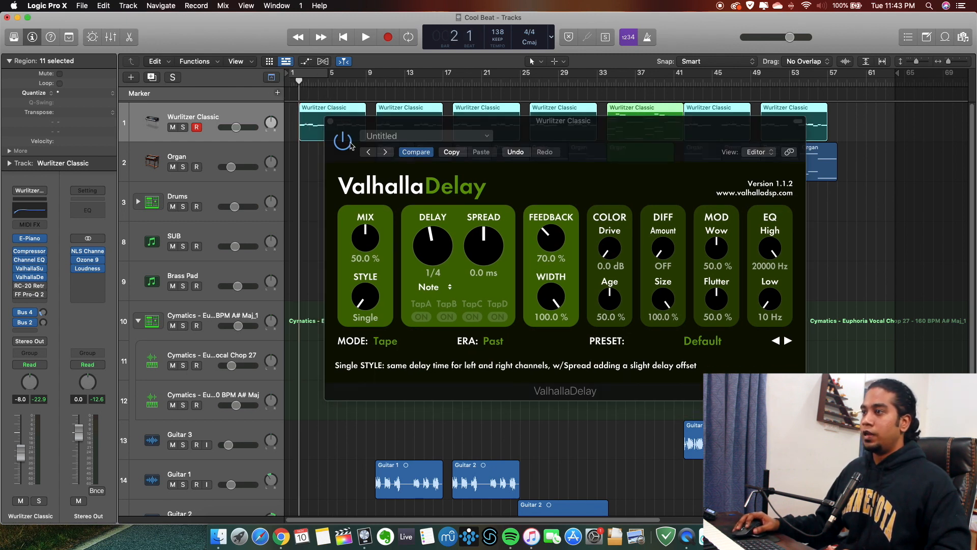
{"action": "key", "text": "space"}
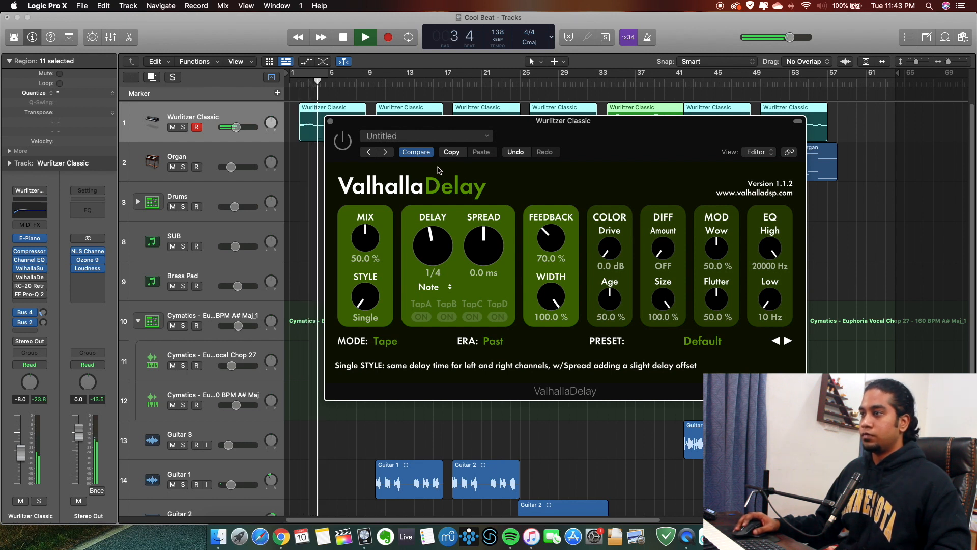
{"action": "key", "text": "space"}
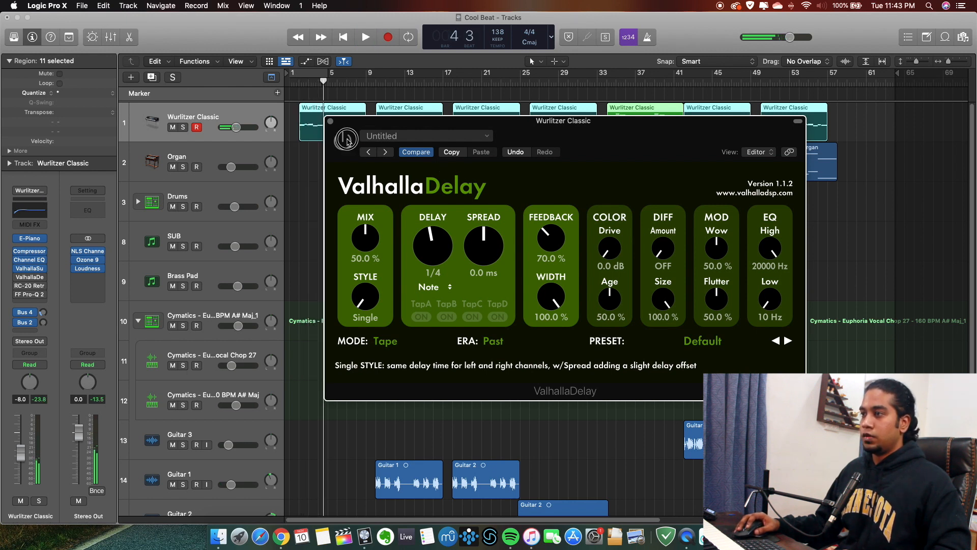
- Play the Wurlitzer part from bar 2 with ValhallaDelay switched back on, and close the plug-in
{"action": "left_click", "coordinate": [298, 81]}
{"action": "key", "text": "space"}
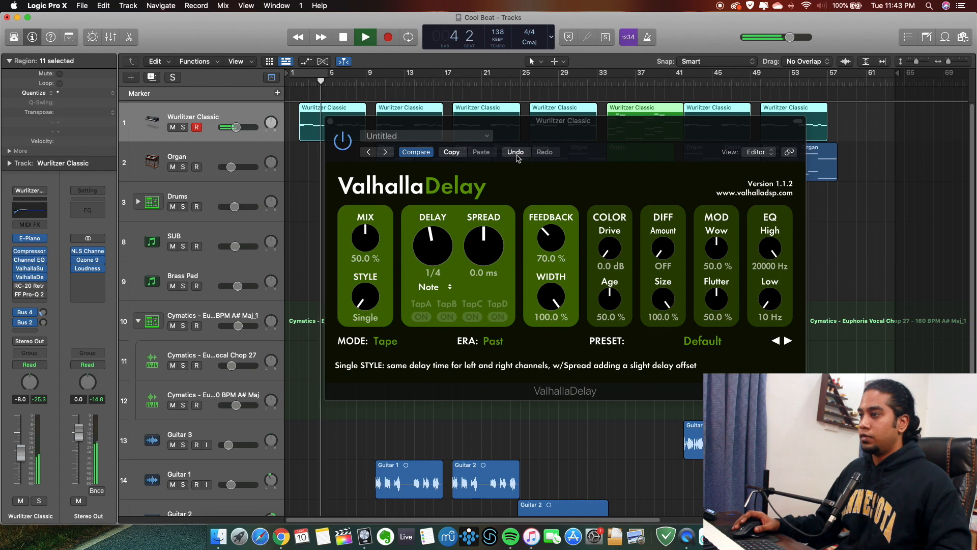
{"action": "key", "text": "space"}
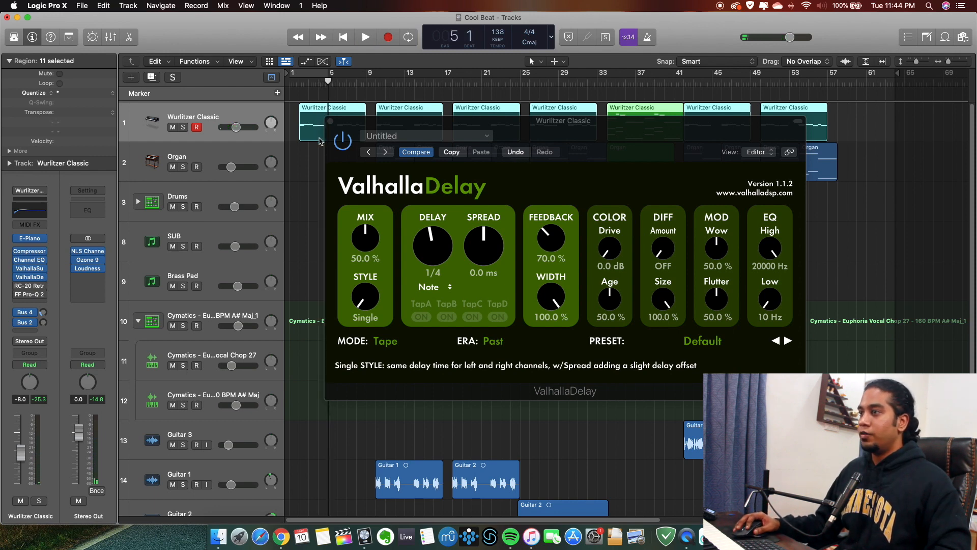
{"action": "left_click", "coordinate": [329, 122]}
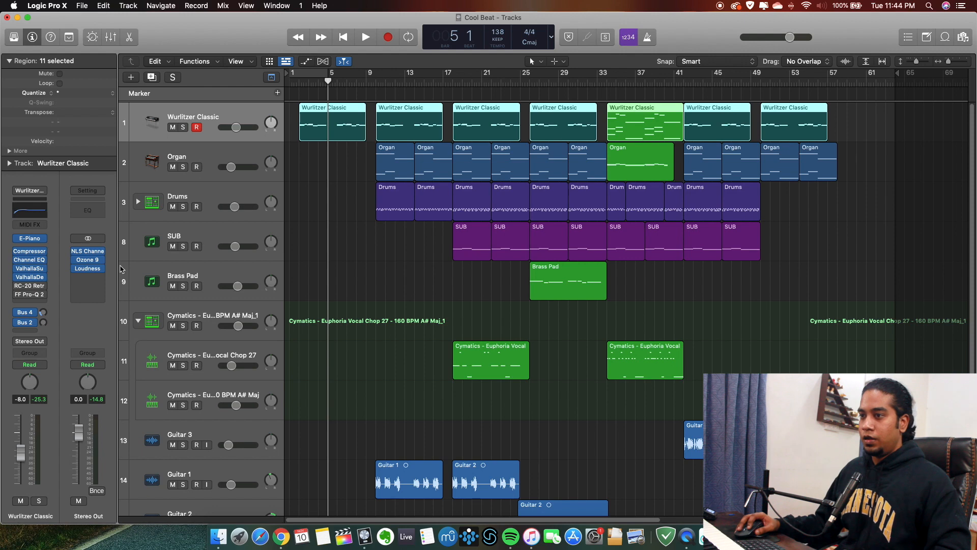
- Enable RC-20 Retro Color on the Wurlitzer Classic track and move its open window clear of the playhead
{"action": "left_click", "coordinate": [31, 286]}
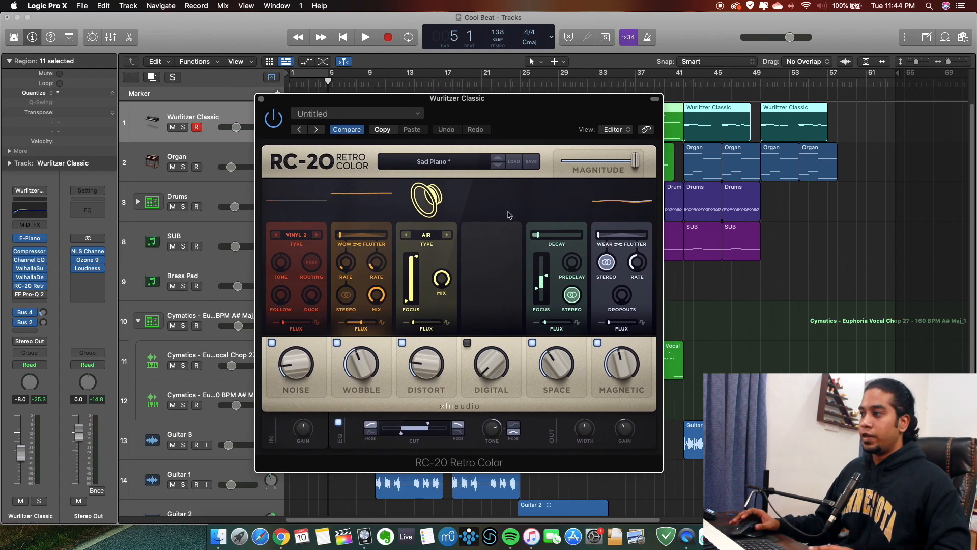
{"action": "left_click_drag", "start_coordinate": [557, 134], "coordinate": [518, 118]}
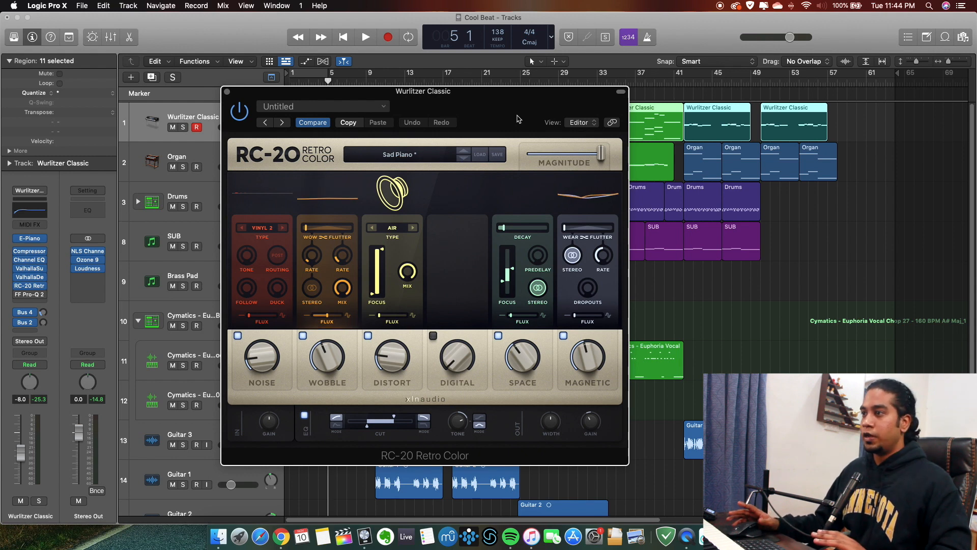
{"action": "left_click_drag", "start_coordinate": [518, 119], "coordinate": [580, 119]}
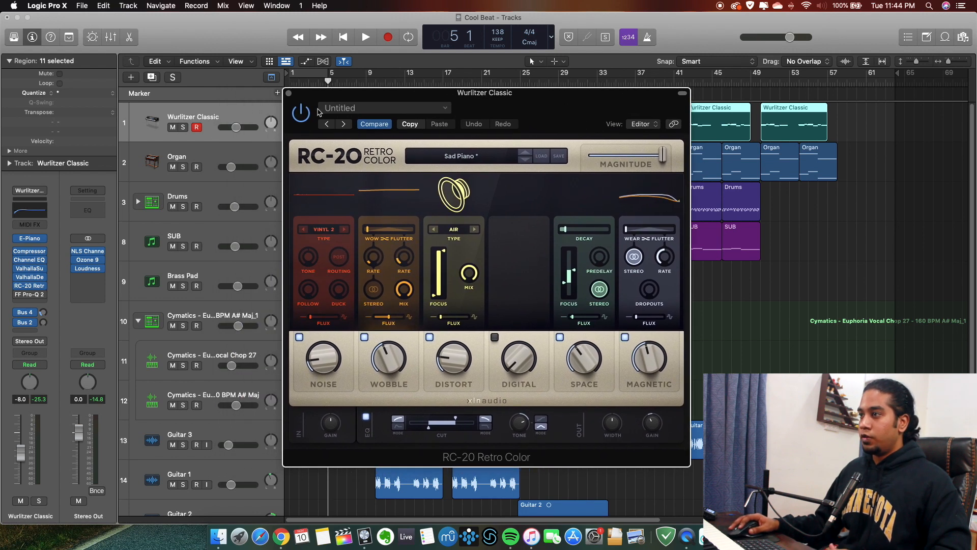
{"action": "left_click_drag", "start_coordinate": [457, 99], "coordinate": [601, 97]}
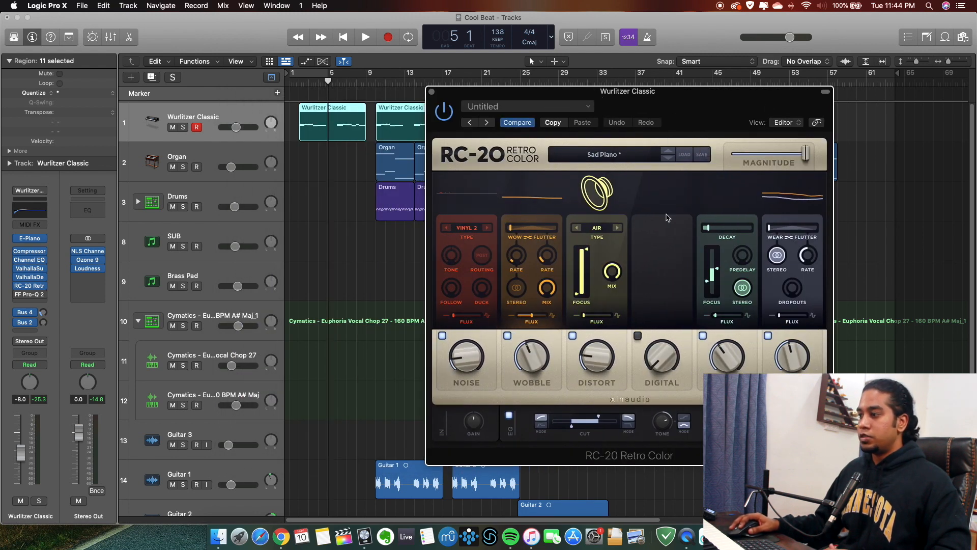
- Audition the Wurlitzer with RC-20 Retro Color from bar 2, return the playhead to bar 2, and close the plug-in
{"action": "left_click_drag", "start_coordinate": [327, 82], "coordinate": [298, 83]}
{"action": "key", "text": "space"}
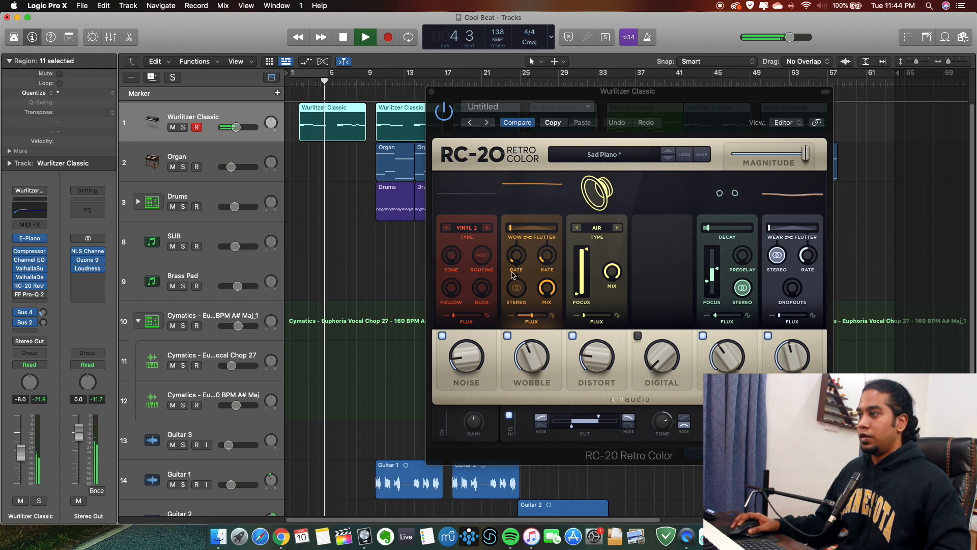
{"action": "key", "text": "space"}
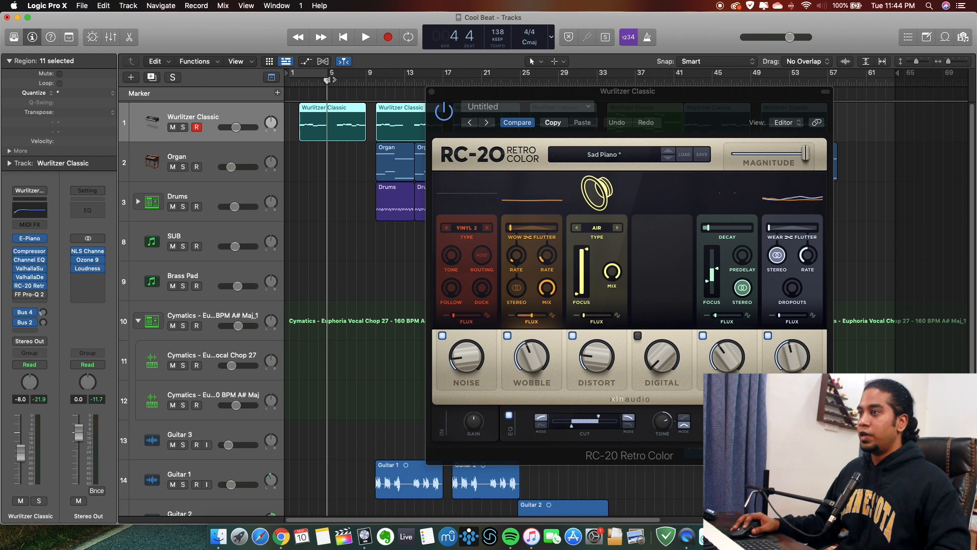
{"action": "left_click_drag", "start_coordinate": [327, 80], "coordinate": [301, 82]}
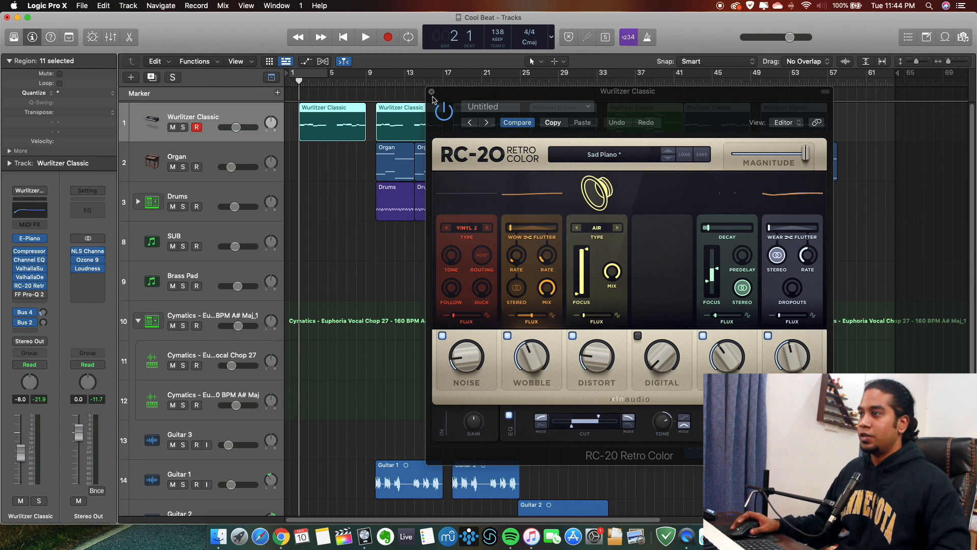
{"action": "left_click", "coordinate": [431, 92]}
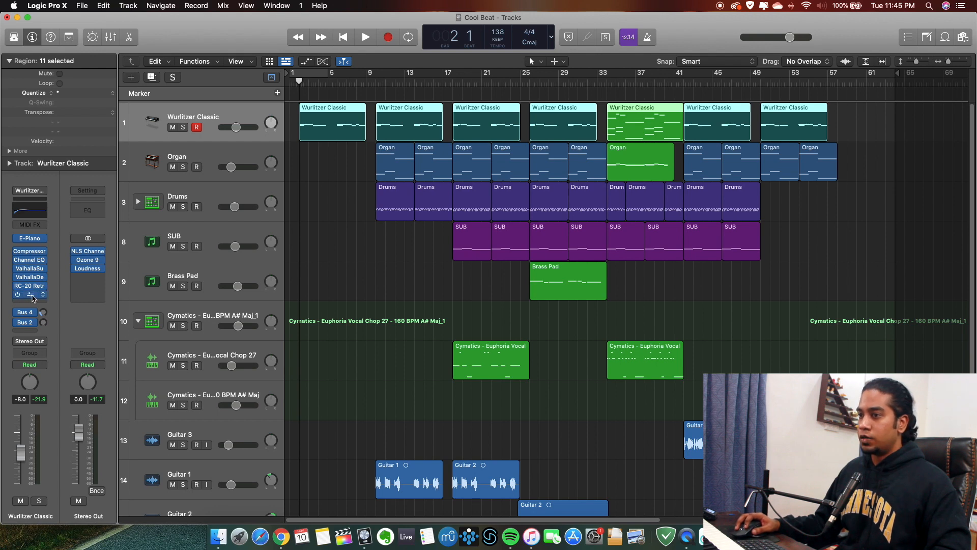
- Enable FF Pro-Q 2 on the Wurlitzer Classic track and move its open window to show the low-cut curve
{"action": "left_click", "coordinate": [31, 297]}
{"action": "left_click_drag", "start_coordinate": [523, 144], "coordinate": [515, 71]}
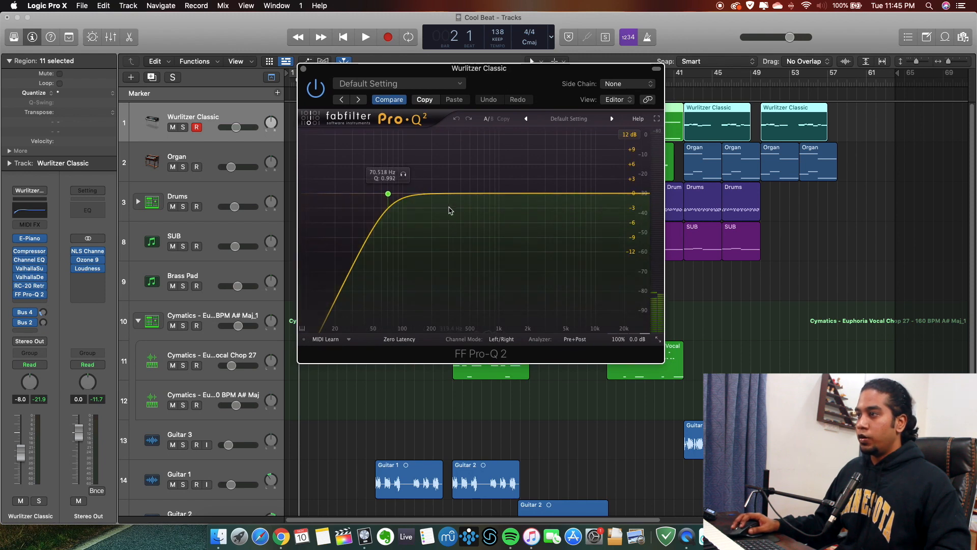
- Close FF Pro-Q 2 and play the Wurlitzer Classic part from bar 2 with its full effects chain enabled
{"action": "left_click_drag", "start_coordinate": [412, 69], "coordinate": [412, 116]}
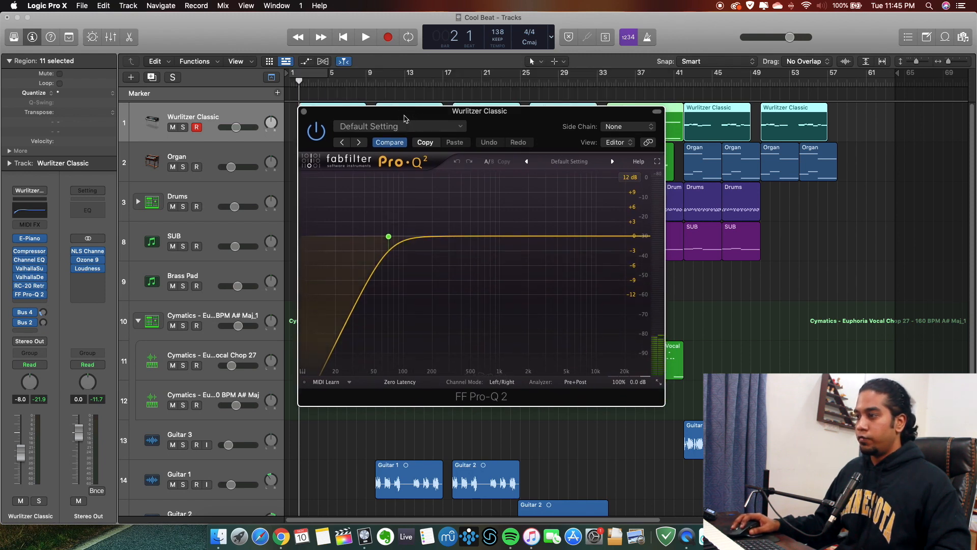
{"action": "left_click", "coordinate": [305, 112]}
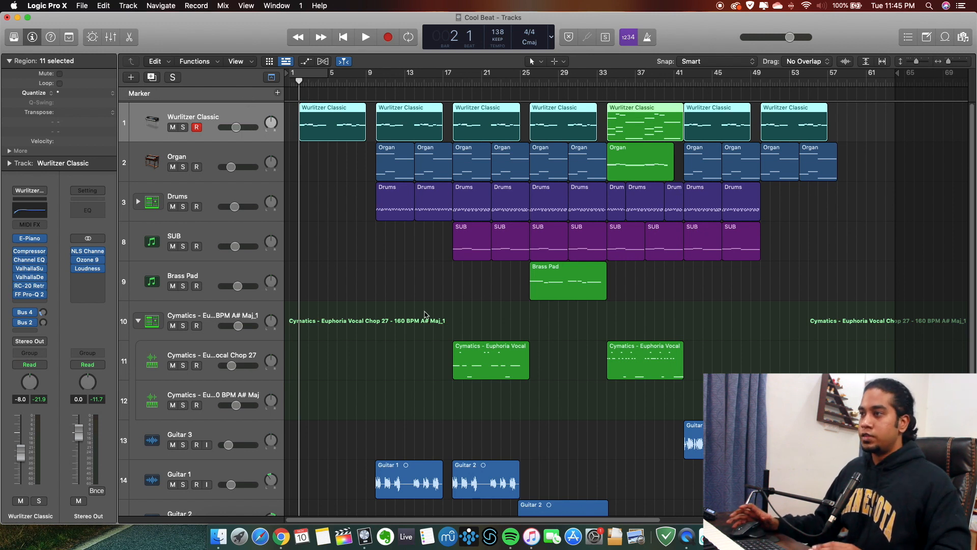
{"action": "key", "text": "space"}
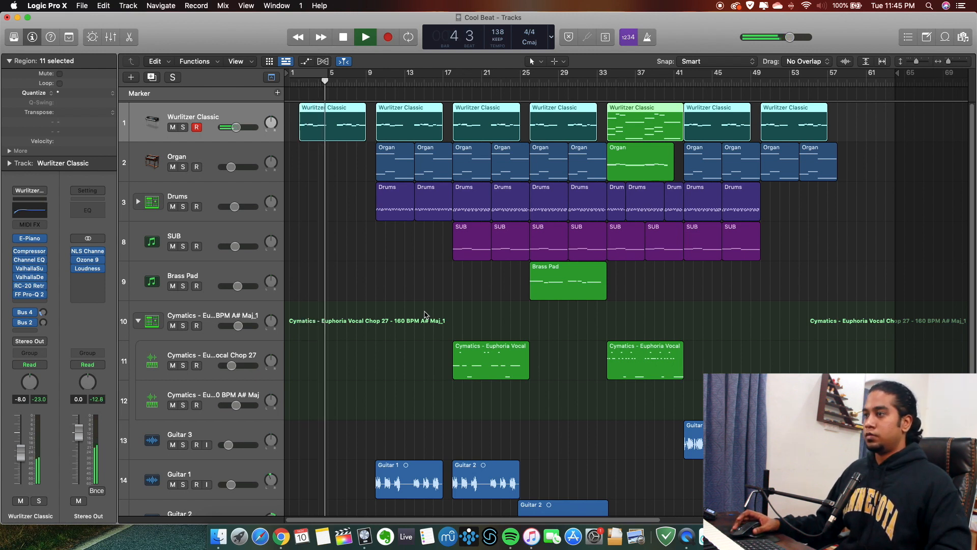
{"action": "key", "text": "space"}
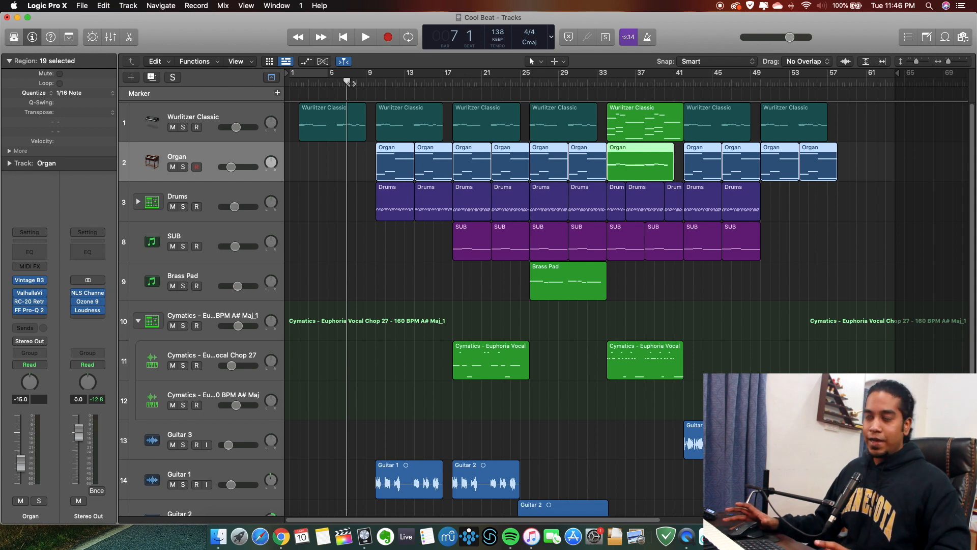
- Solo the Organ track and play it from bar 10
{"action": "left_click_drag", "start_coordinate": [348, 81], "coordinate": [377, 79]}
{"action": "left_click", "coordinate": [184, 167]}
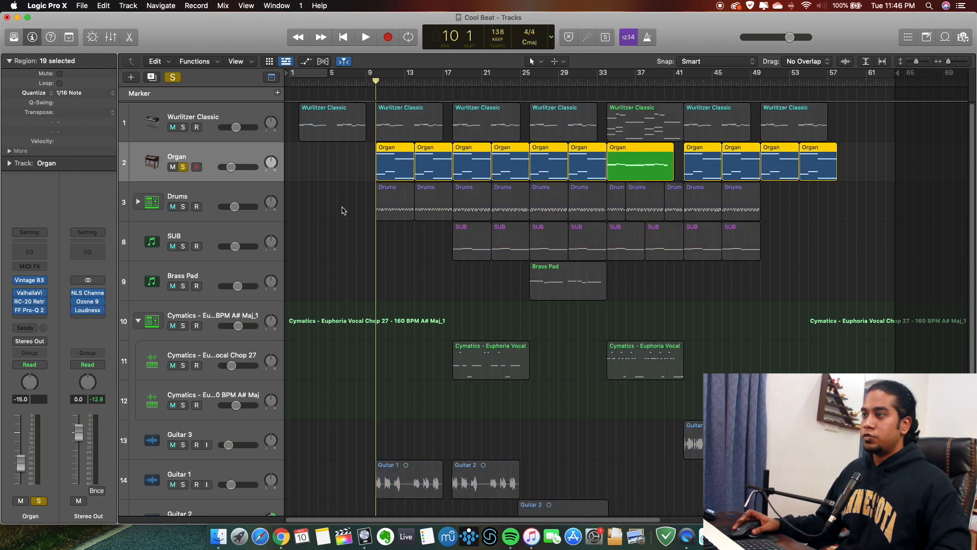
{"action": "key", "text": "space"}
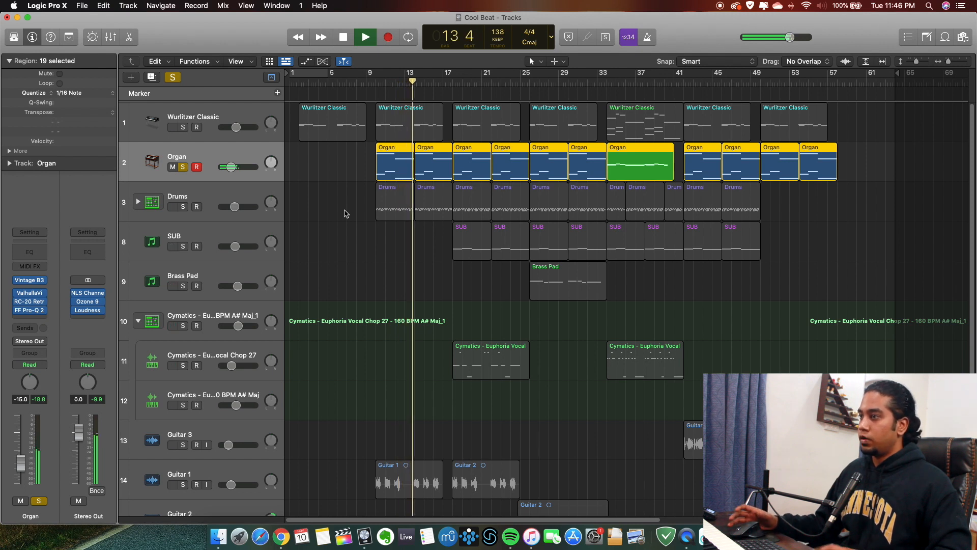
{"action": "key", "text": "space"}
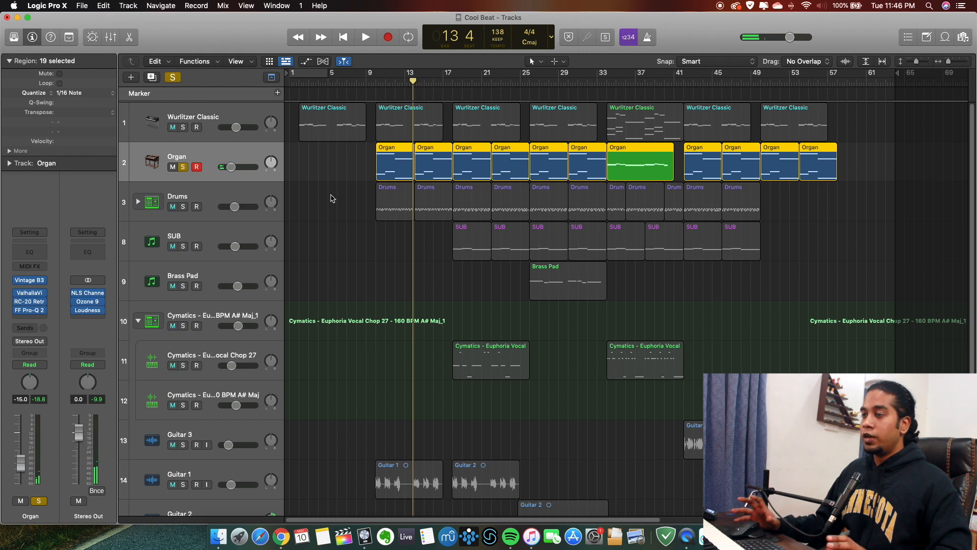
- Solo the Wurlitzer Classic track alongside the Organ and audition the two parts together
{"action": "left_click", "coordinate": [251, 119]}
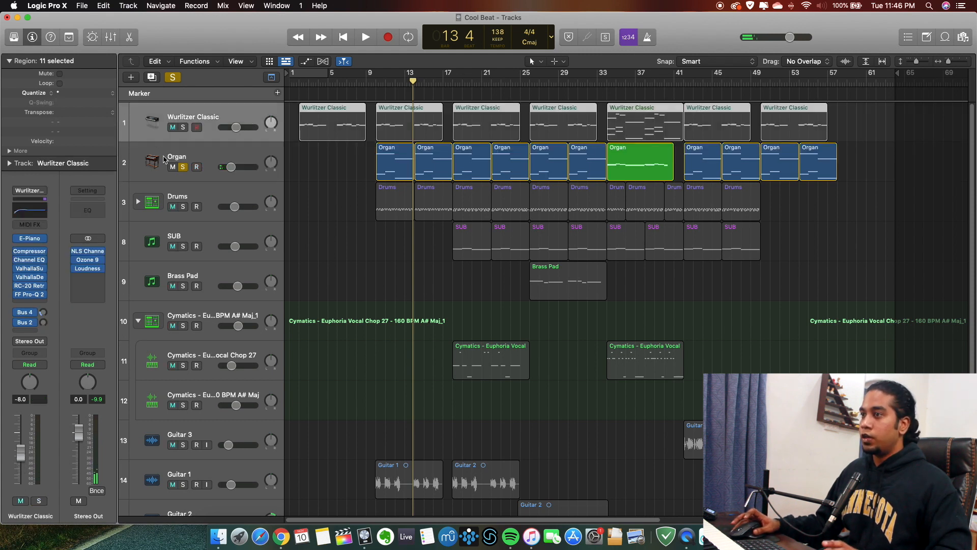
{"action": "left_click", "coordinate": [185, 129]}
{"action": "key", "text": "space"}
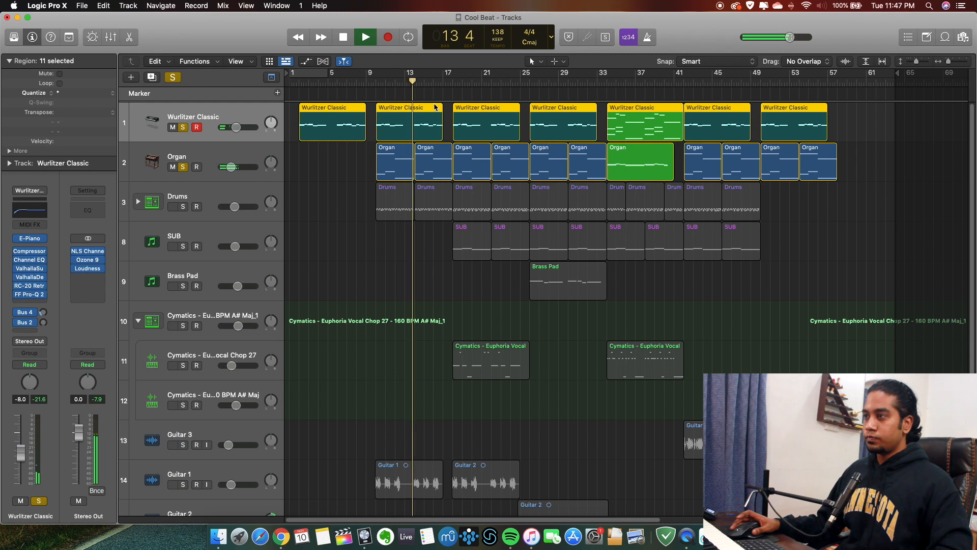
{"action": "key", "text": "space"}
{"action": "left_click", "coordinate": [330, 154]}
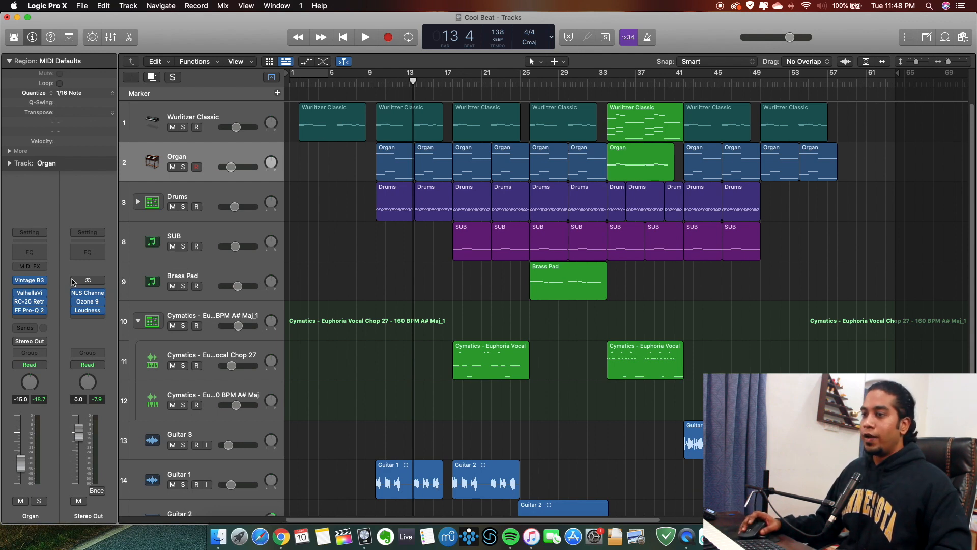
- Open ValhallaVintageVerb on the Organ track and bypass it along with RC-20 Retro Color and FF Pro-Q 2
{"action": "left_click", "coordinate": [34, 296]}
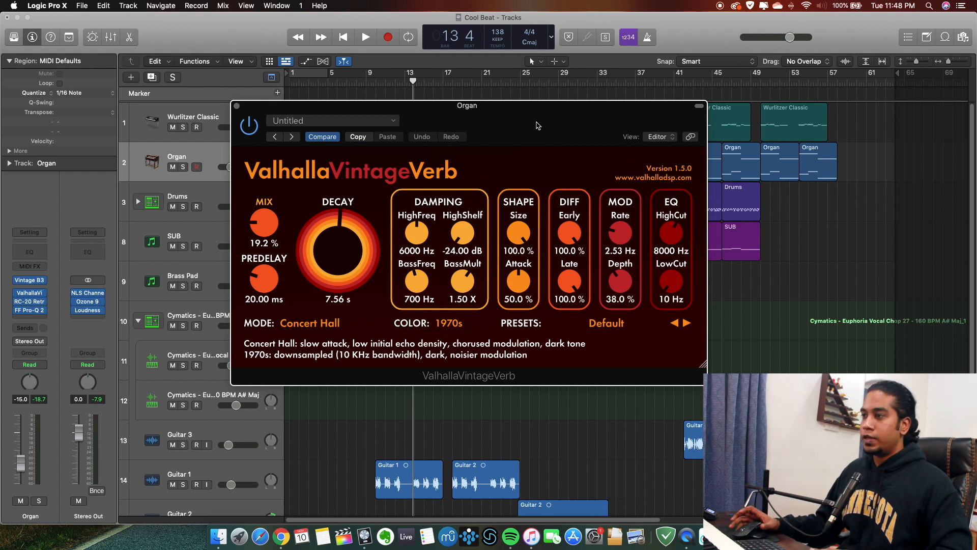
{"action": "left_click_drag", "start_coordinate": [538, 125], "coordinate": [504, 114]}
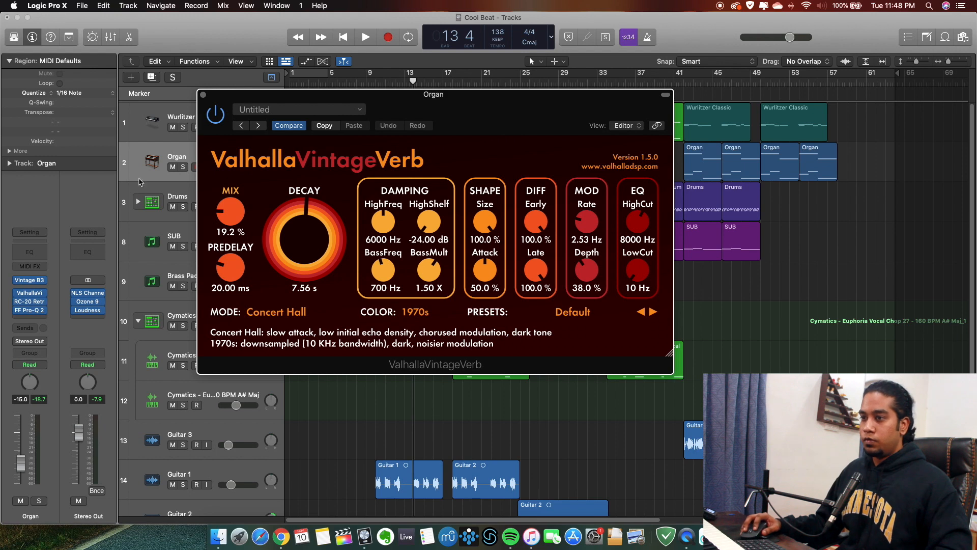
{"action": "left_click", "coordinate": [18, 294]}
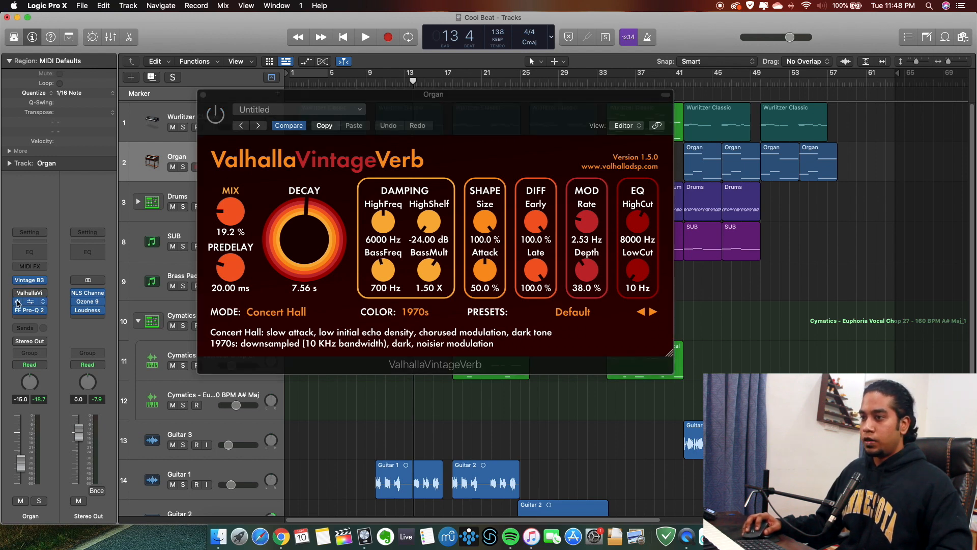
{"action": "left_click", "coordinate": [19, 302]}
{"action": "left_click", "coordinate": [18, 310]}
{"action": "left_click_drag", "start_coordinate": [544, 113], "coordinate": [562, 197]}
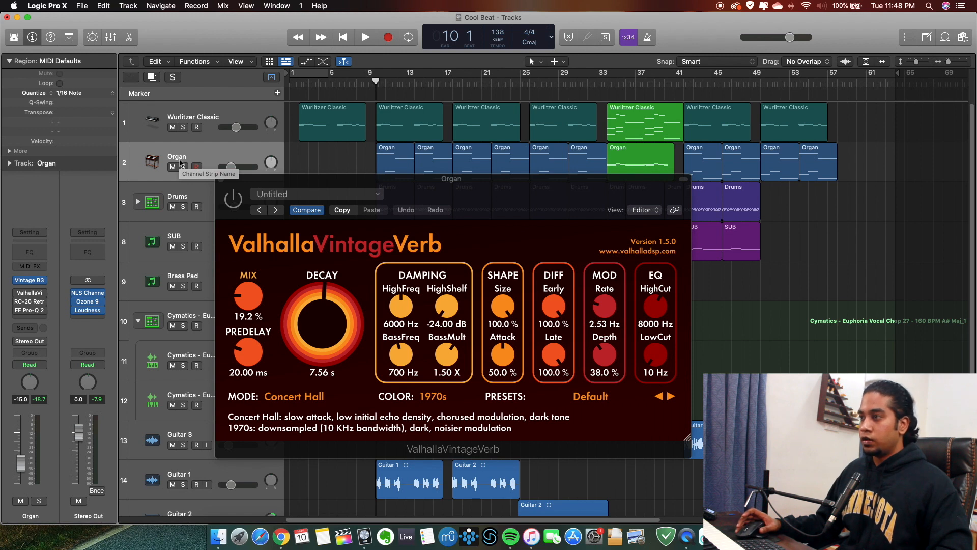
- Solo the Organ track and play its dry sound from bar 10 with all its effects bypassed
{"action": "key", "text": "space"}
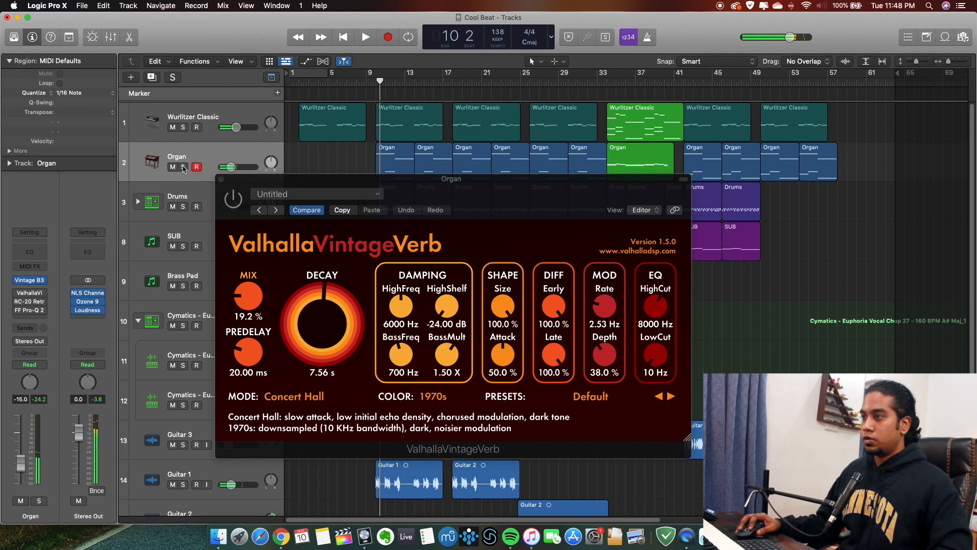
{"action": "left_click", "coordinate": [183, 168]}
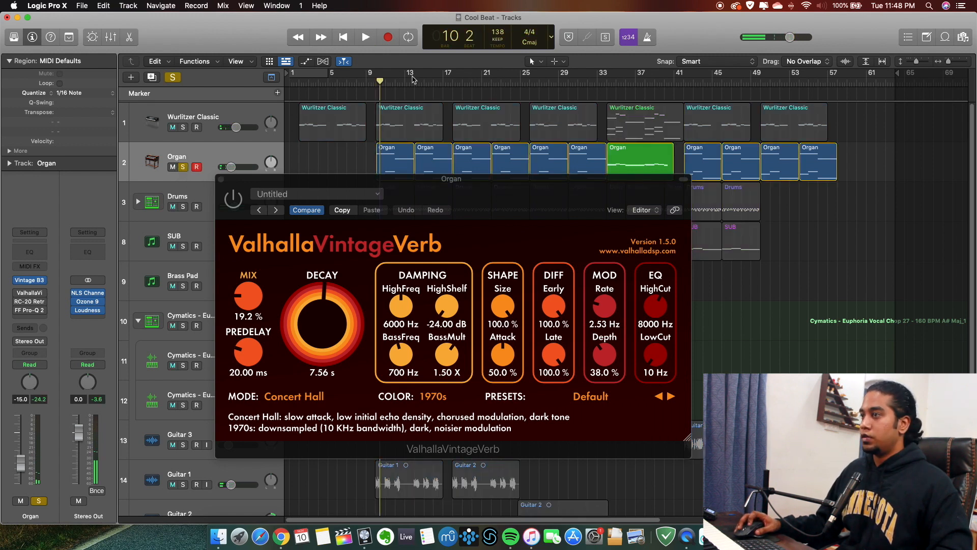
{"action": "left_click", "coordinate": [375, 83]}
{"action": "key", "text": "space"}
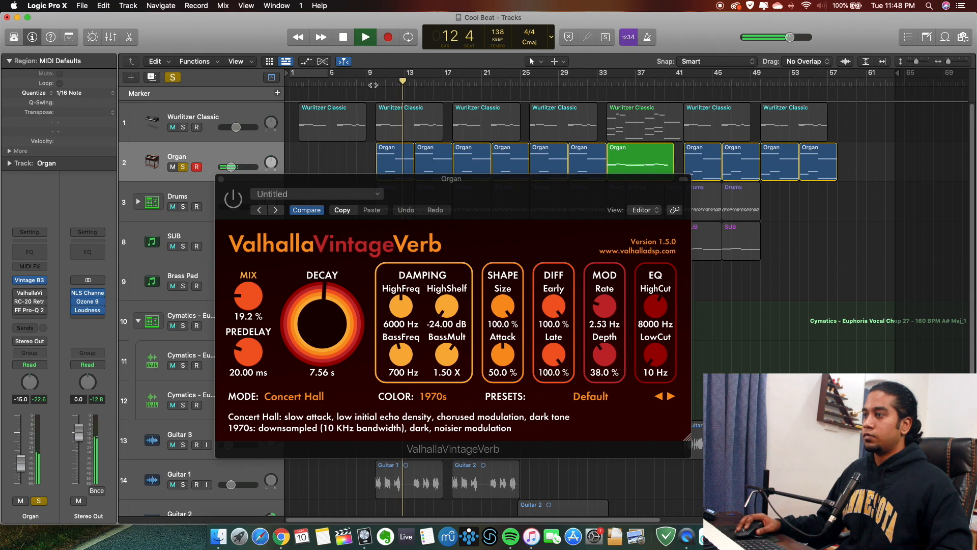
{"action": "key", "text": "space"}
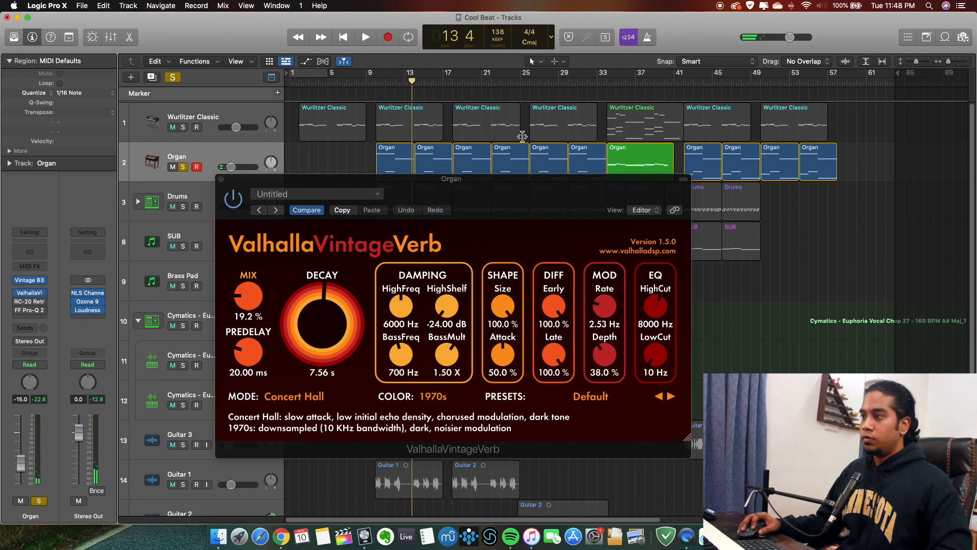
- Audition the Organ from bar 10 with ValhallaVintageVerb switched on, and close the plug-in
{"action": "left_click", "coordinate": [382, 84]}
{"action": "key", "text": "space"}
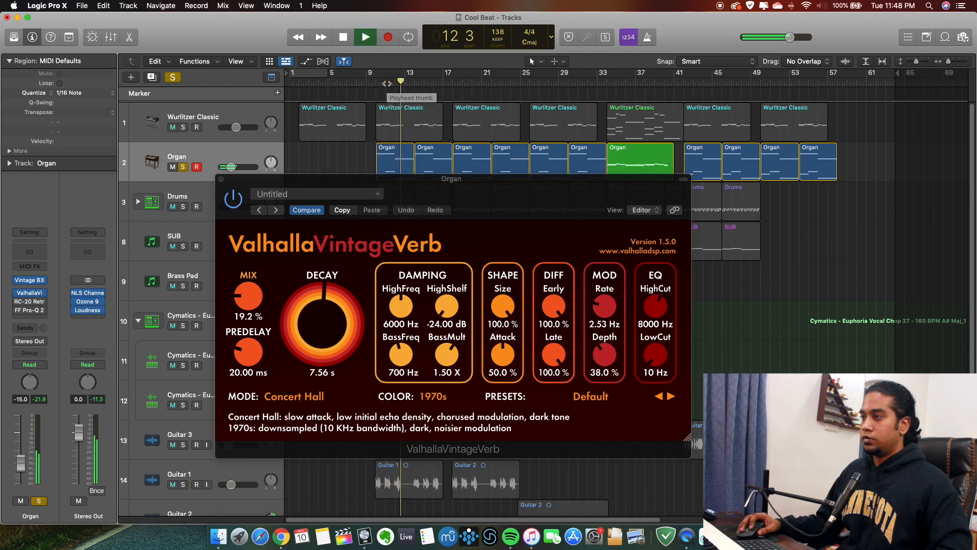
{"action": "key", "text": "space"}
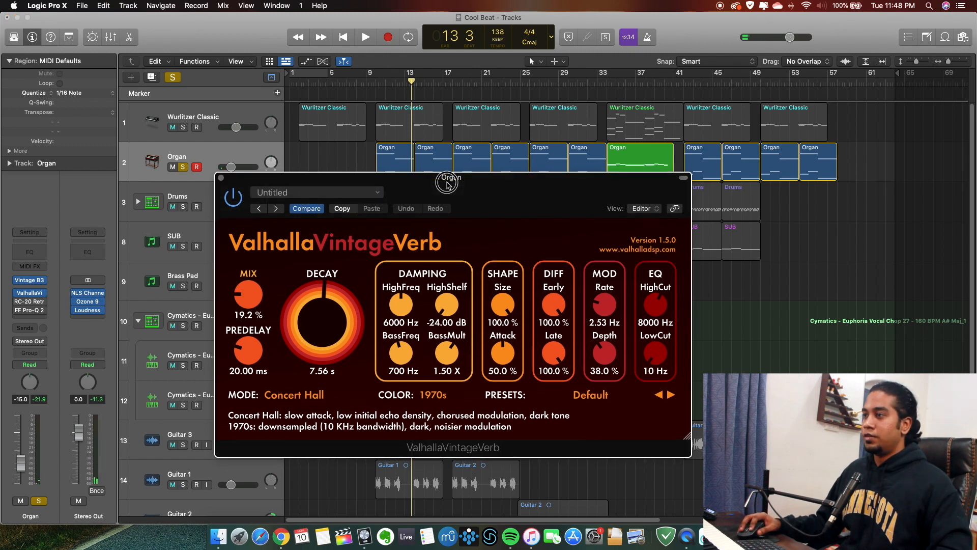
{"action": "left_click_drag", "start_coordinate": [448, 182], "coordinate": [465, 194]}
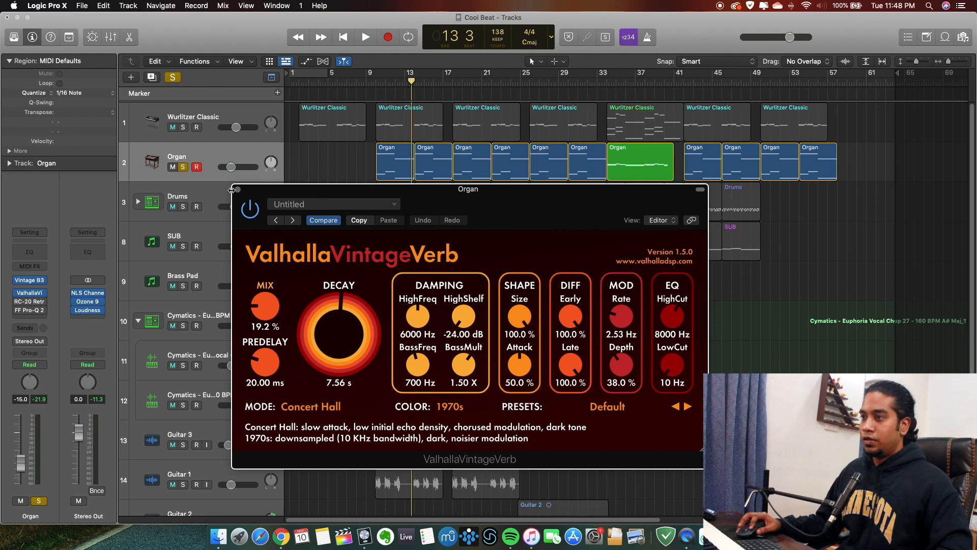
{"action": "left_click", "coordinate": [238, 190]}
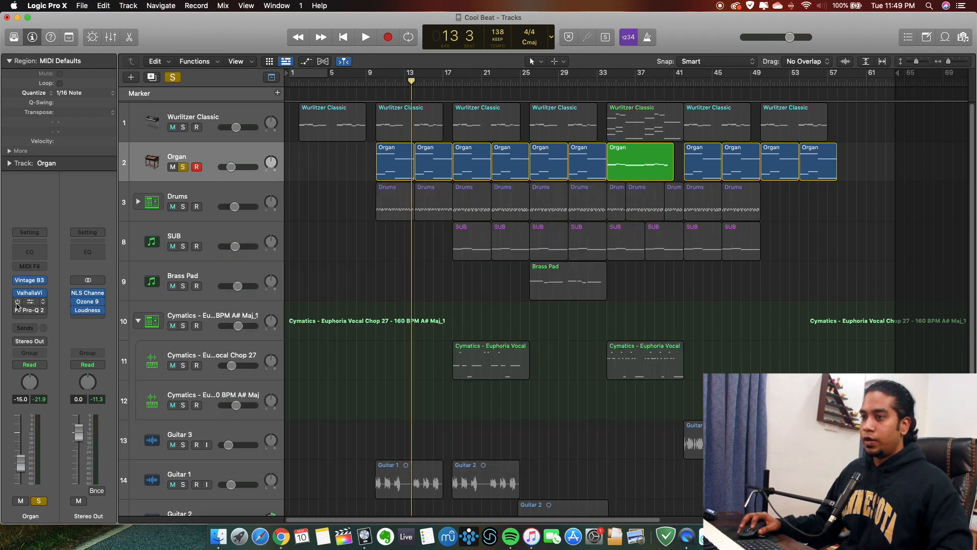
- Open RC-20 Retro Color on the Organ track and play from bar 10 with the plug-in bypassed
{"action": "left_click", "coordinate": [25, 302]}
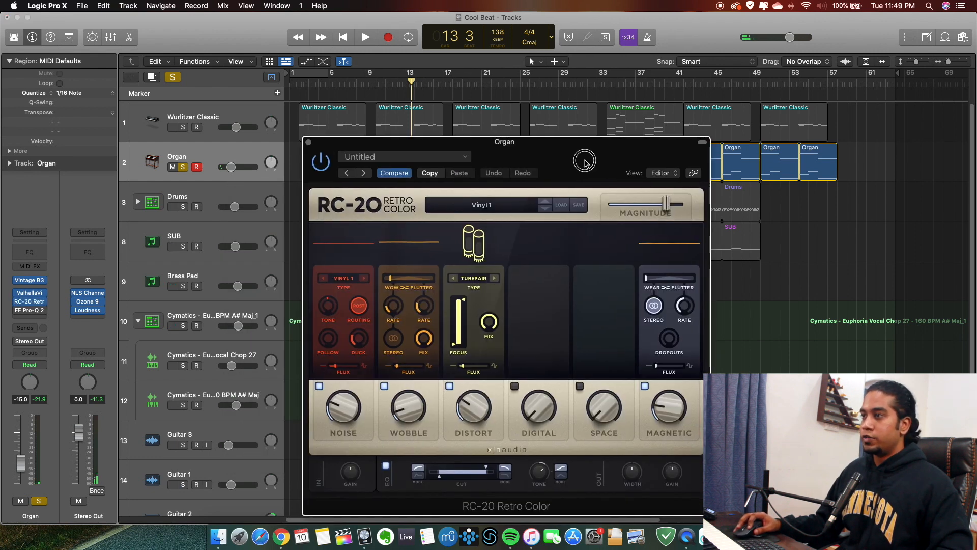
{"action": "left_click_drag", "start_coordinate": [585, 161], "coordinate": [418, 102]}
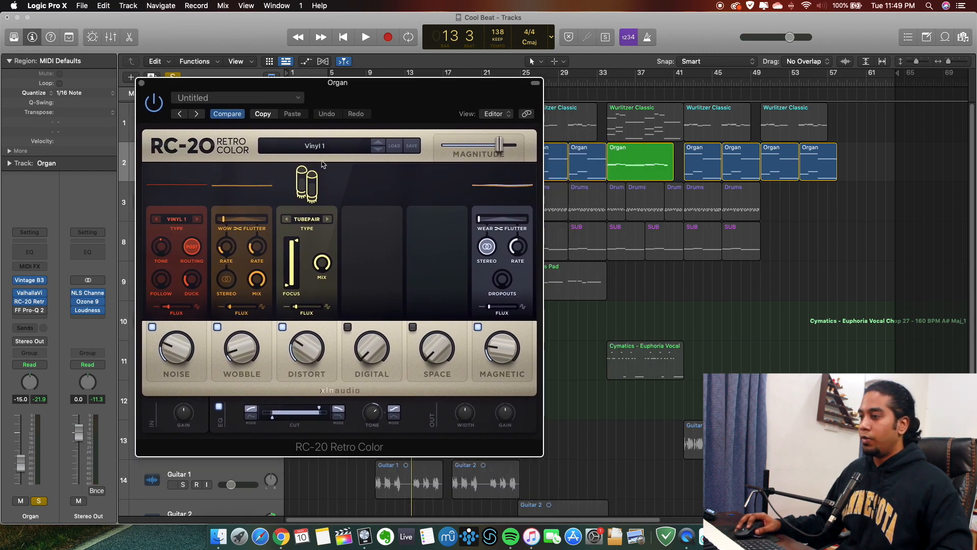
{"action": "left_click_drag", "start_coordinate": [455, 87], "coordinate": [684, 188]}
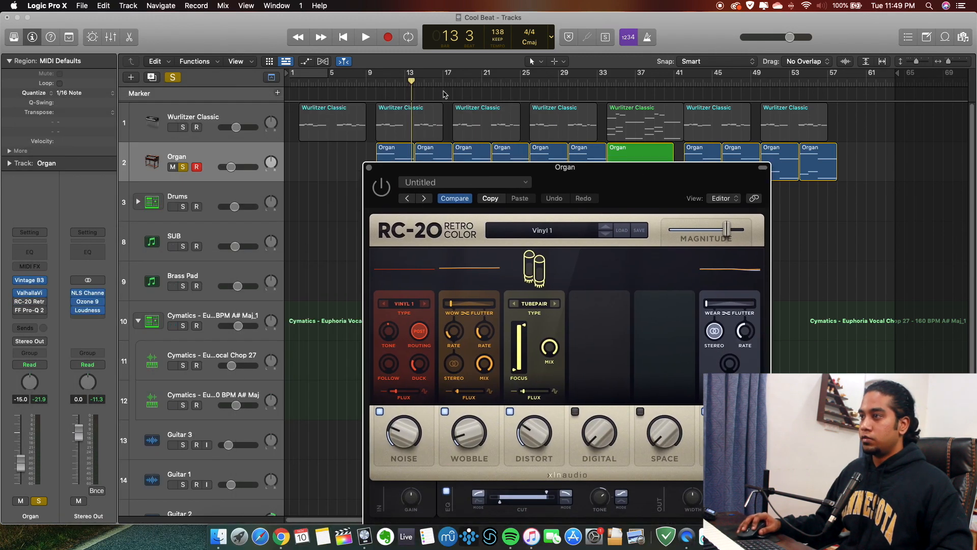
{"action": "left_click", "coordinate": [384, 87]}
{"action": "key", "text": "space"}
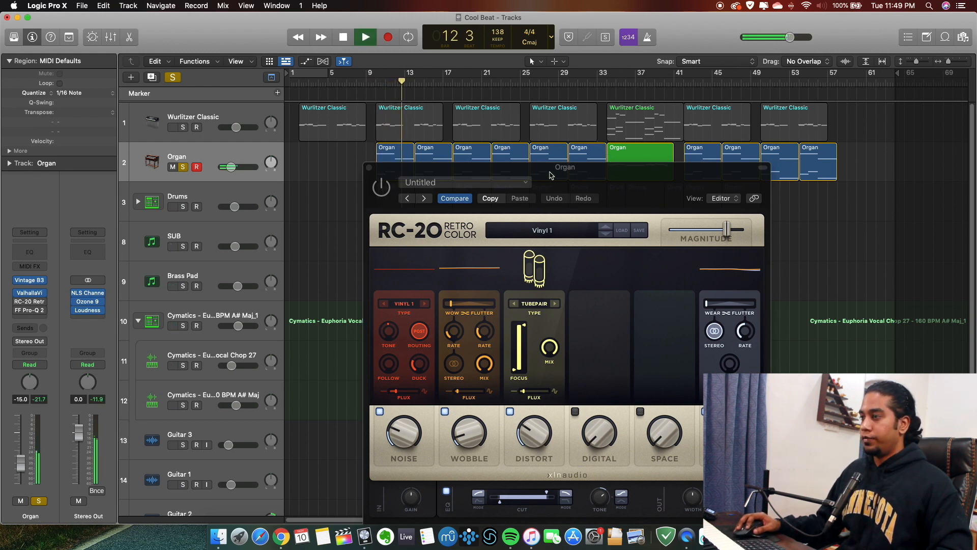
{"action": "key", "text": "space"}
- Enable RC-20 Retro Color on the Organ, audition the part from bar 10, and close the plug-in
{"action": "left_click", "coordinate": [375, 199]}
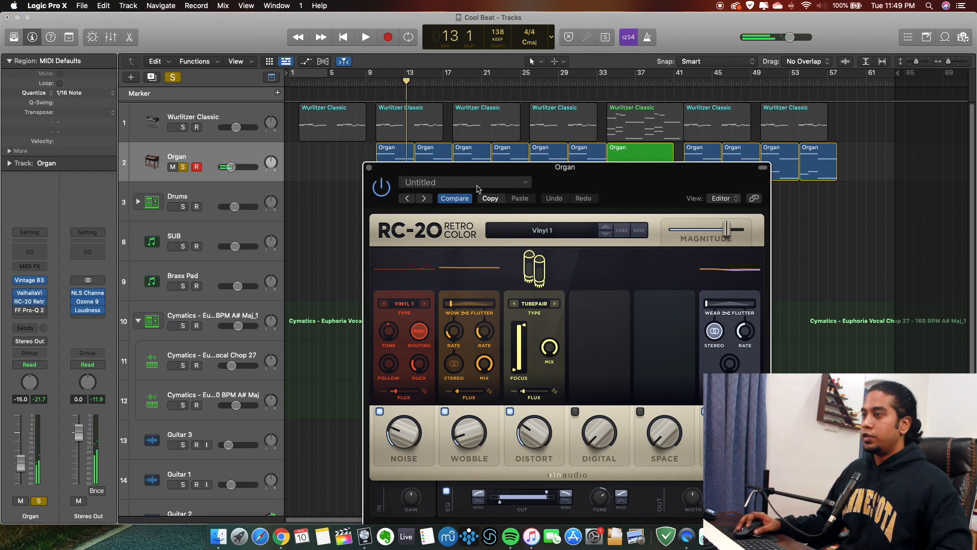
{"action": "left_click", "coordinate": [377, 82]}
{"action": "key", "text": "space"}
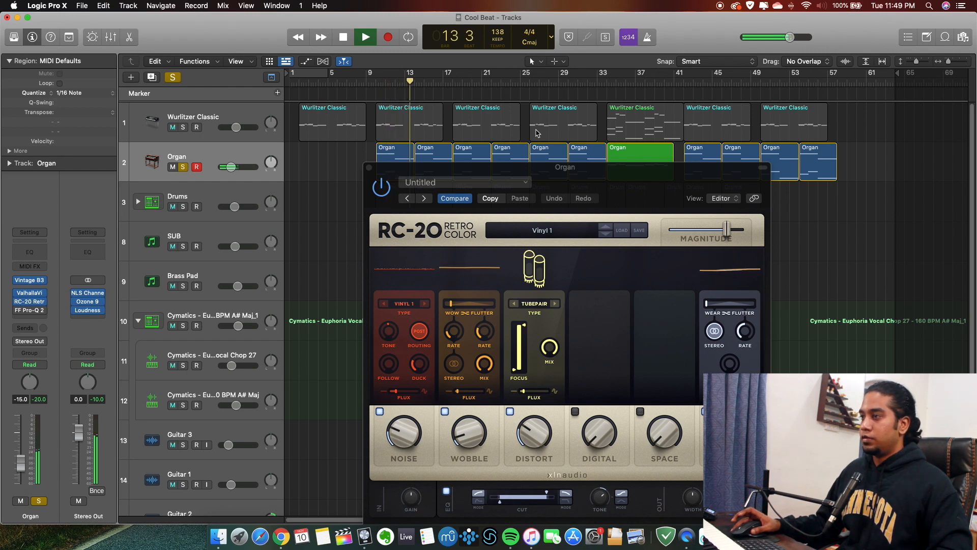
{"action": "key", "text": "space"}
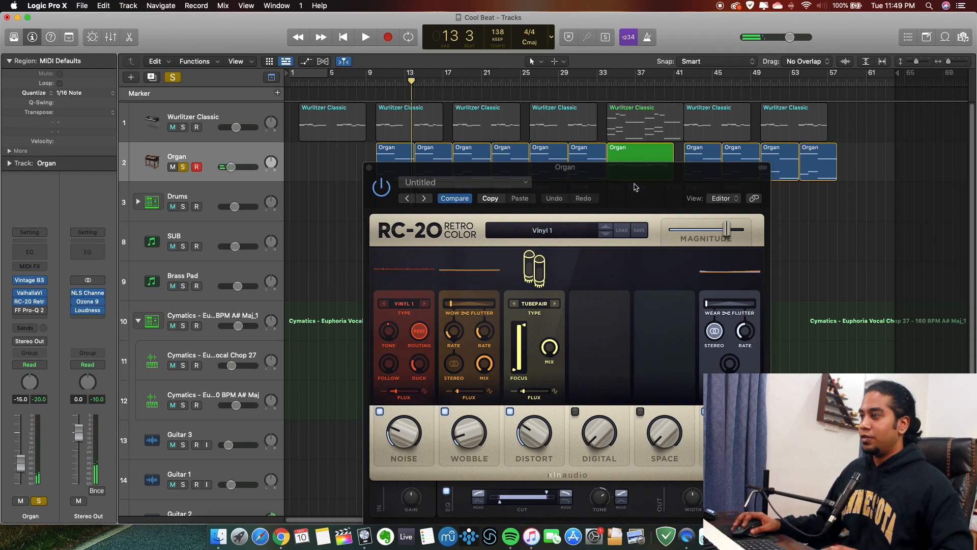
{"action": "left_click_drag", "start_coordinate": [634, 184], "coordinate": [478, 128]}
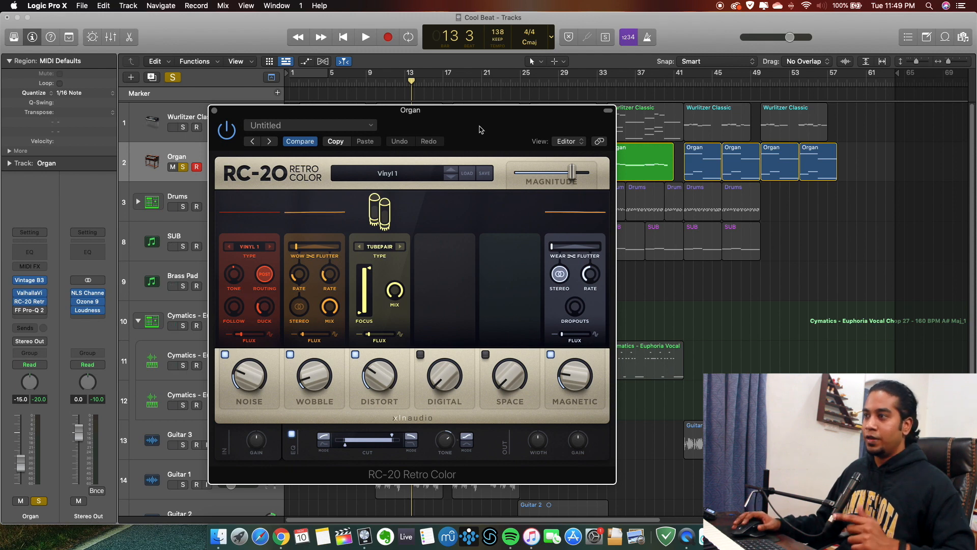
{"action": "left_click", "coordinate": [215, 111]}
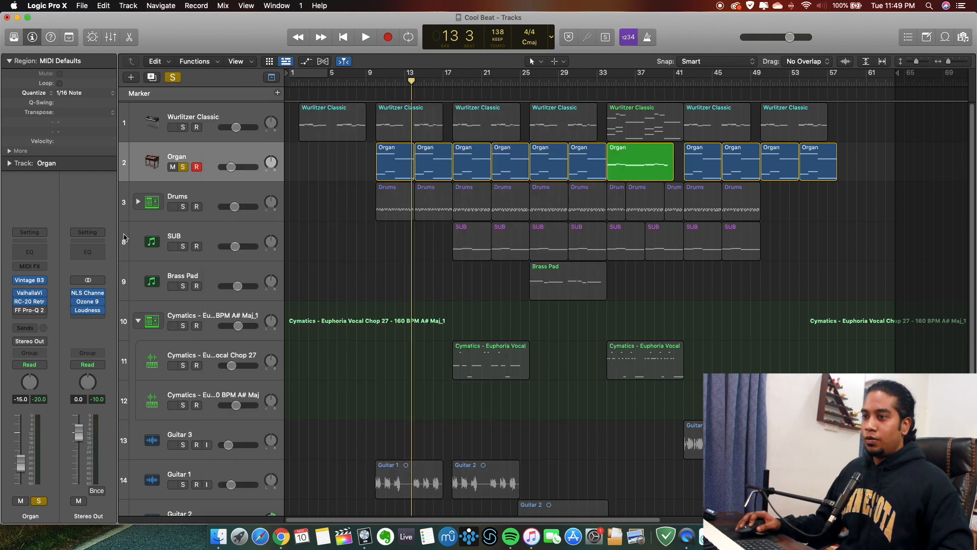
- Enable FF Pro-Q 2 on the Organ track, view its low-cut curve, and close the plug-in
{"action": "left_click", "coordinate": [29, 310]}
{"action": "left_click_drag", "start_coordinate": [543, 146], "coordinate": [470, 133]}
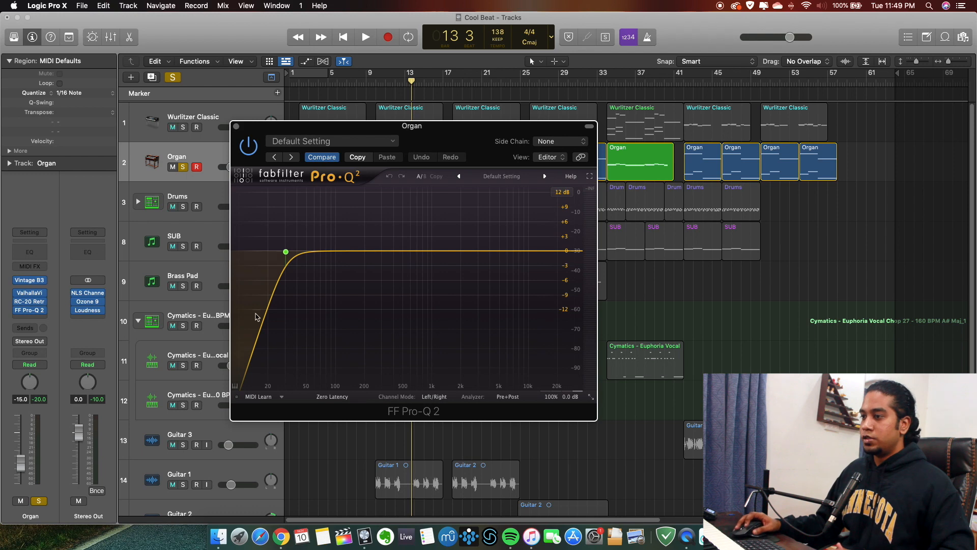
{"action": "left_click", "coordinate": [235, 127]}
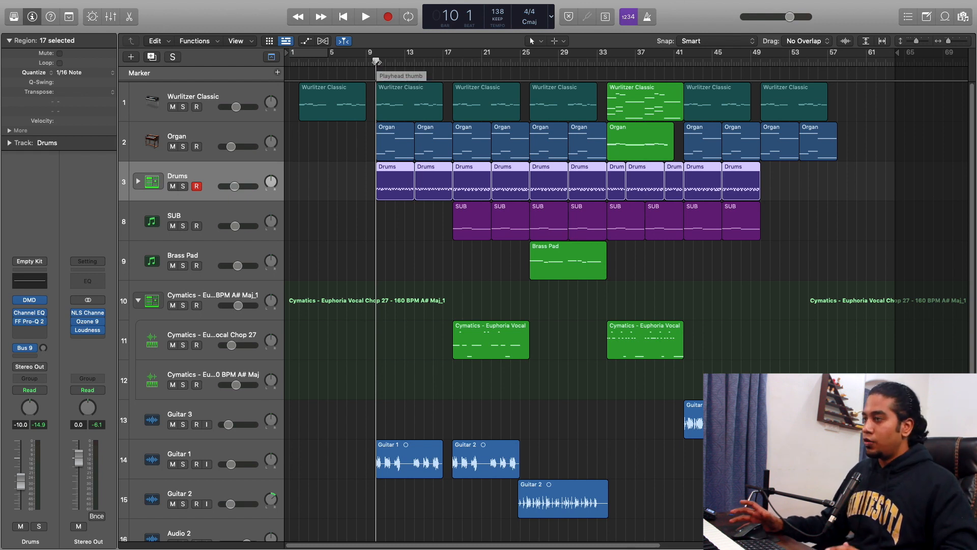
- Solo the Drums track, audition it from bar 18, and return the playhead to bar 14
{"action": "left_click_drag", "start_coordinate": [377, 61], "coordinate": [450, 51]}
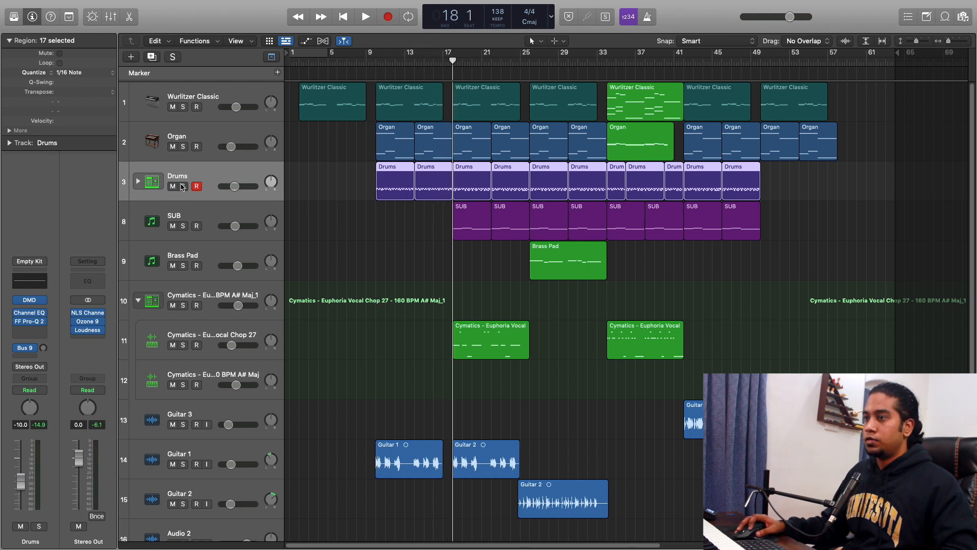
{"action": "left_click", "coordinate": [183, 186]}
{"action": "key", "text": "space"}
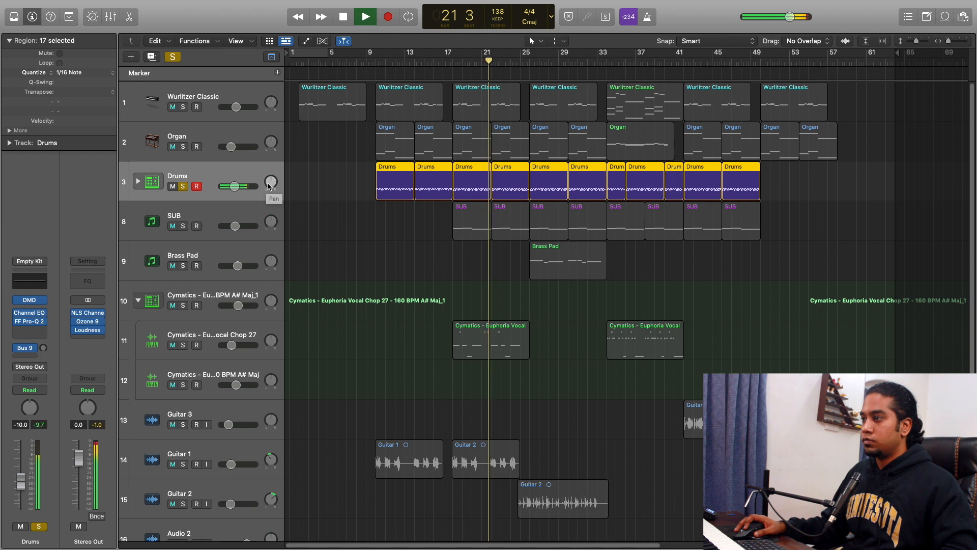
{"action": "key", "text": "space"}
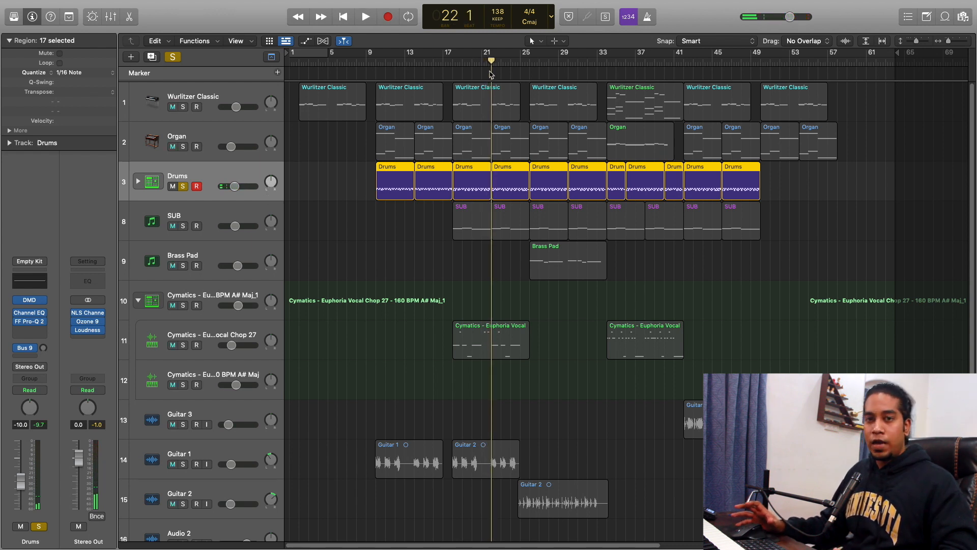
{"action": "left_click", "coordinate": [415, 60]}
- Expand the Drums stack, inspect the FF Pro-Q 2 curve on Kick 3_1, and close the plug-in
{"action": "left_click", "coordinate": [139, 182]}
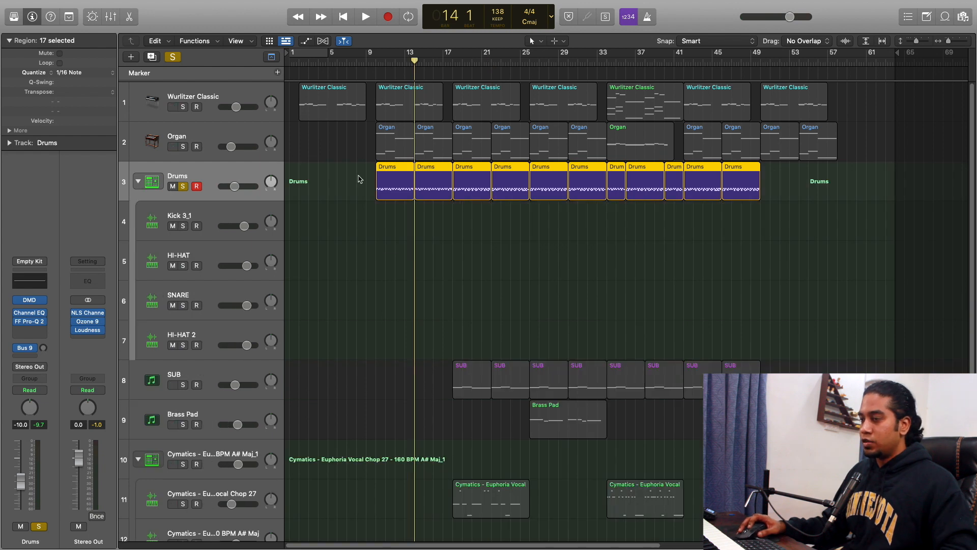
{"action": "left_click", "coordinate": [212, 217]}
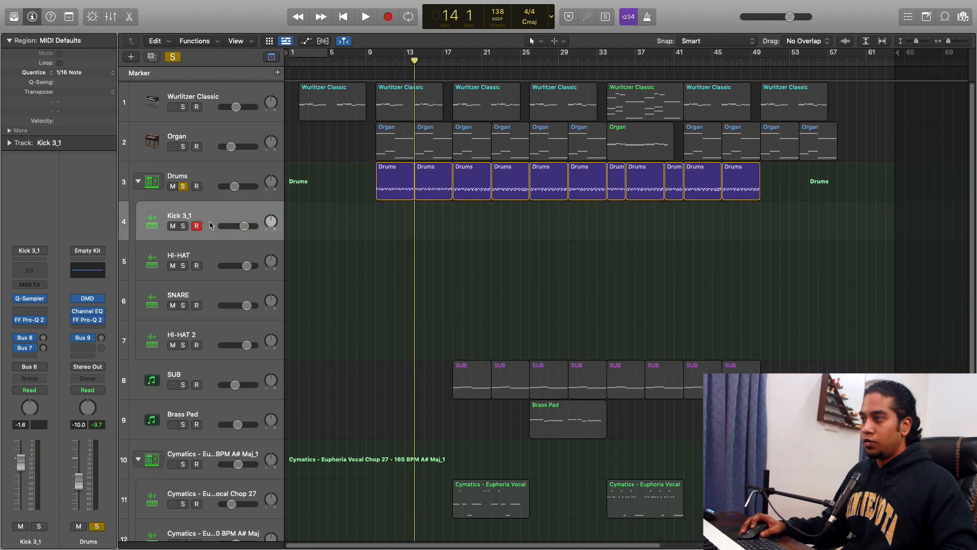
{"action": "left_click", "coordinate": [208, 257]}
{"action": "left_click", "coordinate": [216, 223]}
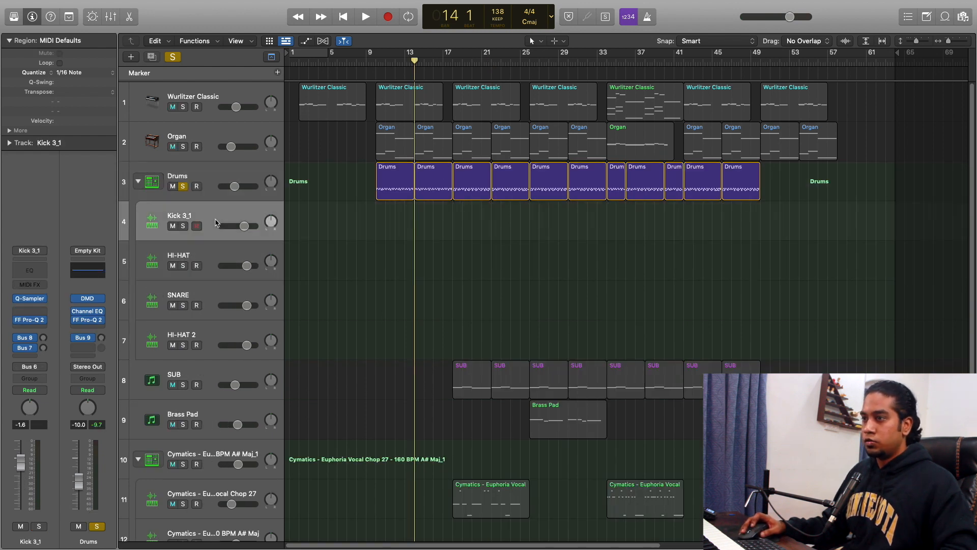
{"action": "left_click", "coordinate": [35, 320]}
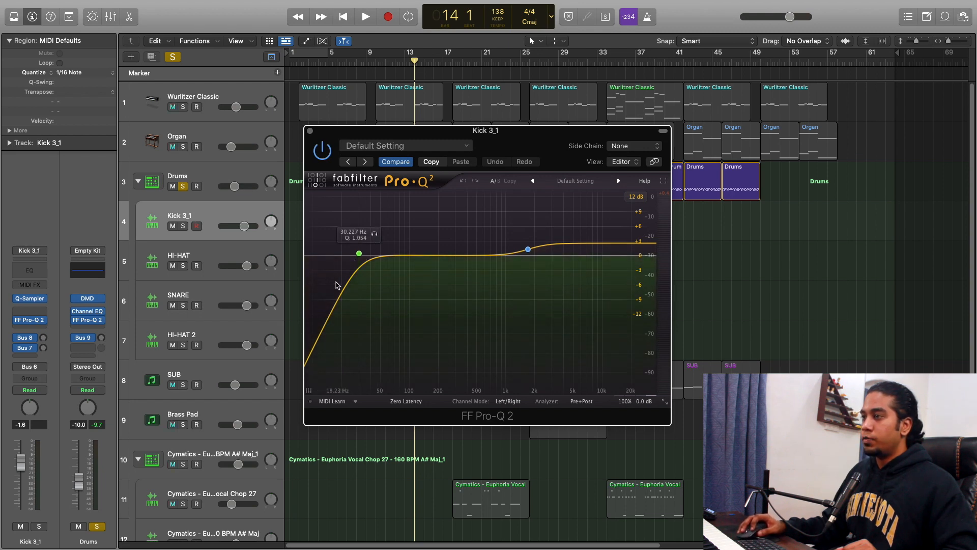
{"action": "left_click_drag", "start_coordinate": [500, 142], "coordinate": [412, 107]}
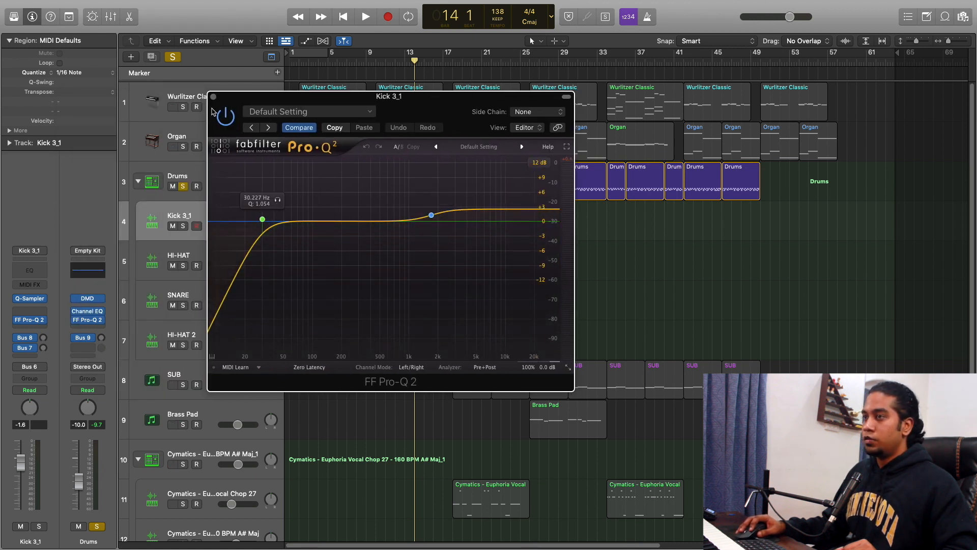
{"action": "left_click", "coordinate": [213, 97]}
- Review the channel strips of the HI-HAT, SNARE, HI-HAT 2 and Kick 3_1 tracks, and collapse the Drums stack
{"action": "left_click", "coordinate": [216, 249]}
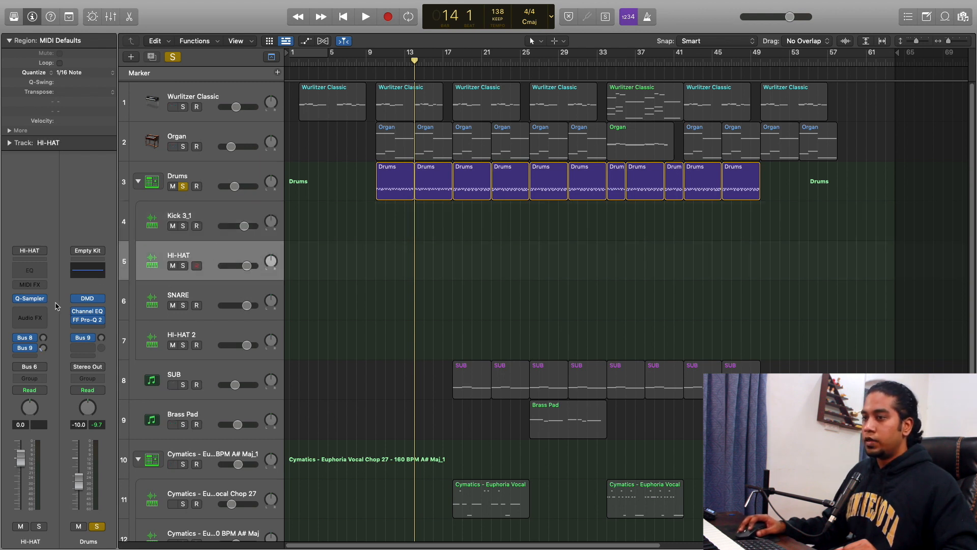
{"action": "left_click", "coordinate": [209, 298]}
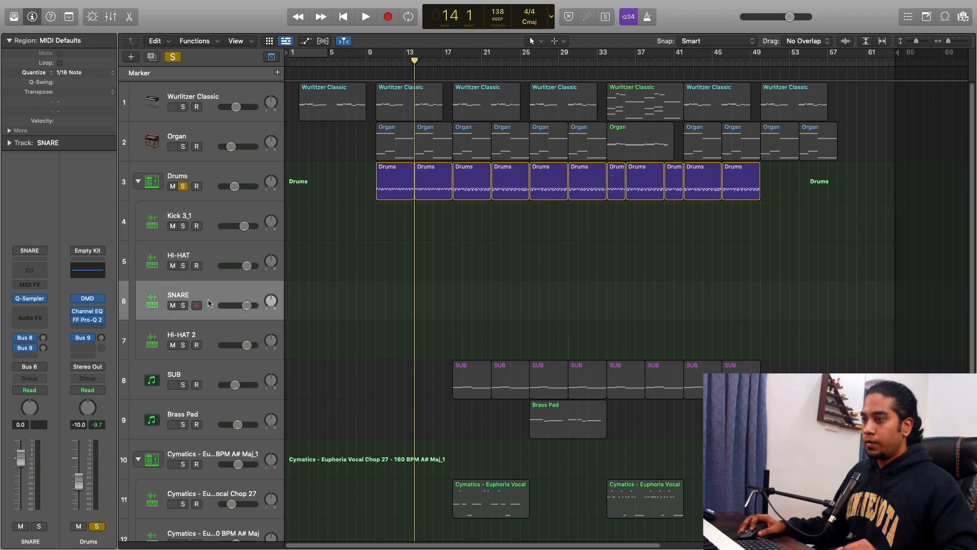
{"action": "left_click", "coordinate": [199, 332]}
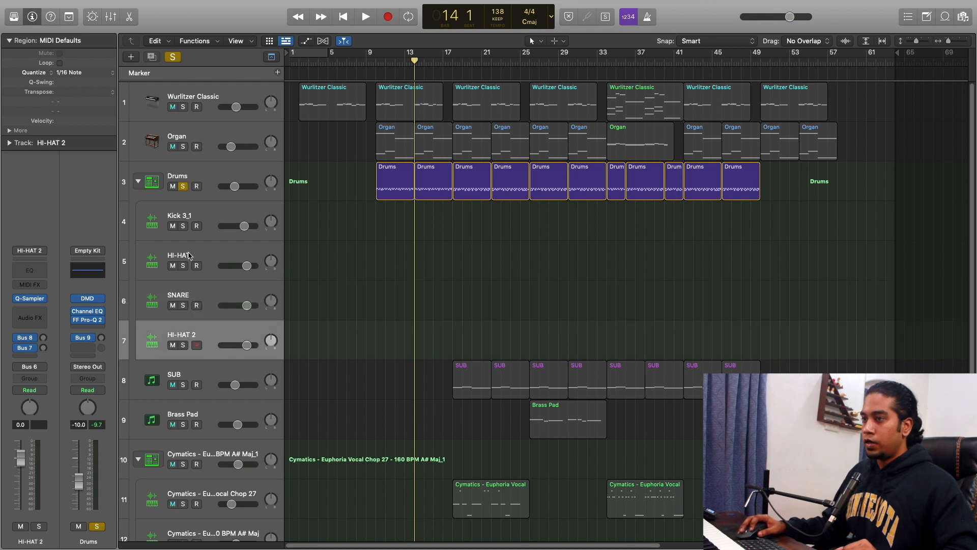
{"action": "left_click", "coordinate": [193, 250]}
{"action": "left_click", "coordinate": [182, 219]}
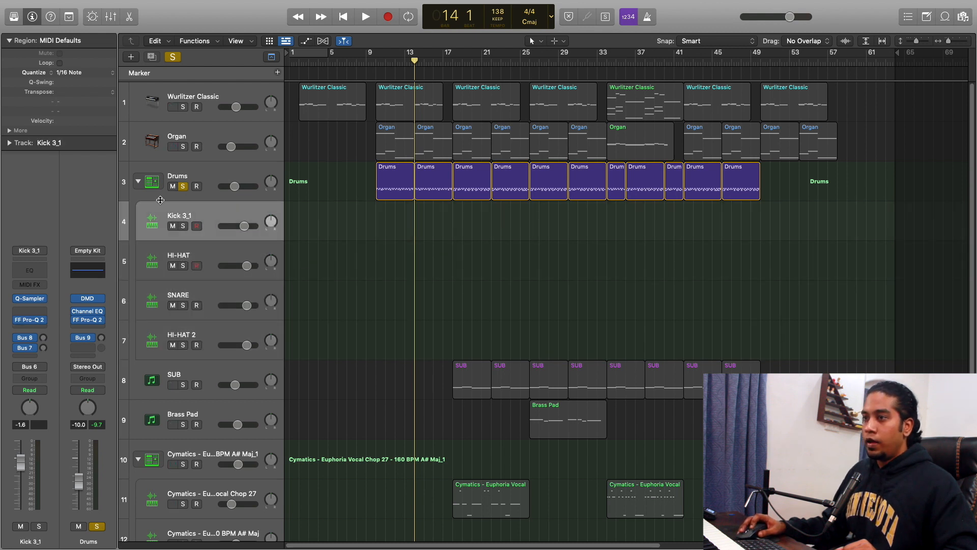
{"action": "left_click", "coordinate": [139, 182]}
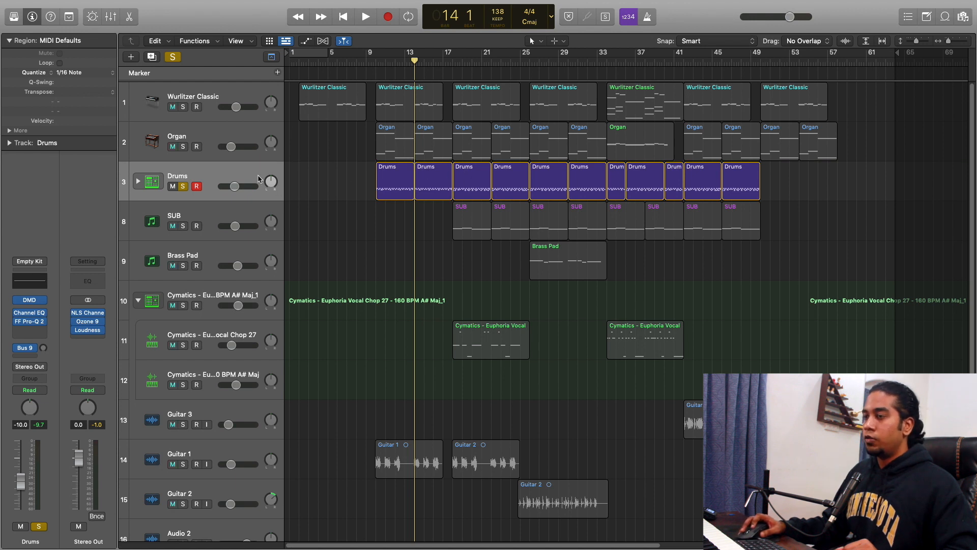
- Audition the Kick 3_1, SNARE, HI-HAT and HI-HAT 2 samples in the Drums' Drum Machine Designer, and close it
{"action": "left_click", "coordinate": [30, 301]}
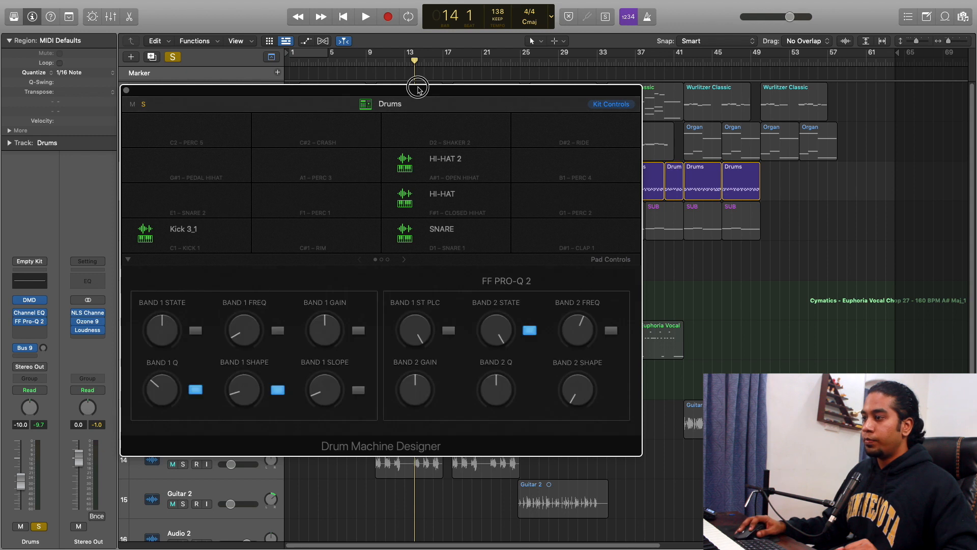
{"action": "left_click_drag", "start_coordinate": [414, 88], "coordinate": [448, 80]}
{"action": "mouse_move", "coordinate": [181, 224]}
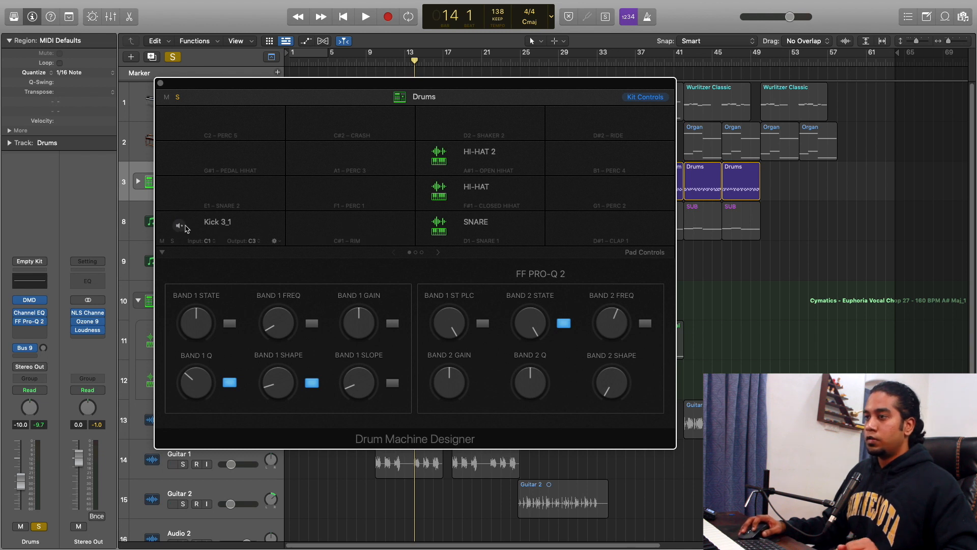
{"action": "left_click", "coordinate": [181, 227]}
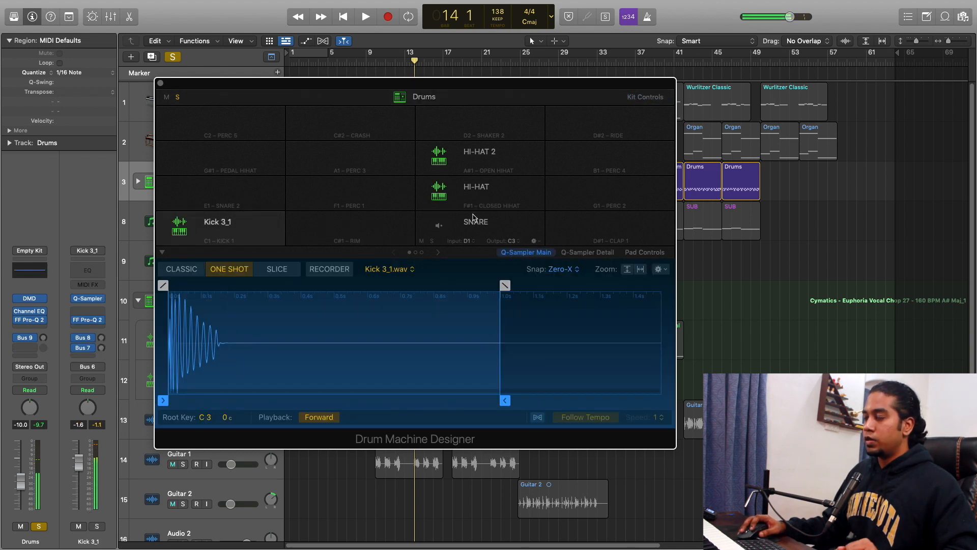
{"action": "left_click", "coordinate": [450, 226]}
{"action": "left_click", "coordinate": [439, 191]}
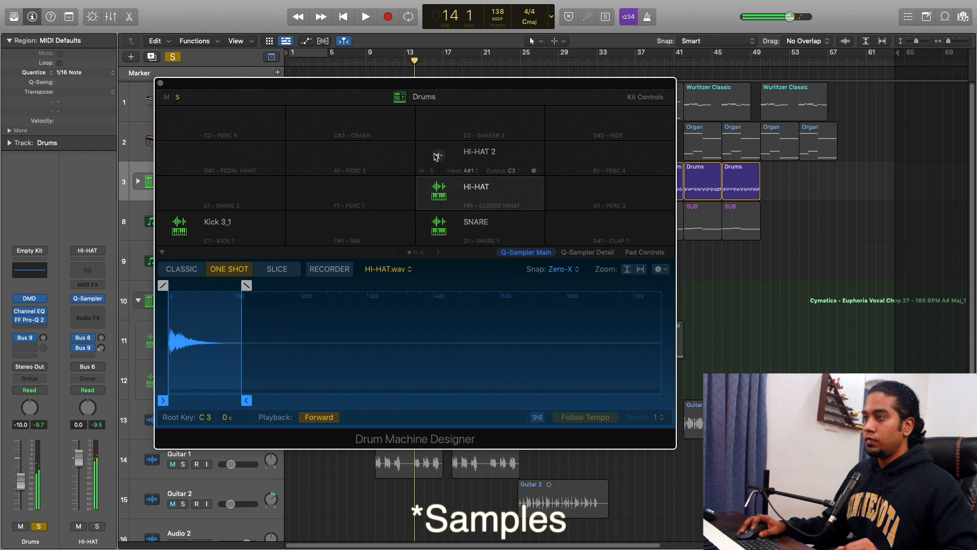
{"action": "left_click", "coordinate": [439, 155]}
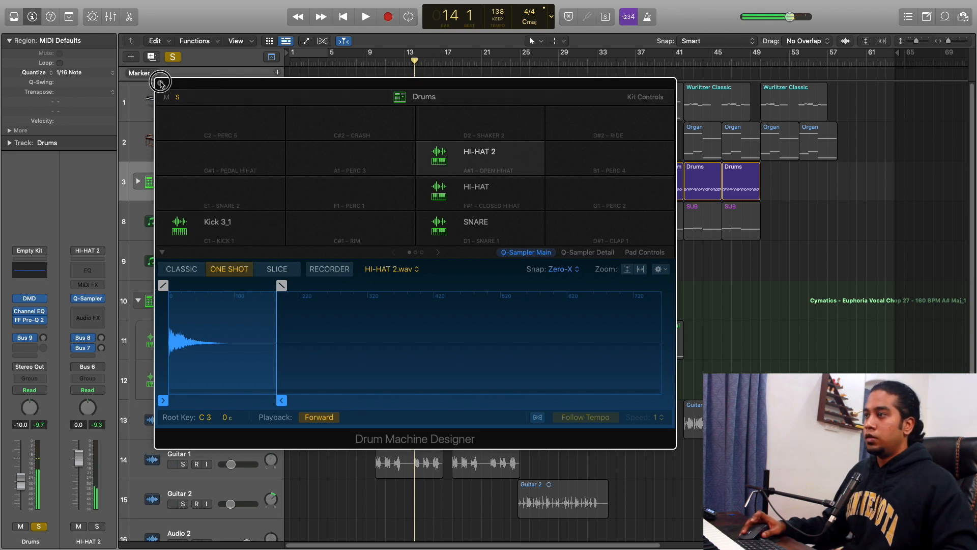
{"action": "left_click", "coordinate": [160, 83]}
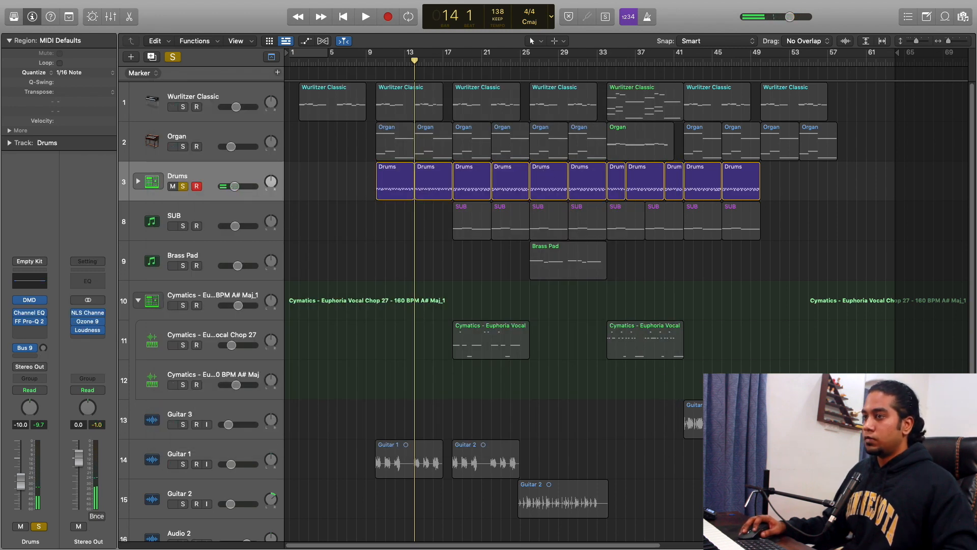
- Unsolo the Drums, solo the SUB track, and audition it from bar 18
{"action": "left_click", "coordinate": [183, 187]}
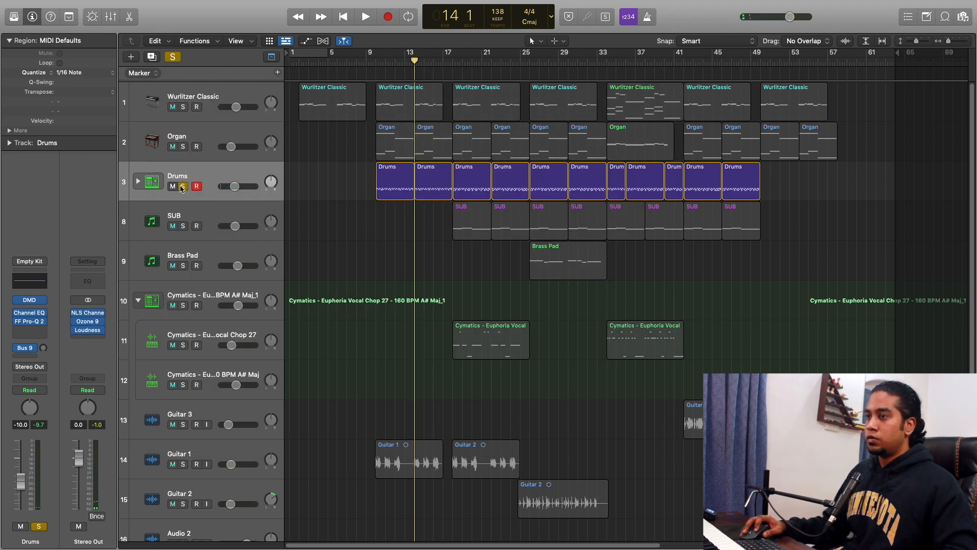
{"action": "left_click", "coordinate": [227, 217]}
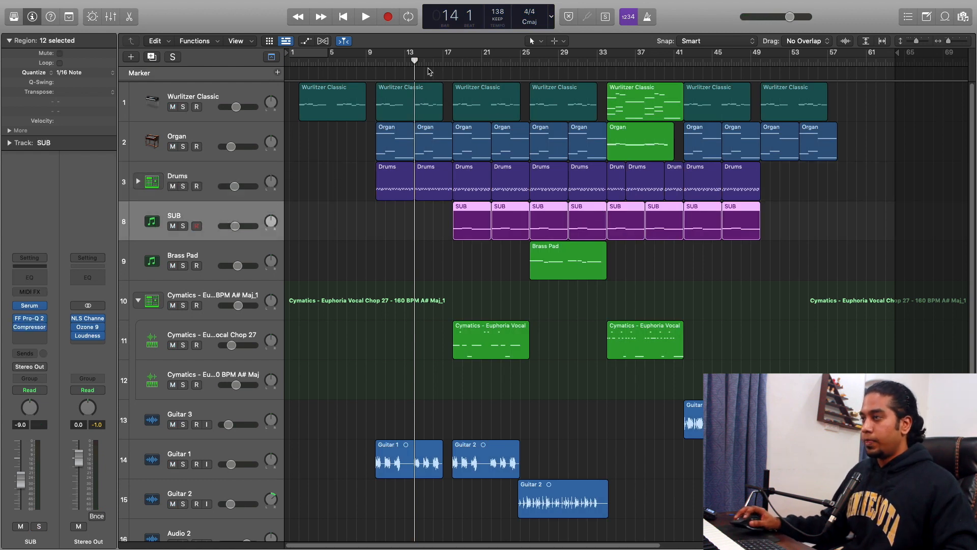
{"action": "left_click_drag", "start_coordinate": [420, 69], "coordinate": [451, 63]}
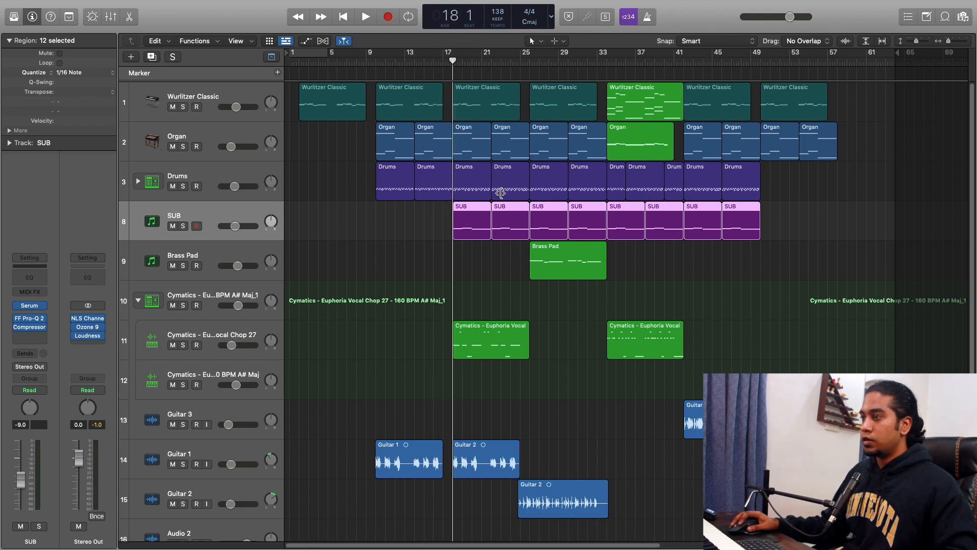
{"action": "left_click", "coordinate": [186, 226]}
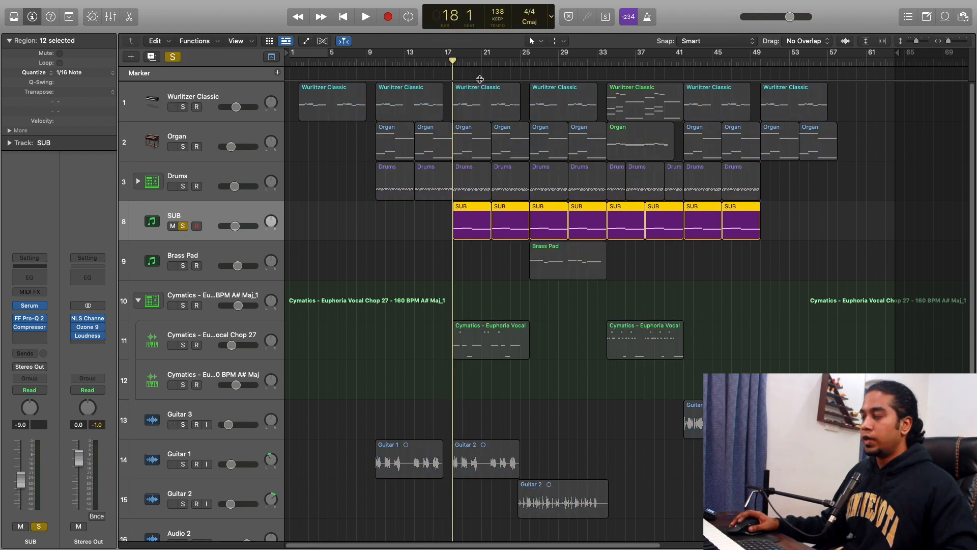
{"action": "key", "text": "space"}
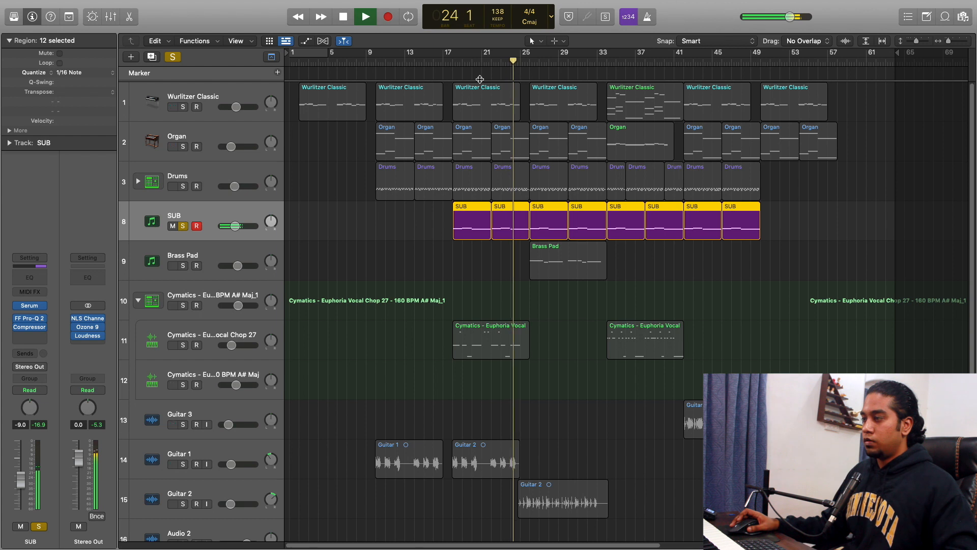
{"action": "key", "text": "space"}
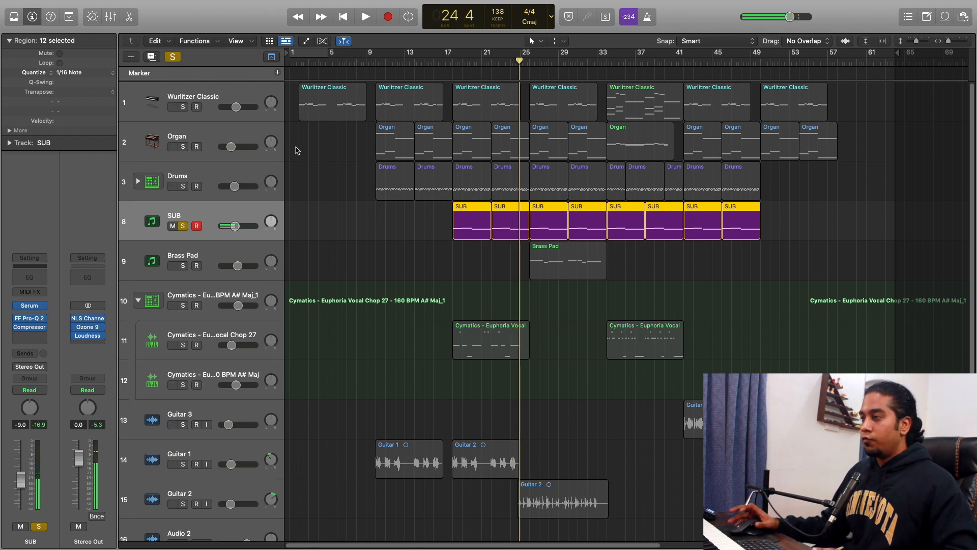
- Open the Serum instrument on the SUB track and bring its whole window into view
{"action": "left_click", "coordinate": [30, 306]}
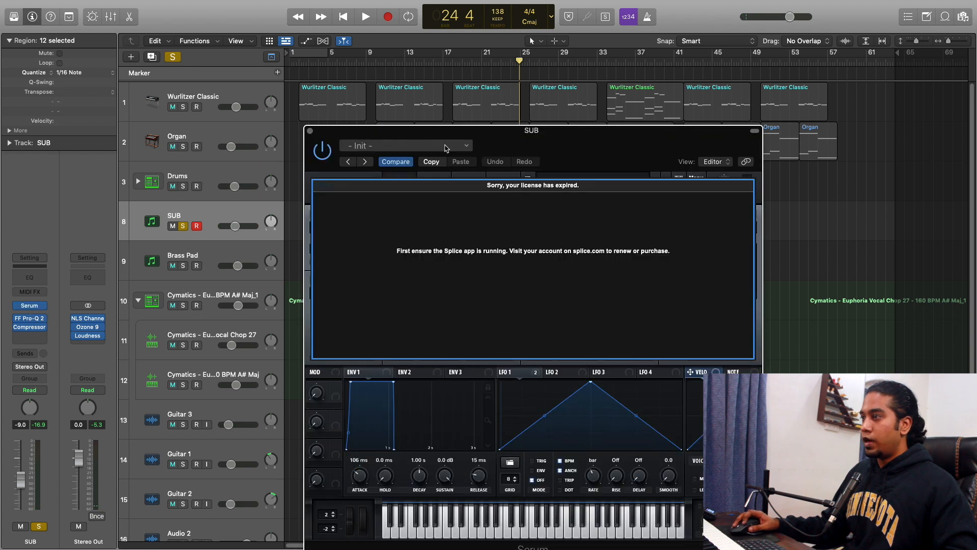
{"action": "left_click_drag", "start_coordinate": [552, 145], "coordinate": [560, 71]}
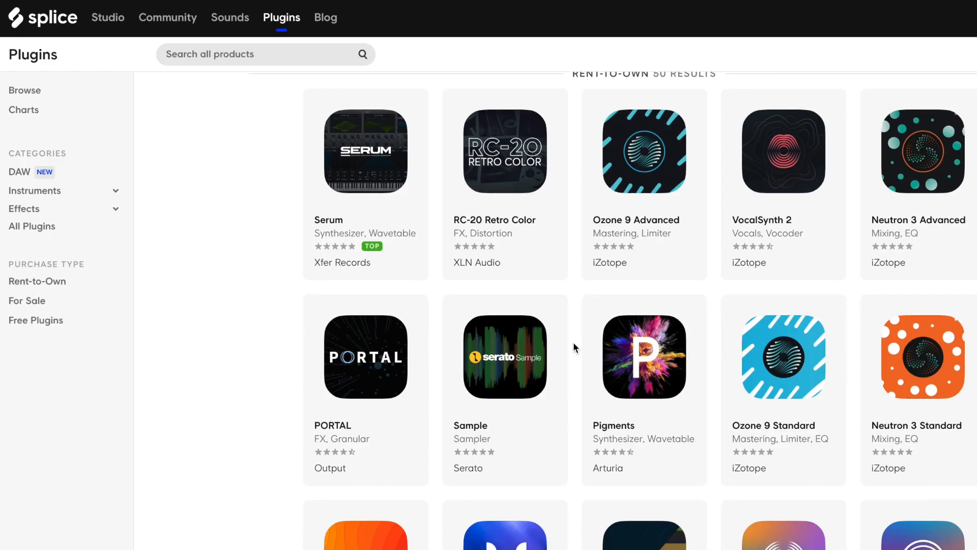
- Switch to the Splice website and browse its rent-to-own plugins
{"action": "scroll", "coordinate": [573, 345], "scroll_direction": "down", "scroll_amount": 5}
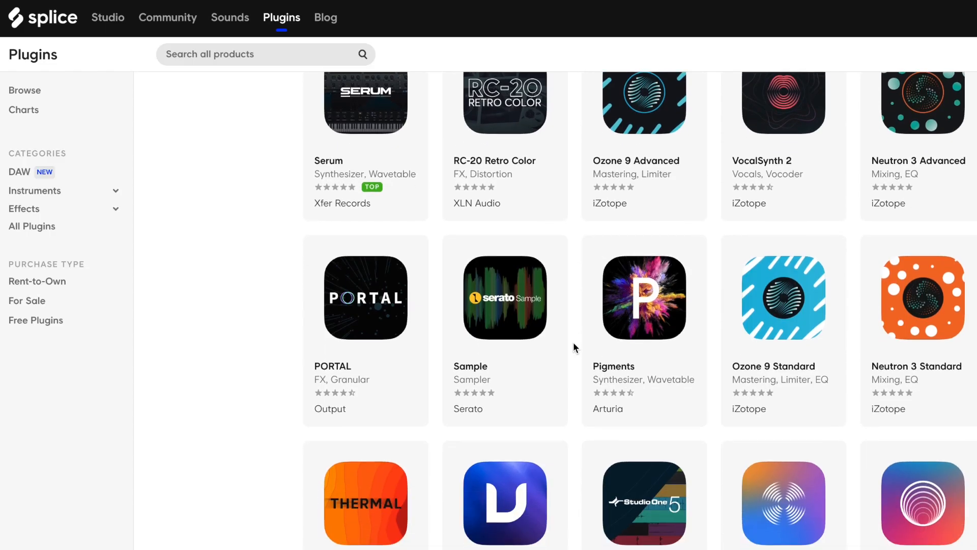
{"action": "scroll", "coordinate": [573, 346], "scroll_direction": "down", "scroll_amount": 8}
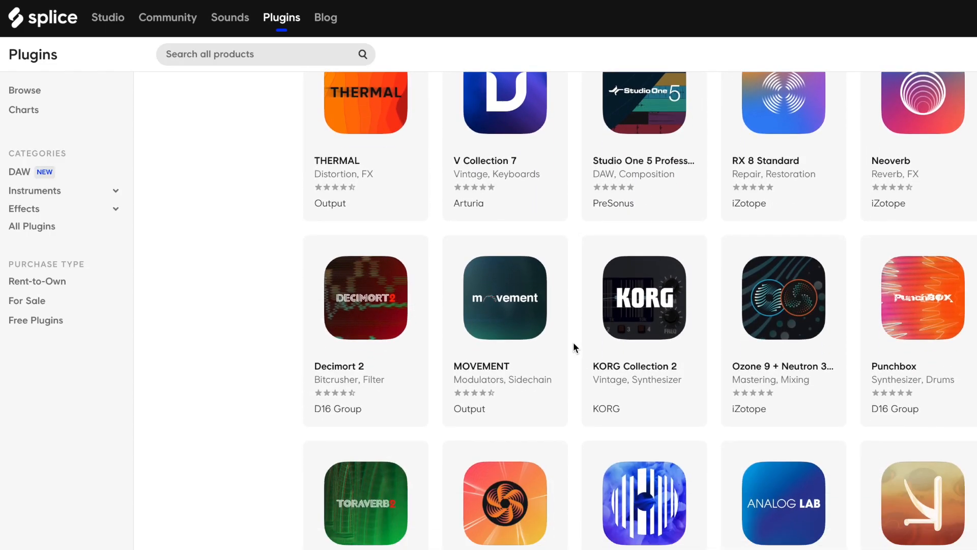
{"action": "scroll", "coordinate": [574, 344], "scroll_direction": "down", "scroll_amount": 12}
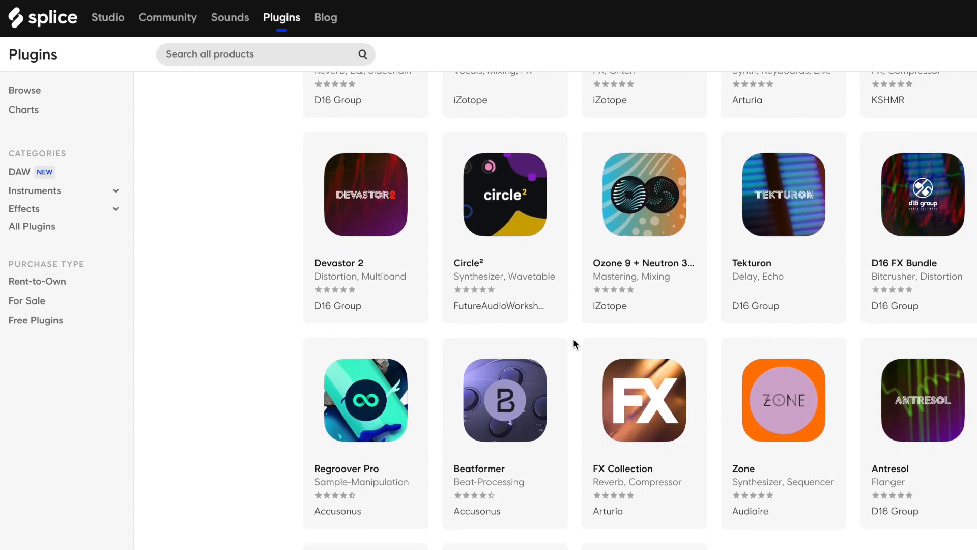
{"action": "scroll", "coordinate": [573, 344], "scroll_direction": "up", "scroll_amount": 12}
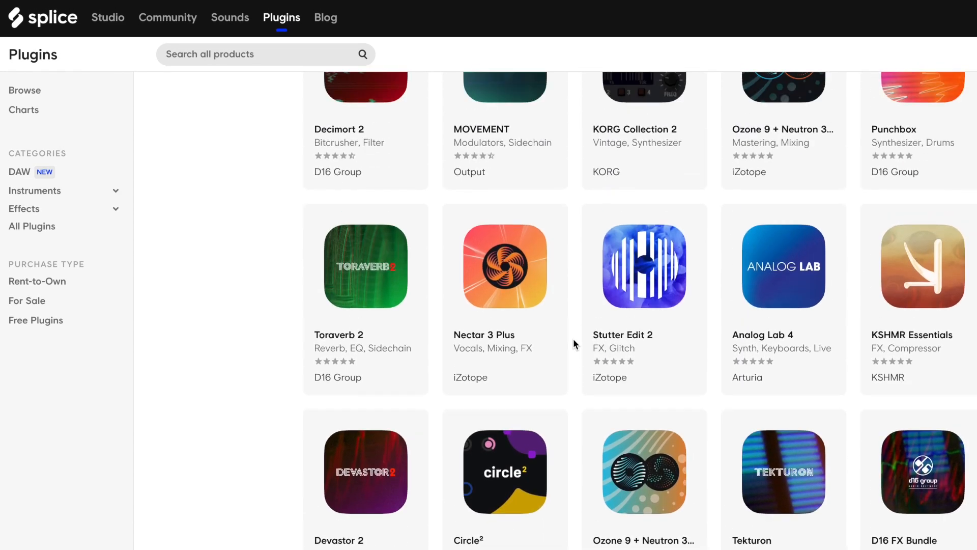
{"action": "scroll", "coordinate": [573, 337], "scroll_direction": "up", "scroll_amount": 15}
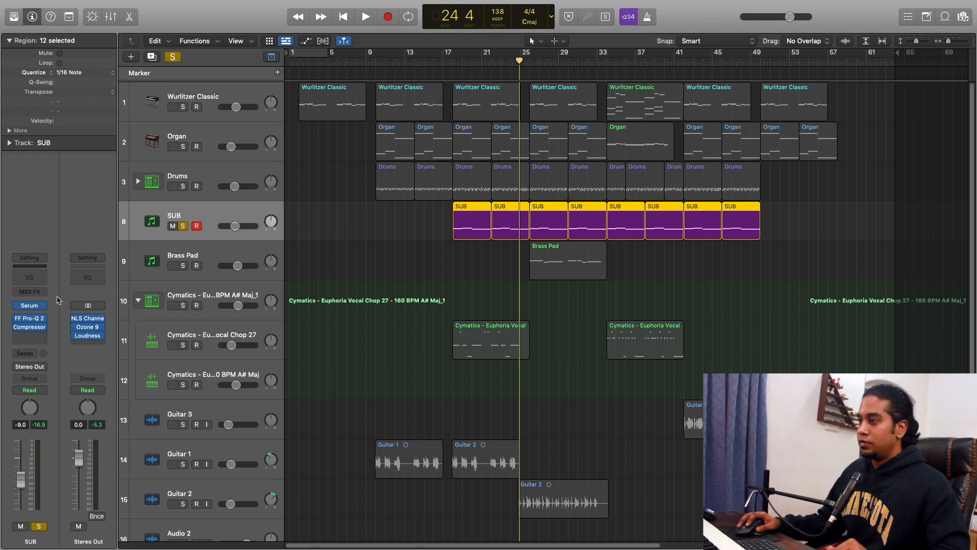
- Return to Logic Pro, view Serum on the SUB track again, and close it
{"action": "left_click", "coordinate": [31, 305]}
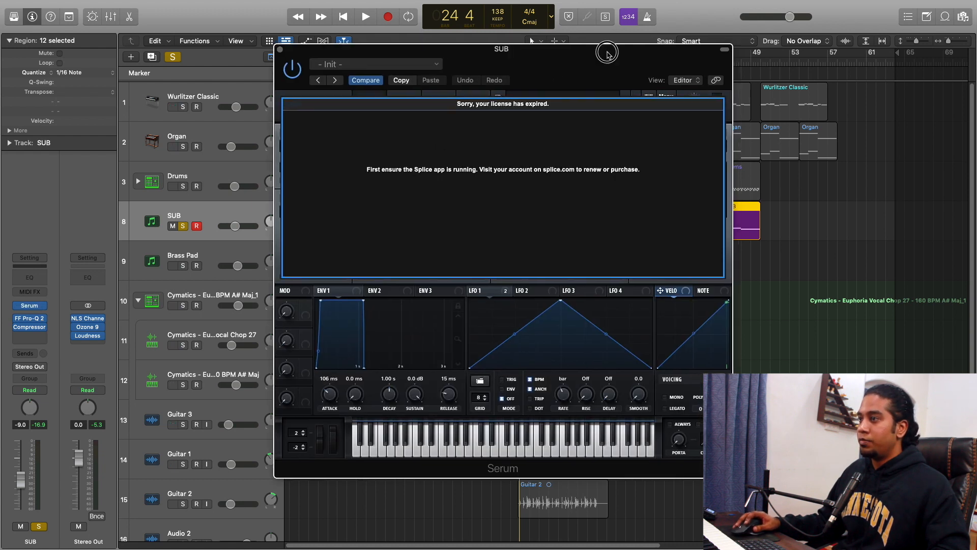
{"action": "left_click_drag", "start_coordinate": [619, 47], "coordinate": [527, 50]}
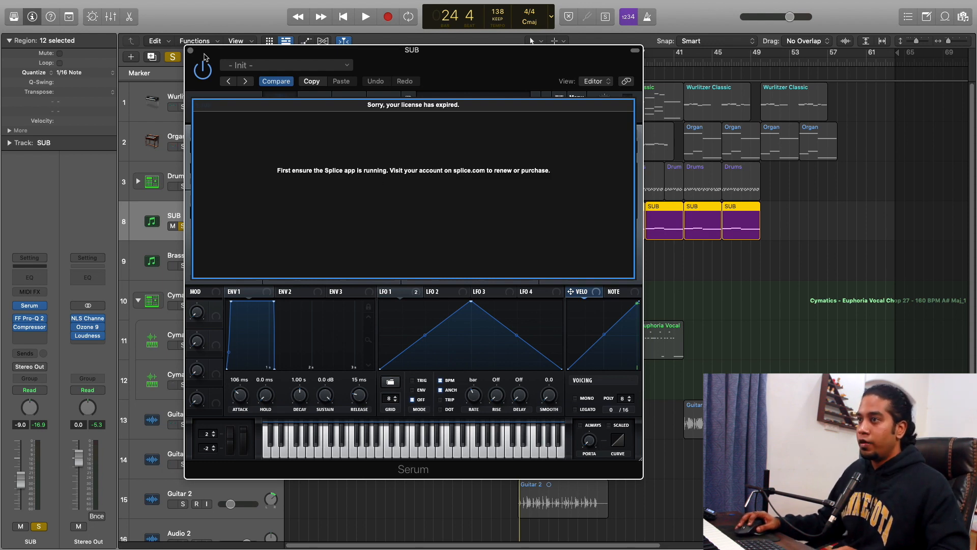
{"action": "left_click", "coordinate": [190, 51]}
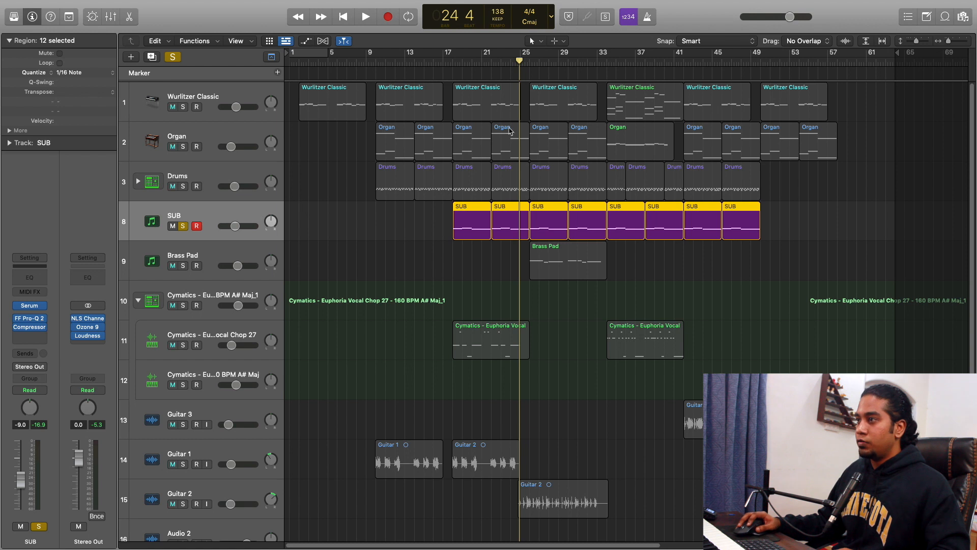
- Replay the soloed SUB track from bar 18
{"action": "left_click_drag", "start_coordinate": [492, 63], "coordinate": [451, 69]}
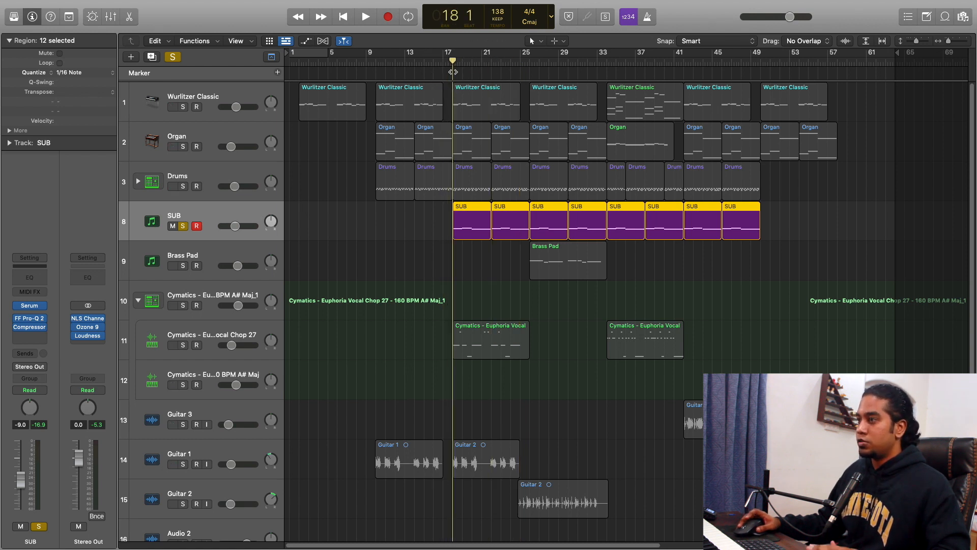
{"action": "key", "text": "space"}
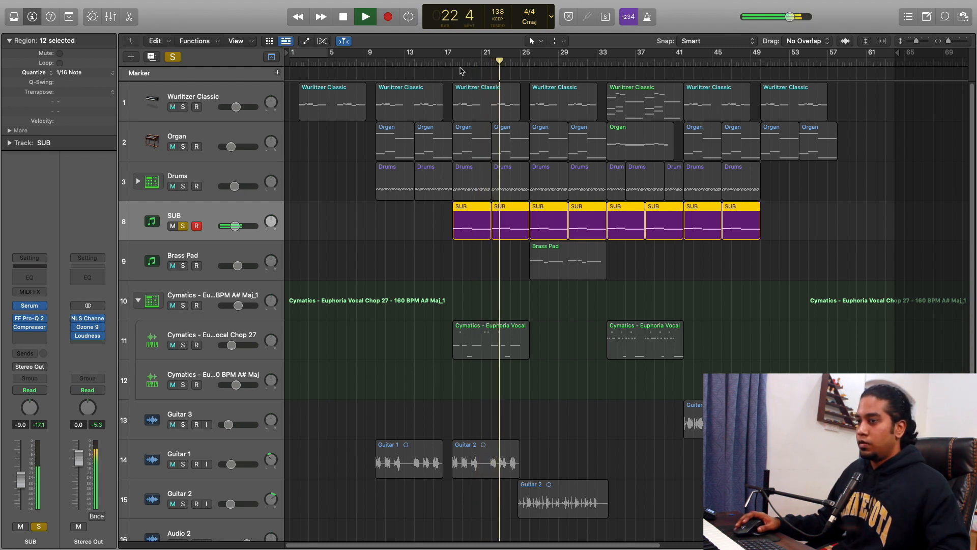
{"action": "key", "text": "space"}
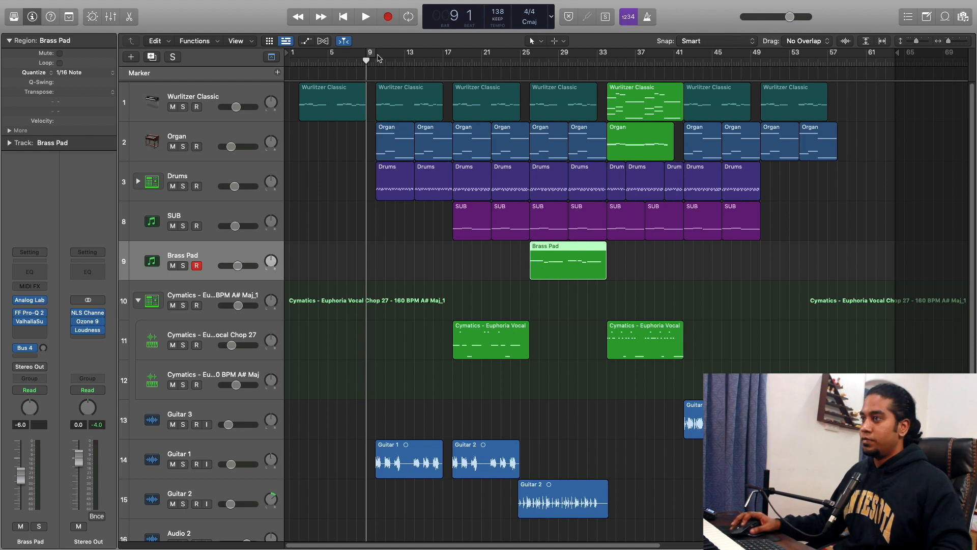
- Select the Guitar 1 track and place the playhead at the start of its first region
{"action": "left_click_drag", "start_coordinate": [367, 61], "coordinate": [372, 62]}
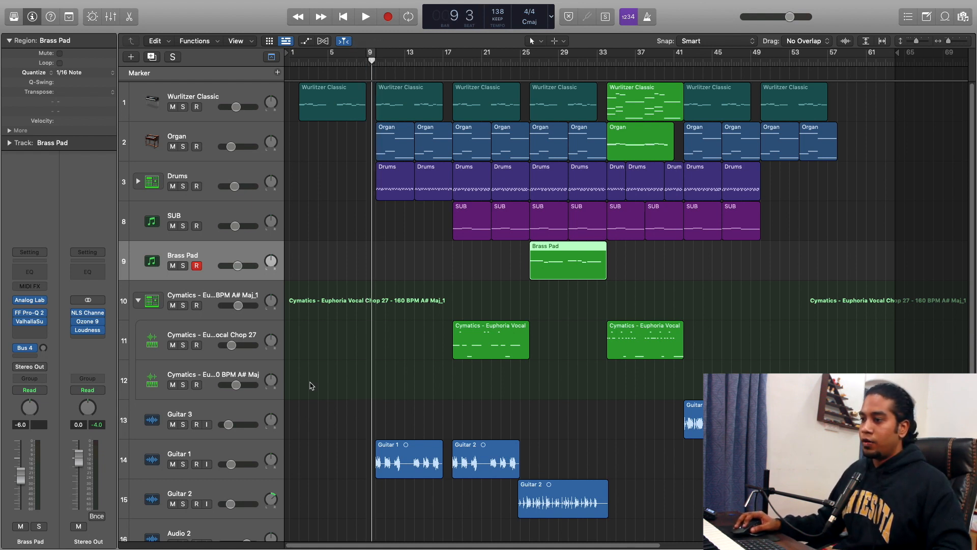
{"action": "left_click", "coordinate": [241, 447]}
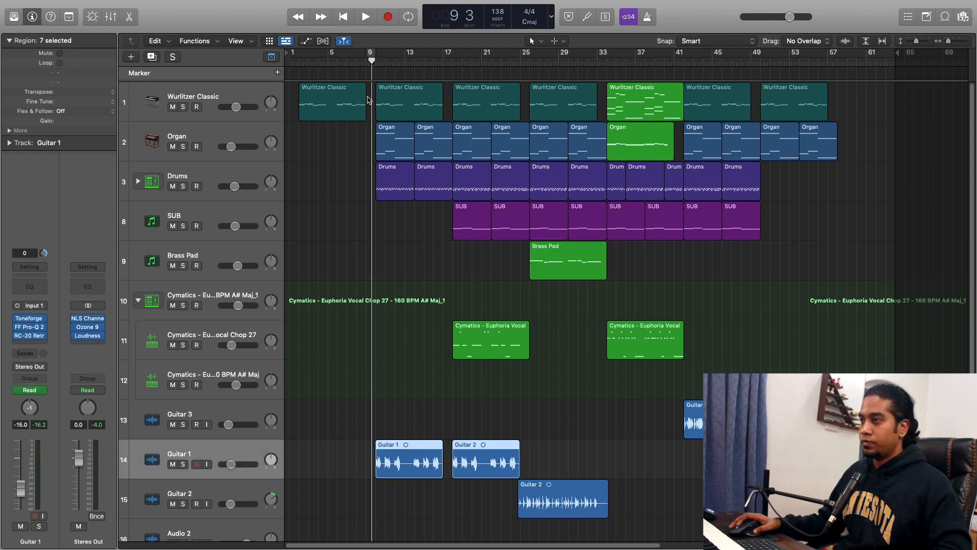
{"action": "scroll", "coordinate": [369, 100], "scroll_direction": "up", "scroll_amount": 5}
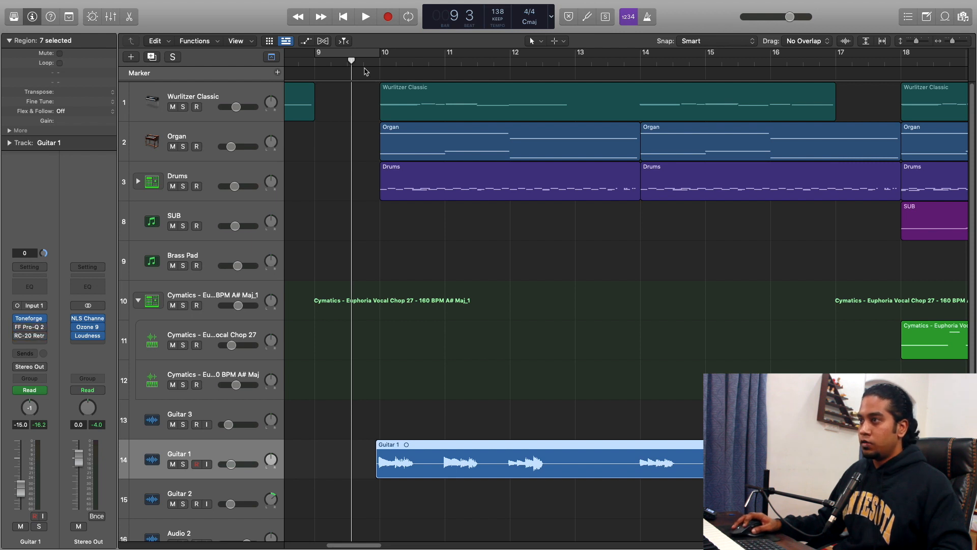
{"action": "left_click_drag", "start_coordinate": [351, 61], "coordinate": [375, 61]}
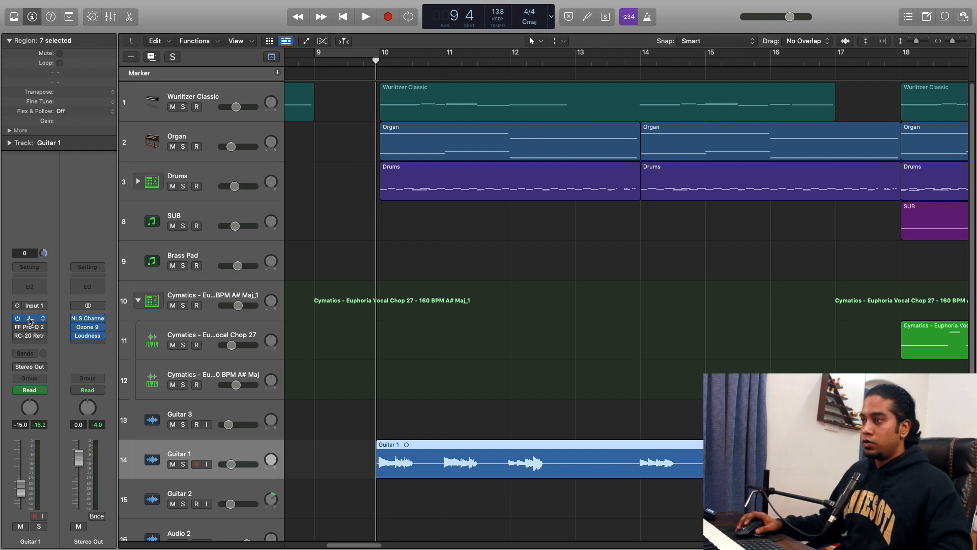
- Open Toneforge on Guitar 1 at its cabinet section, solo the track, and audition the first region
{"action": "left_click_drag", "start_coordinate": [519, 116], "coordinate": [517, 116]}
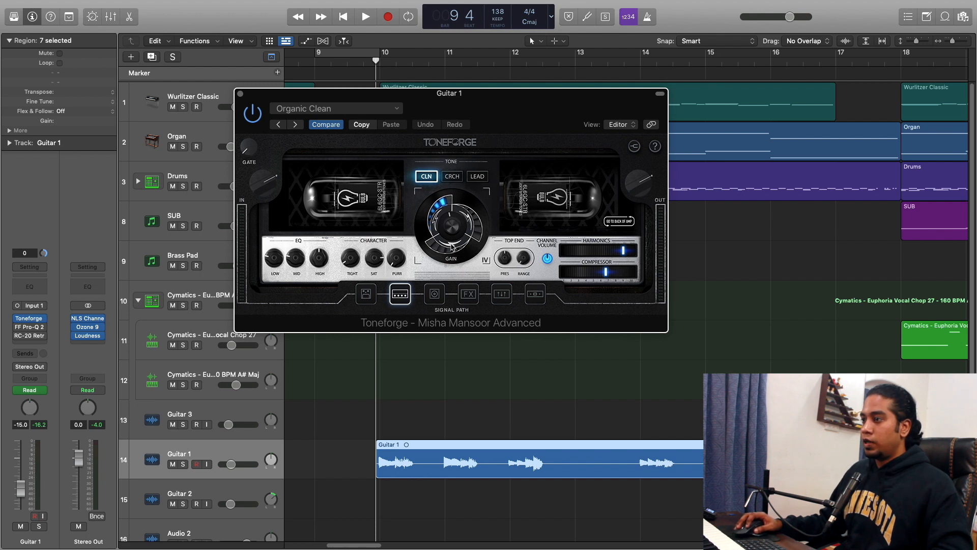
{"action": "left_click", "coordinate": [439, 293]}
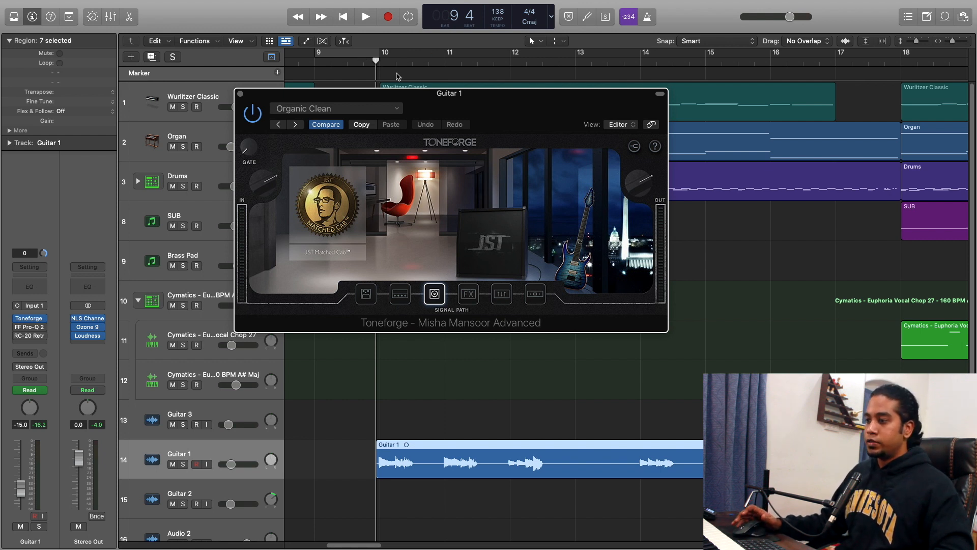
{"action": "key", "text": "space"}
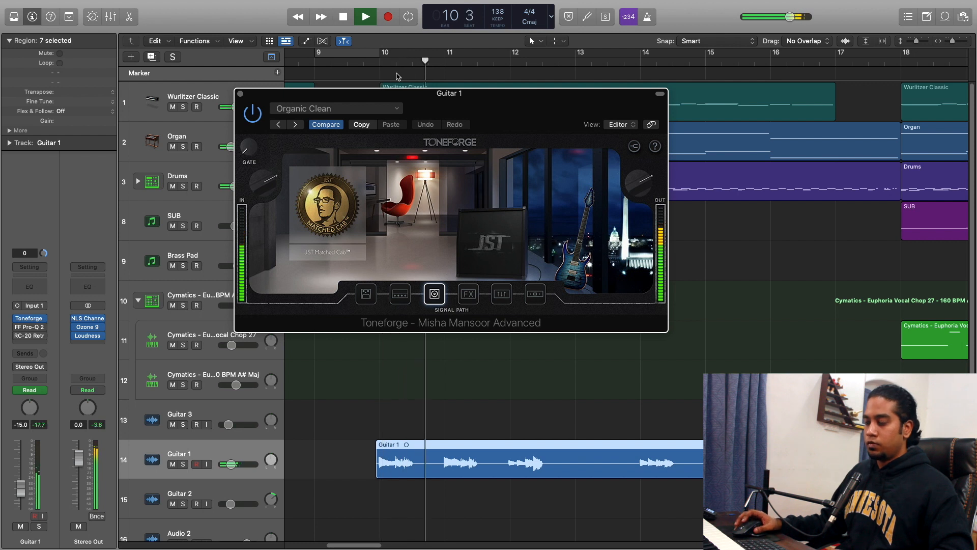
{"action": "key", "text": "s"}
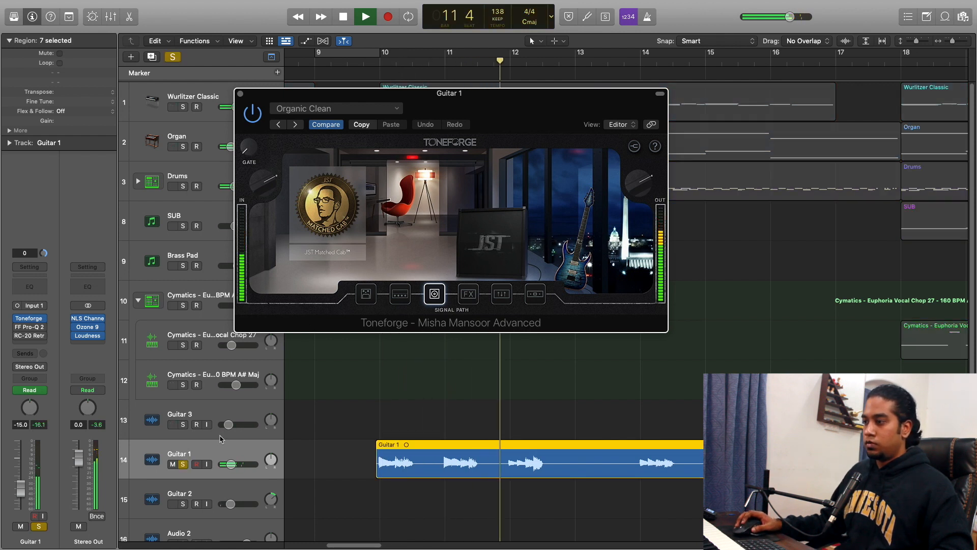
{"action": "left_click", "coordinate": [371, 62]}
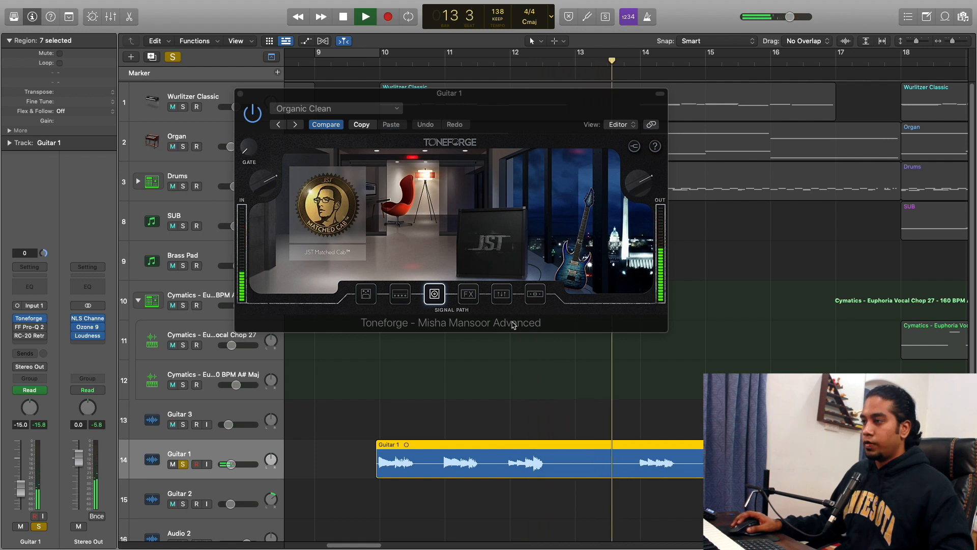
{"action": "key", "text": "space"}
- Examine Toneforge's signal path on Guitar 1 through the amp, cabinet and FX stages, and close the plugin
{"action": "left_click", "coordinate": [365, 294]}
{"action": "left_click", "coordinate": [401, 294]}
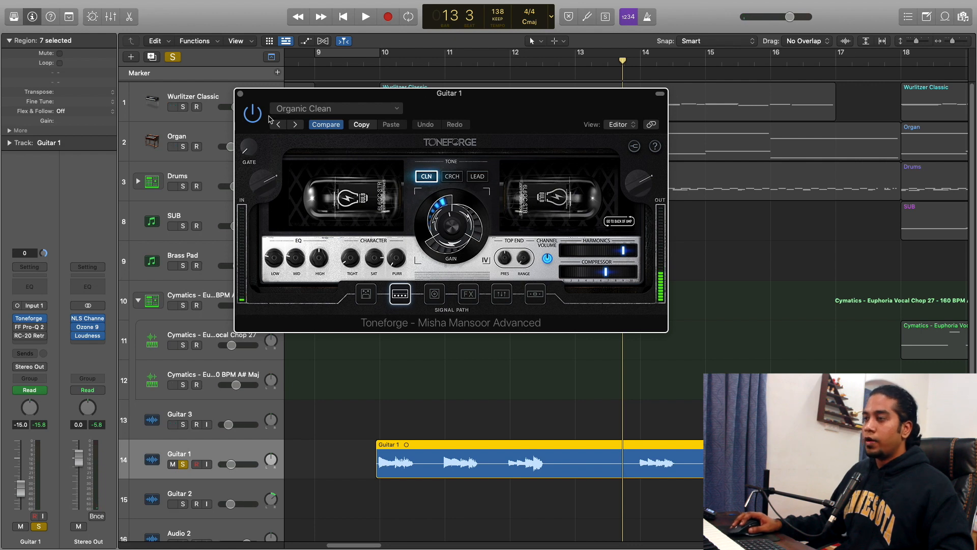
{"action": "left_click", "coordinate": [444, 303]}
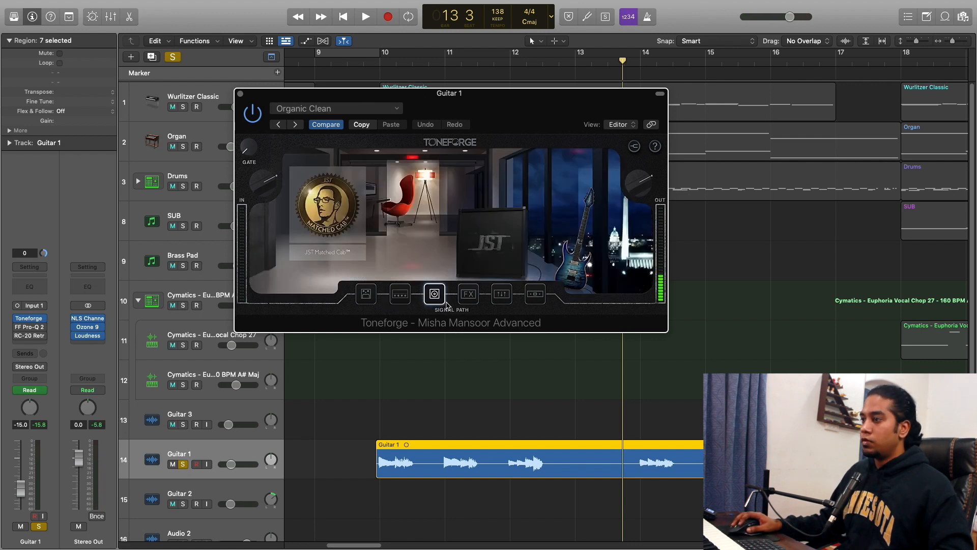
{"action": "left_click", "coordinate": [466, 299]}
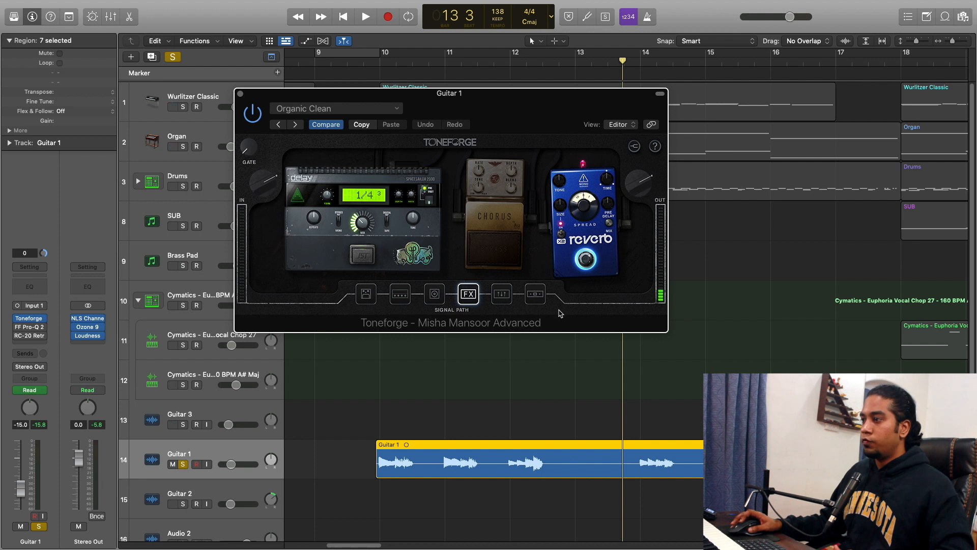
{"action": "left_click", "coordinate": [240, 93]}
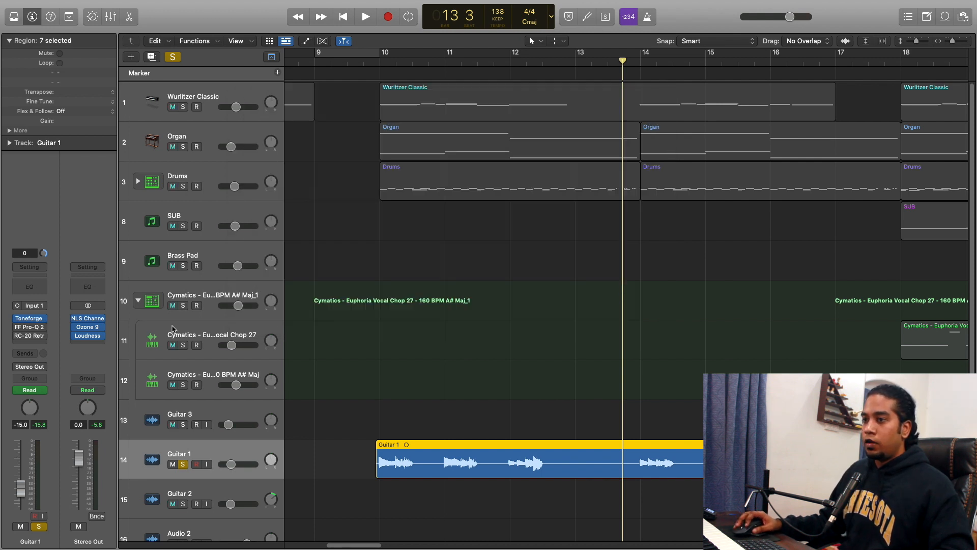
- Inspect the FF Pro-Q 2 EQ curve on Guitar 1 and close the plugin
{"action": "mouse_move", "coordinate": [23, 327]}
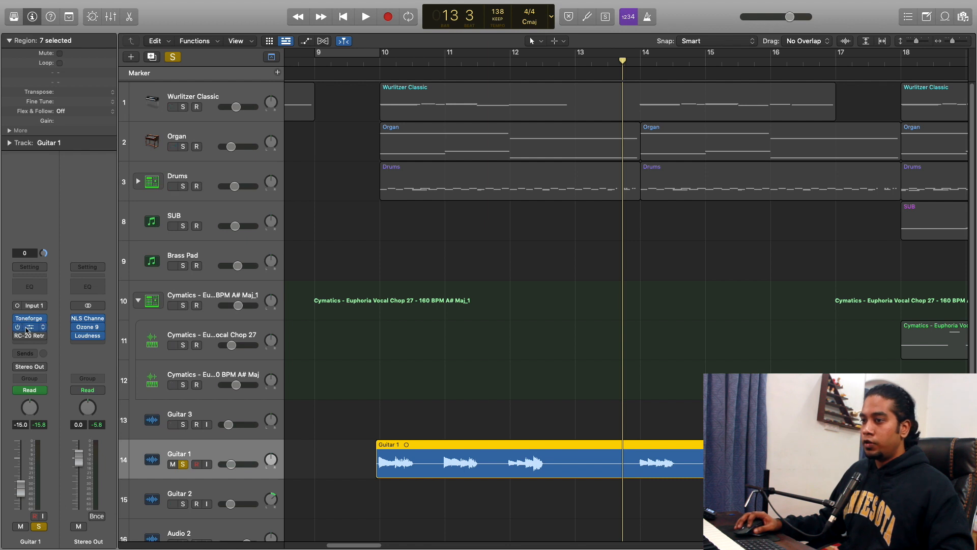
{"action": "left_click", "coordinate": [31, 329]}
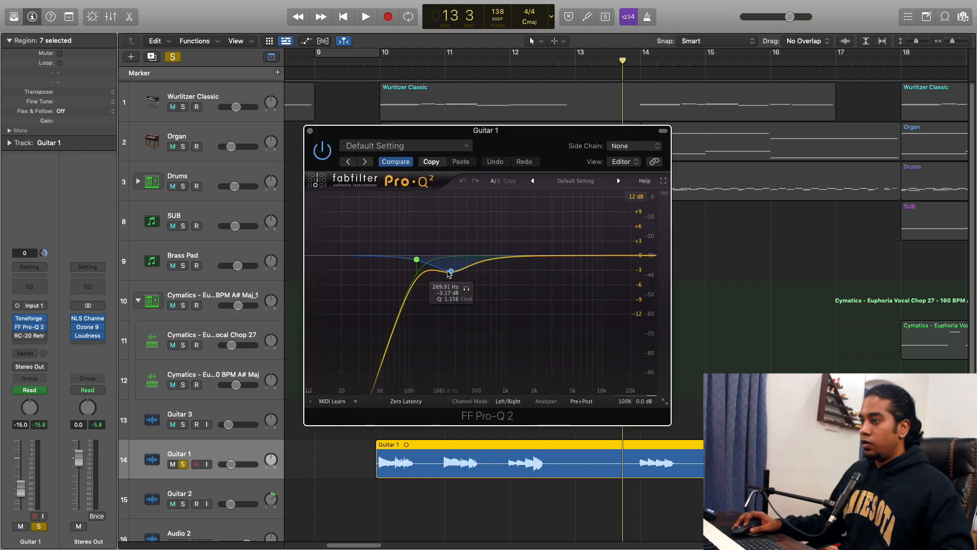
{"action": "left_click", "coordinate": [310, 131]}
- Open RC-20 Retro Color on Guitar 1, return the playhead to just before bar 10, and keep the plugin window clear of it
{"action": "mouse_move", "coordinate": [19, 341]}
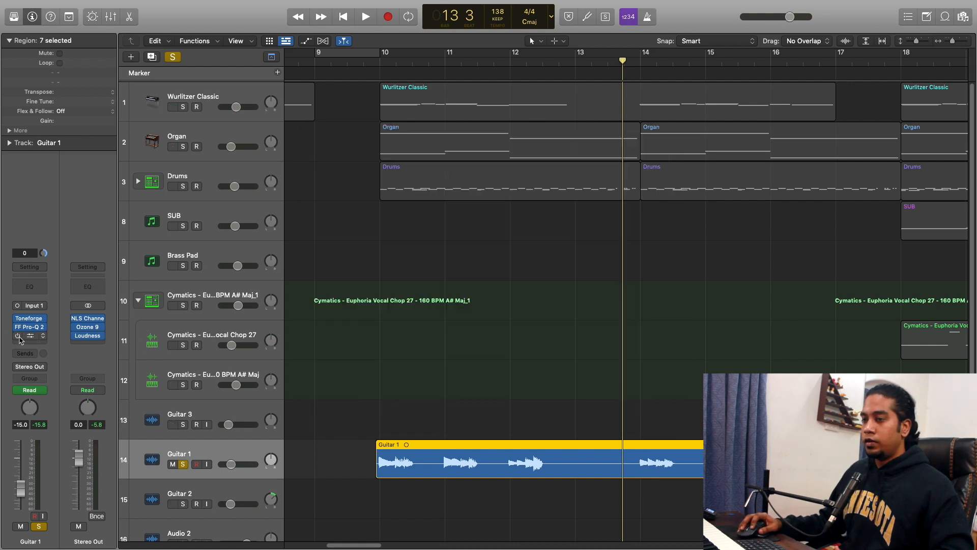
{"action": "left_click", "coordinate": [30, 337]}
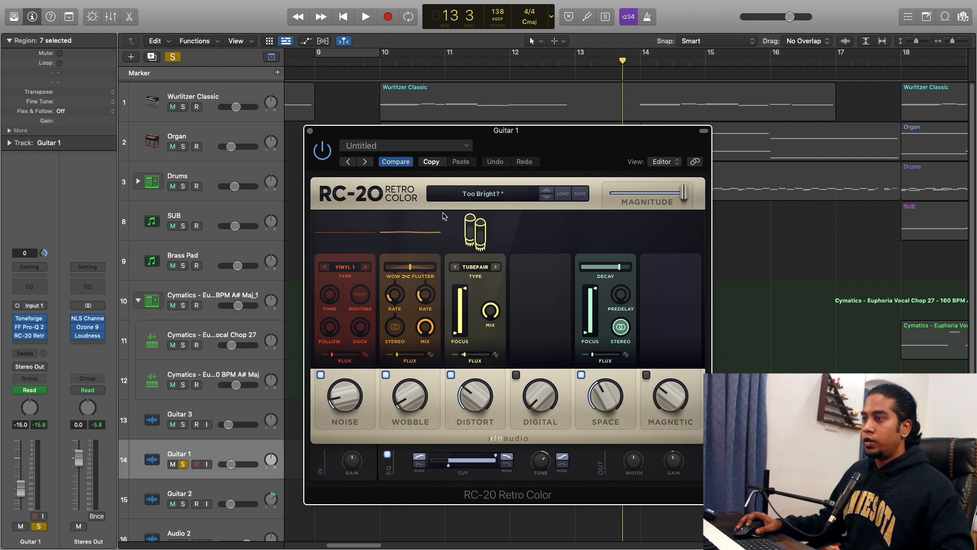
{"action": "left_click_drag", "start_coordinate": [564, 130], "coordinate": [231, 74]}
{"action": "left_click_drag", "start_coordinate": [440, 60], "coordinate": [371, 63]}
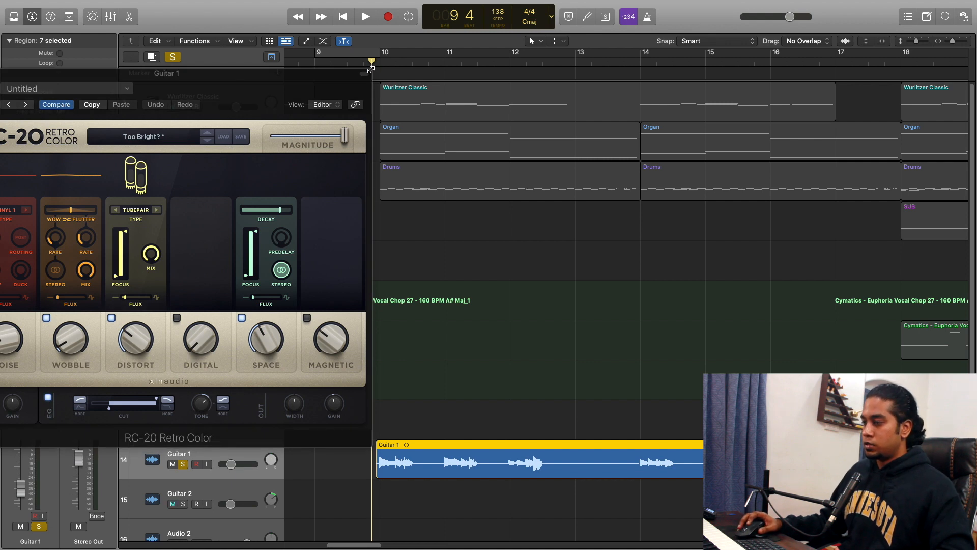
{"action": "left_click_drag", "start_coordinate": [294, 90], "coordinate": [770, 61]}
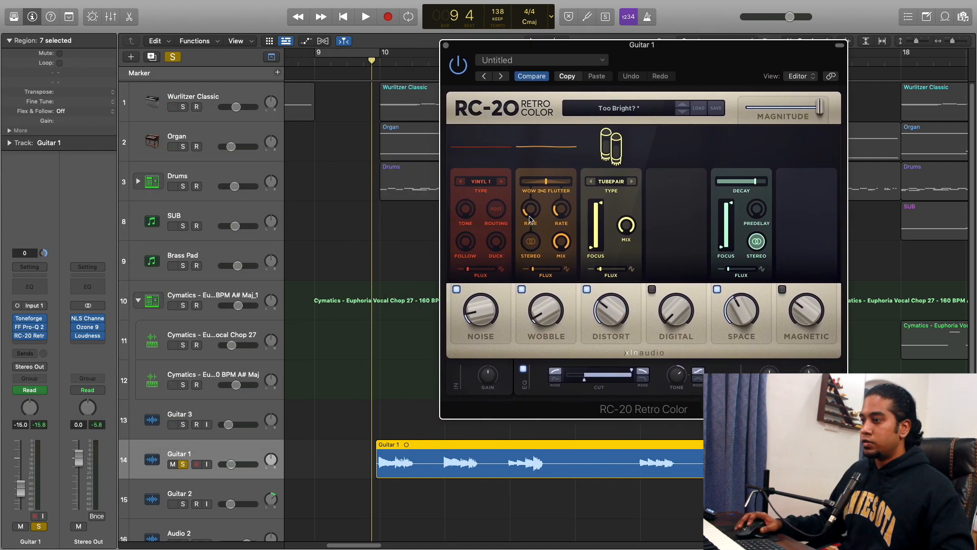
- Compare the soloed Guitar 1 by playing its opening with RC-20 Retro Color active and with it bypassed
{"action": "key", "text": "space"}
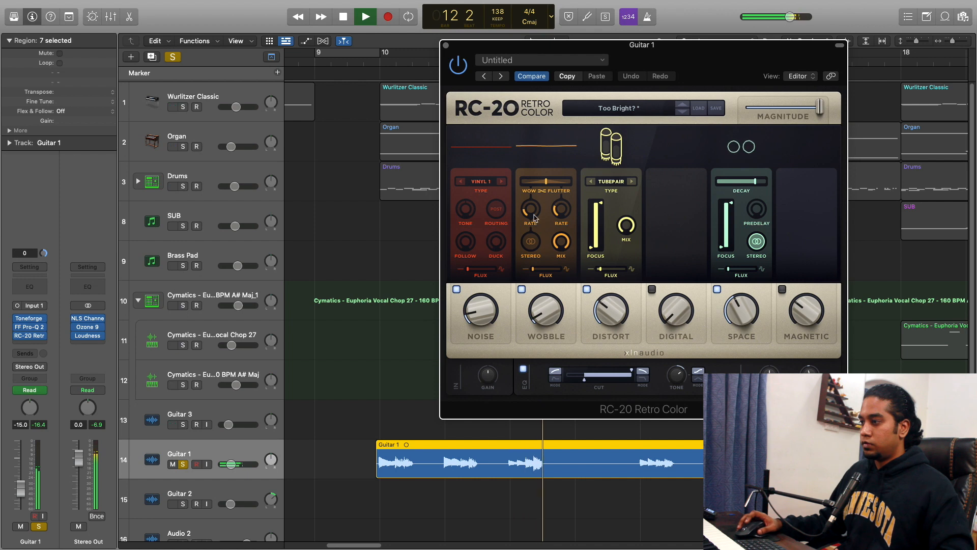
{"action": "key", "text": "space"}
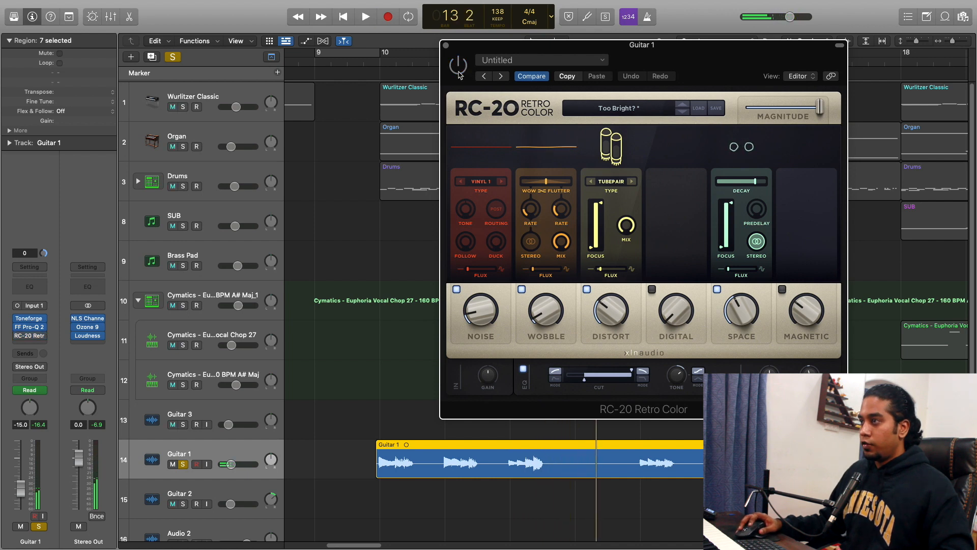
{"action": "left_click", "coordinate": [372, 61]}
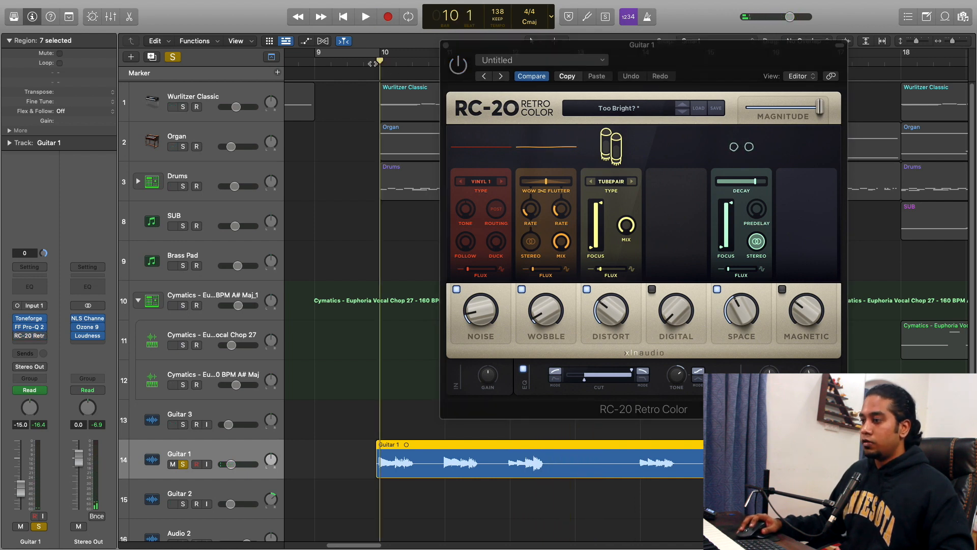
{"action": "key", "text": "space"}
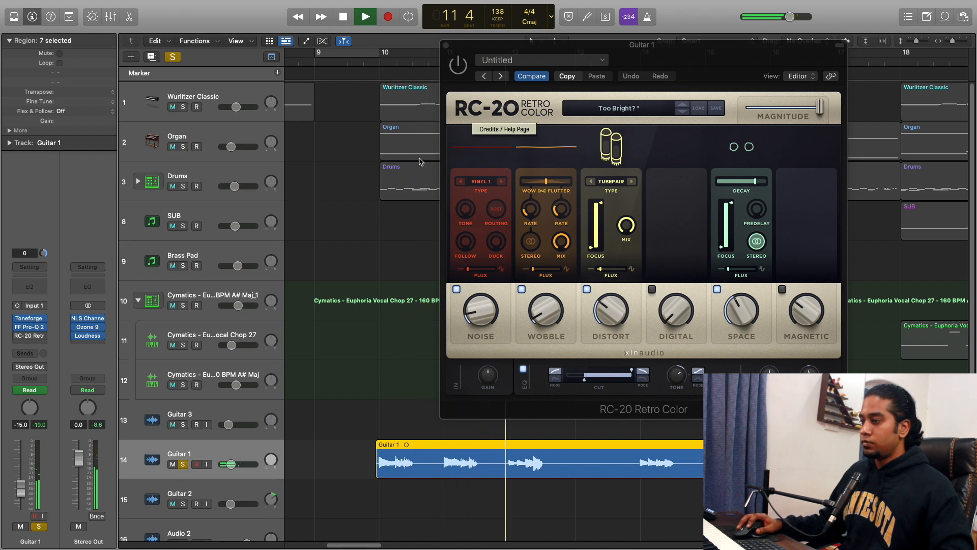
{"action": "key", "text": "space"}
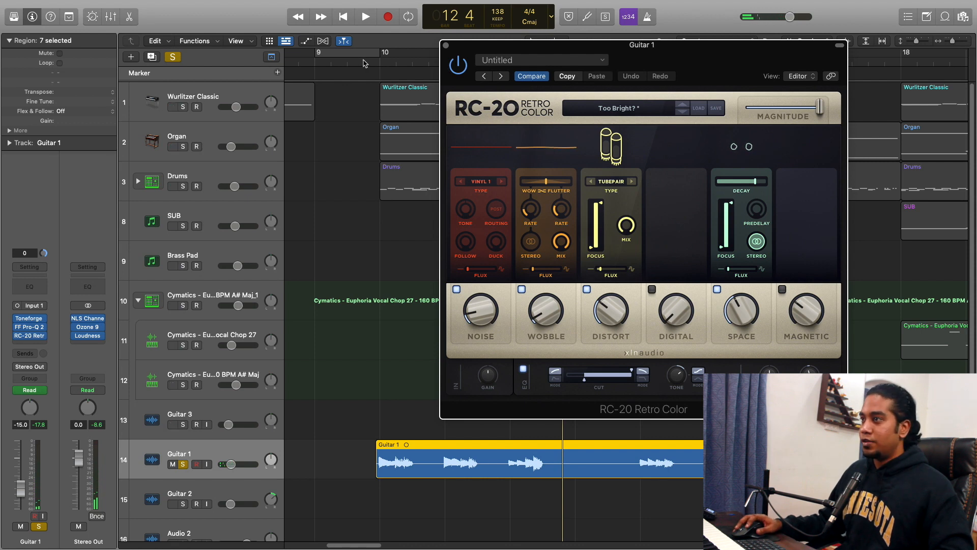
- Audition Guitar 1 again from the start of its first region with RC-20 Retro Color enabled
{"action": "left_click", "coordinate": [371, 62]}
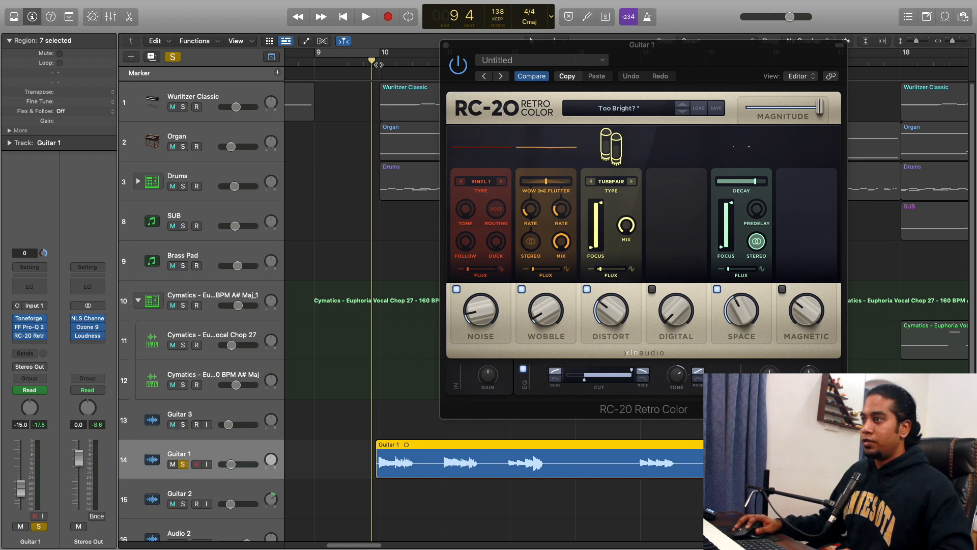
{"action": "left_click", "coordinate": [376, 63]}
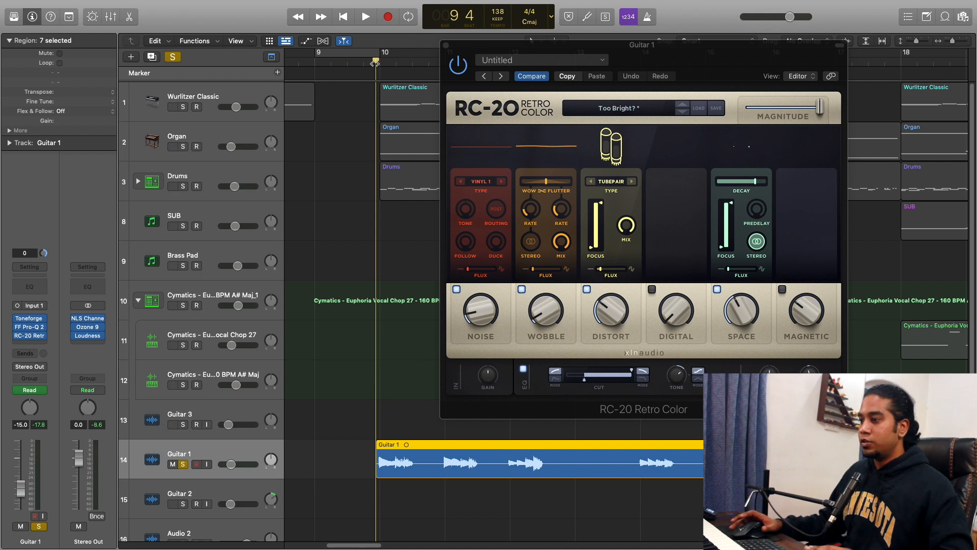
{"action": "key", "text": "space"}
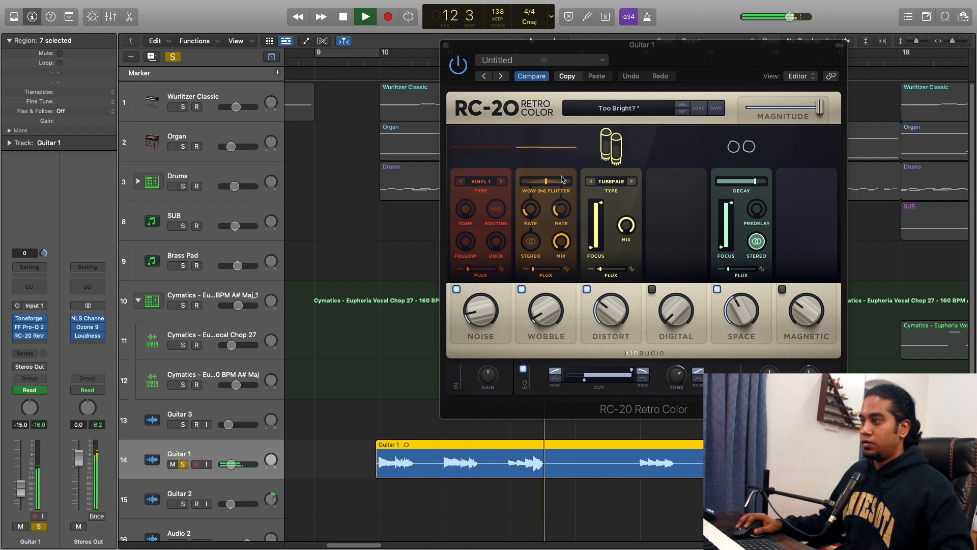
{"action": "key", "text": "space"}
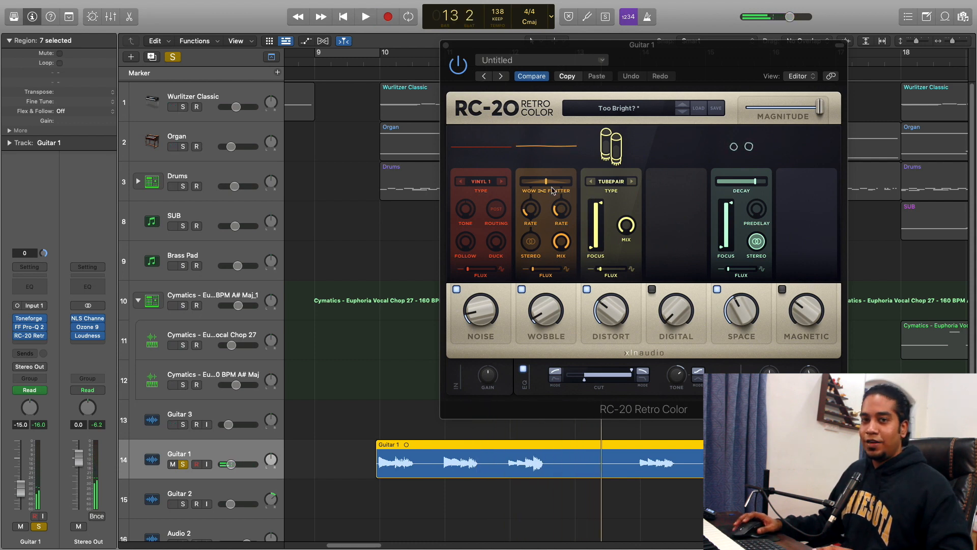
- Close RC-20 Retro Color, unsolo Guitar 1, and bring the full arrangement with the lower tracks into view
{"action": "key", "text": "super+w"}
{"action": "key", "text": "super+Left"}
{"action": "key", "text": "super+Left"}
{"action": "key", "text": "super+Left"}
{"action": "key", "text": "super+Left"}
{"action": "key", "text": "super+Left"}
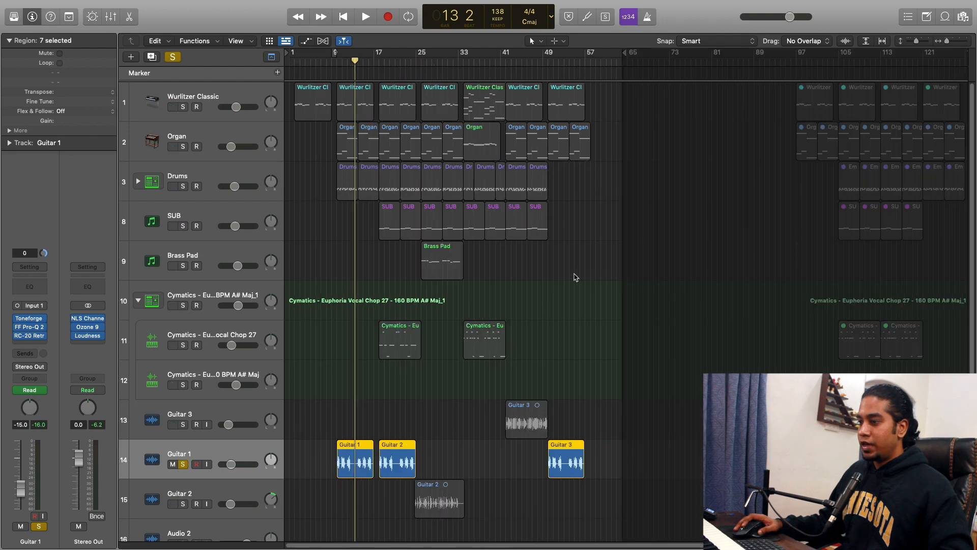
{"action": "left_click", "coordinate": [183, 464]}
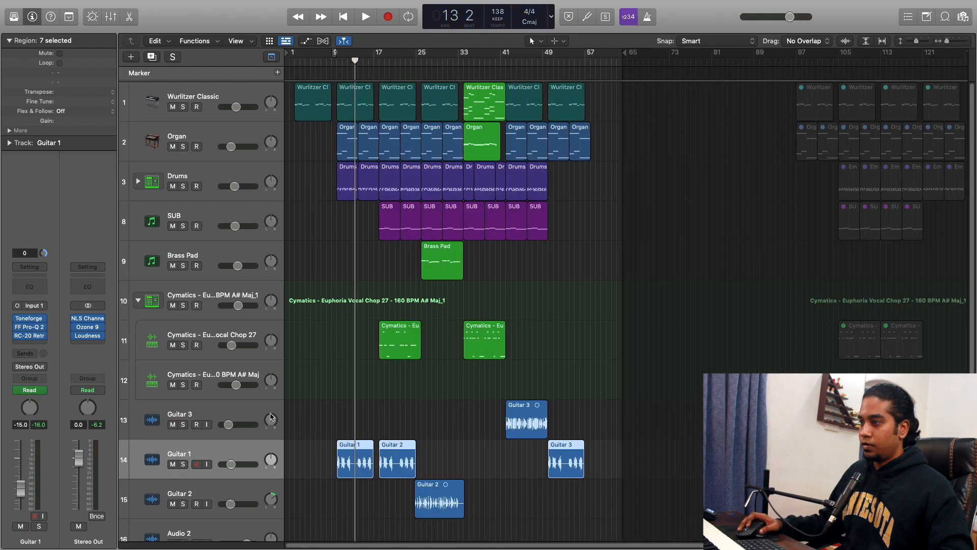
{"action": "scroll", "coordinate": [273, 415], "scroll_direction": "down", "scroll_amount": 1}
{"action": "scroll", "coordinate": [350, 400], "scroll_direction": "up", "scroll_amount": 1}
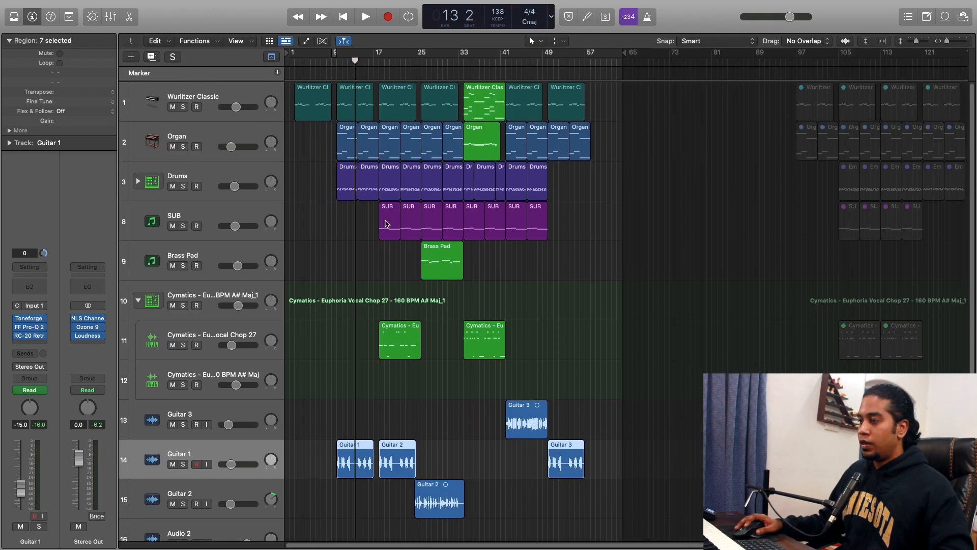
{"action": "scroll", "coordinate": [326, 424], "scroll_direction": "down", "scroll_amount": 2}
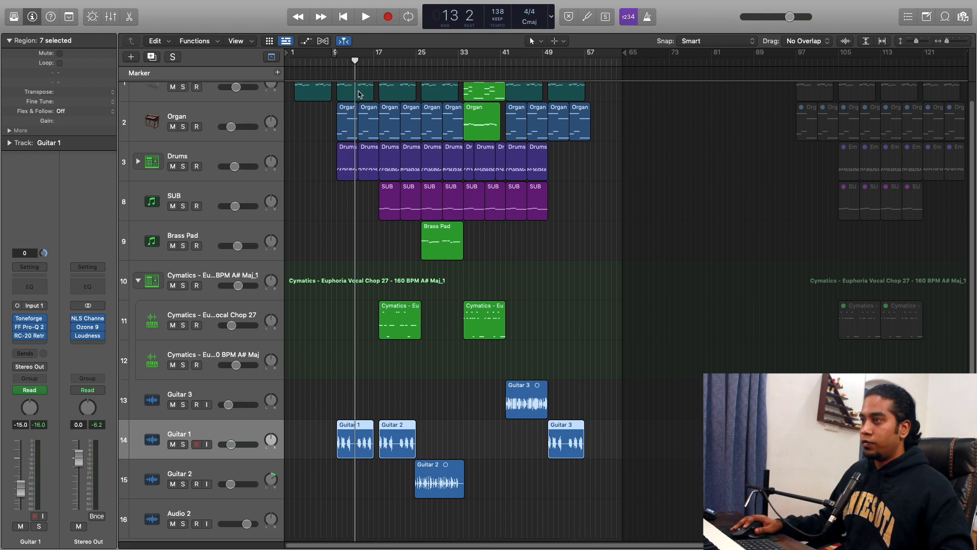
- Play the full arrangement from bar 18 through the first Cymatics vocal chop region, up to about bar 25
{"action": "left_click_drag", "start_coordinate": [354, 60], "coordinate": [379, 60]}
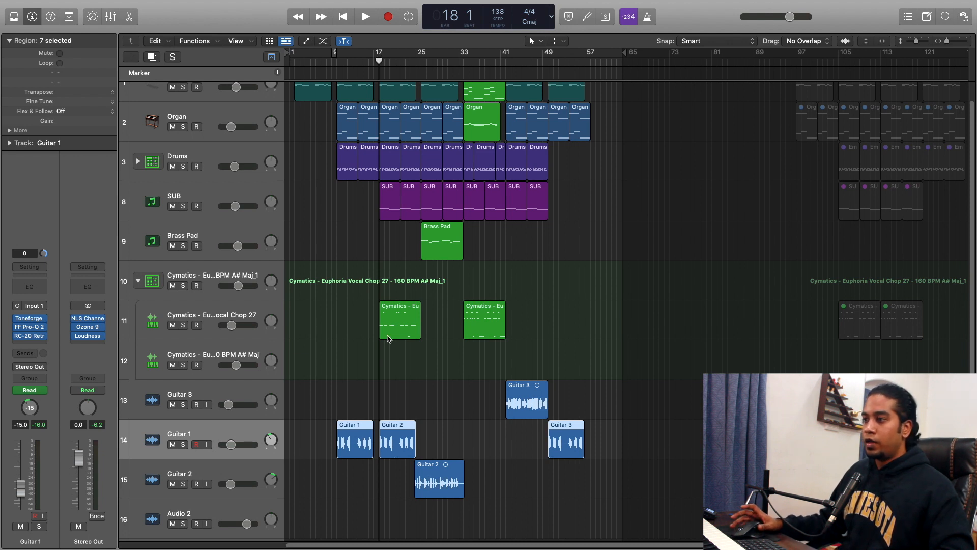
{"action": "key", "text": "space"}
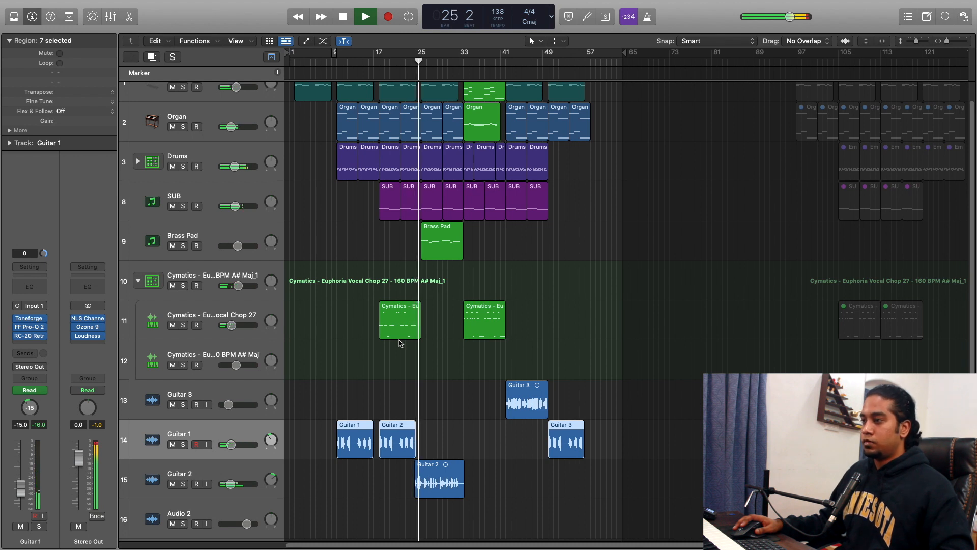
{"action": "key", "text": "space"}
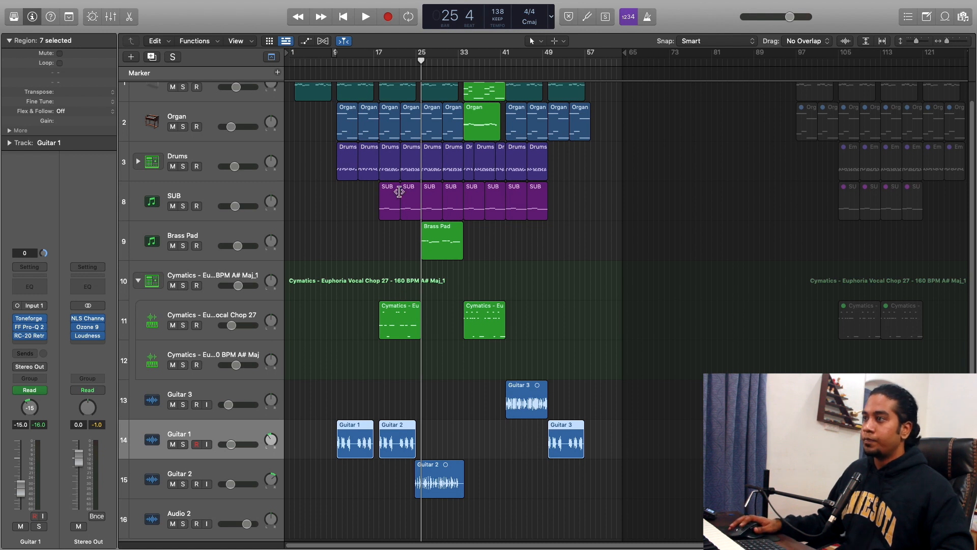
- Solo the Cymatics Euphoria Vocal Chop 27 track and audition the opening of its first region
{"action": "left_click_drag", "start_coordinate": [418, 71], "coordinate": [376, 64]}
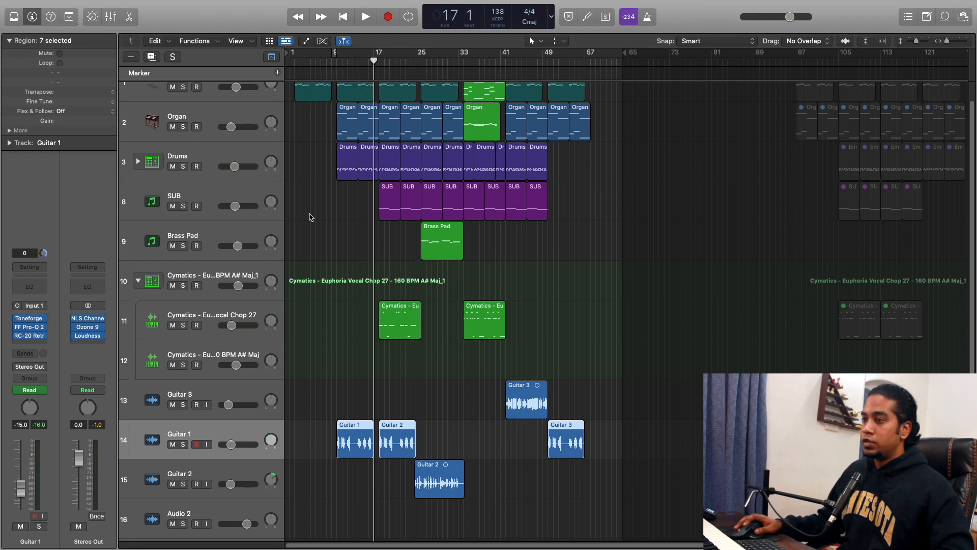
{"action": "left_click", "coordinate": [183, 325]}
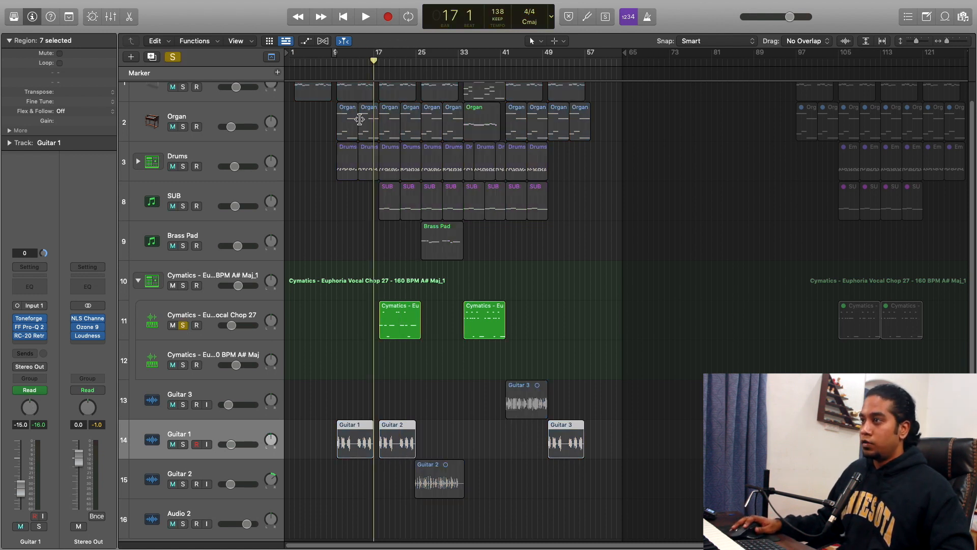
{"action": "left_click", "coordinate": [374, 64]}
{"action": "left_click_drag", "start_coordinate": [373, 63], "coordinate": [381, 64]}
{"action": "key", "text": "space"}
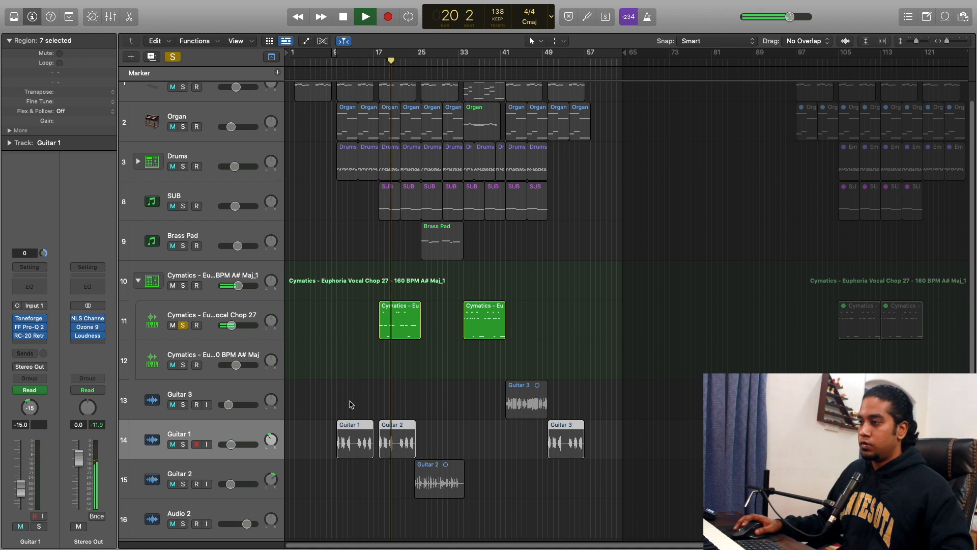
{"action": "key", "text": "space"}
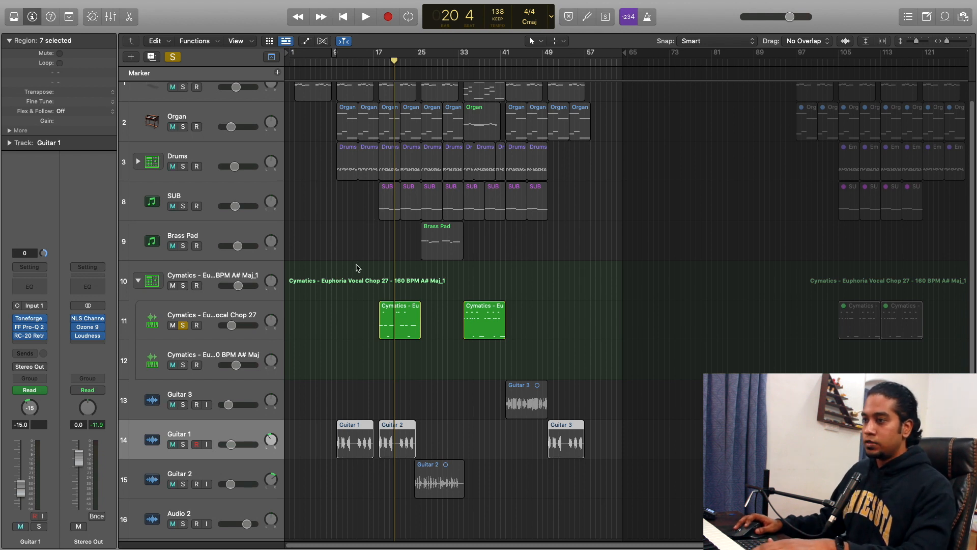
- Examine the vocal chop's Quick Sampler sample and its Piano Roll notes, with both windows closed and the track unsoloed at the end
{"action": "left_click", "coordinate": [243, 316]}
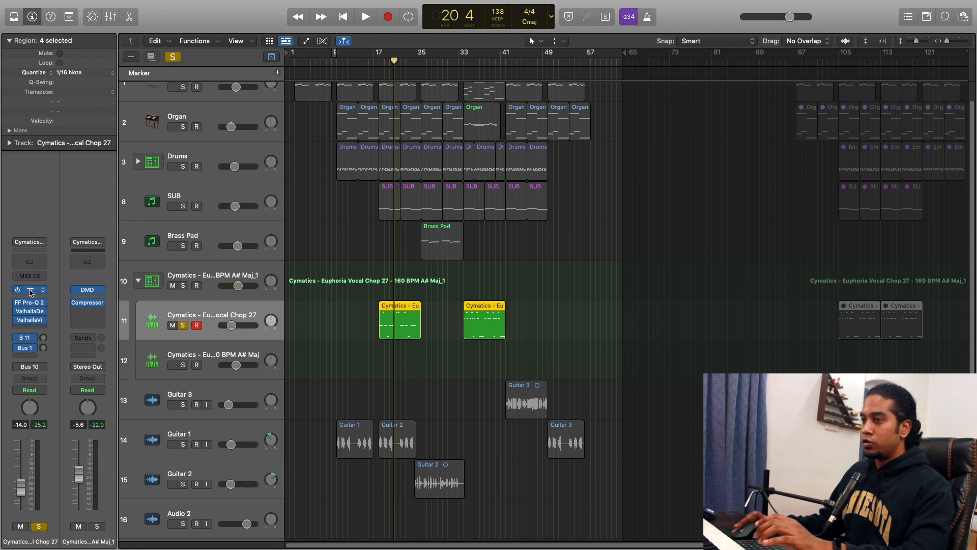
{"action": "left_click_drag", "start_coordinate": [562, 133], "coordinate": [374, 38]}
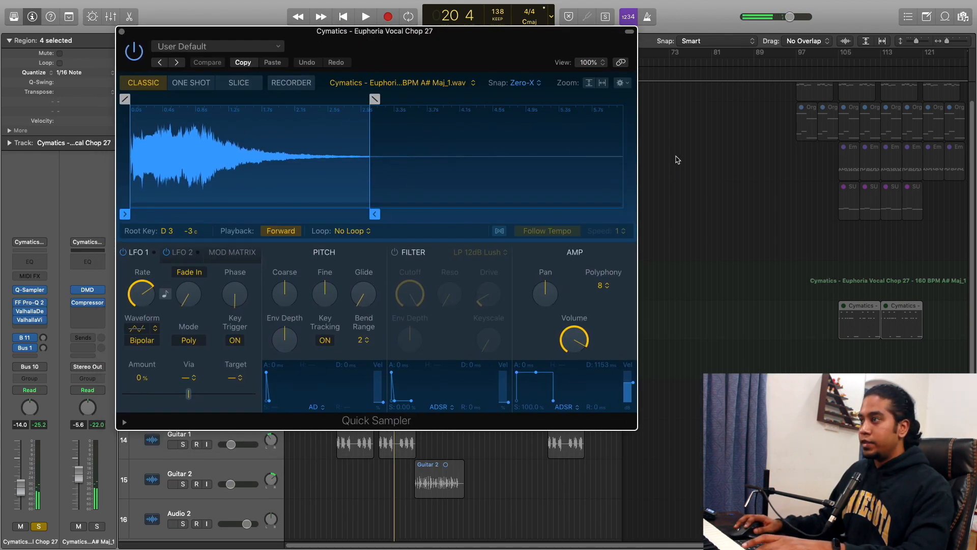
{"action": "left_click_drag", "start_coordinate": [594, 60], "coordinate": [667, 93]}
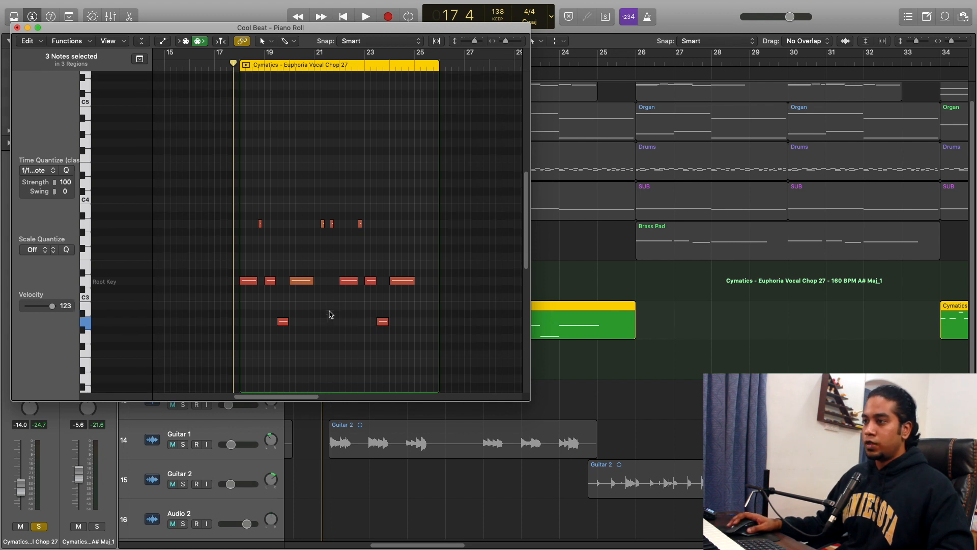
{"action": "scroll", "coordinate": [328, 315], "scroll_direction": "down", "scroll_amount": 2}
{"action": "scroll", "coordinate": [331, 313], "scroll_direction": "up", "scroll_amount": 1}
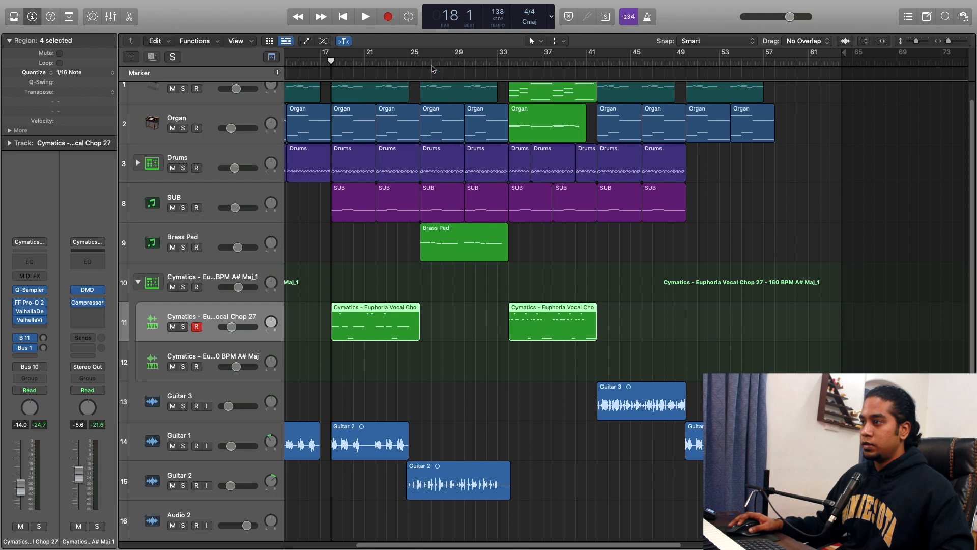
- Audition the Brass Pad region soloed from bar 26, and play it again within the full arrangement
{"action": "left_click", "coordinate": [209, 237]}
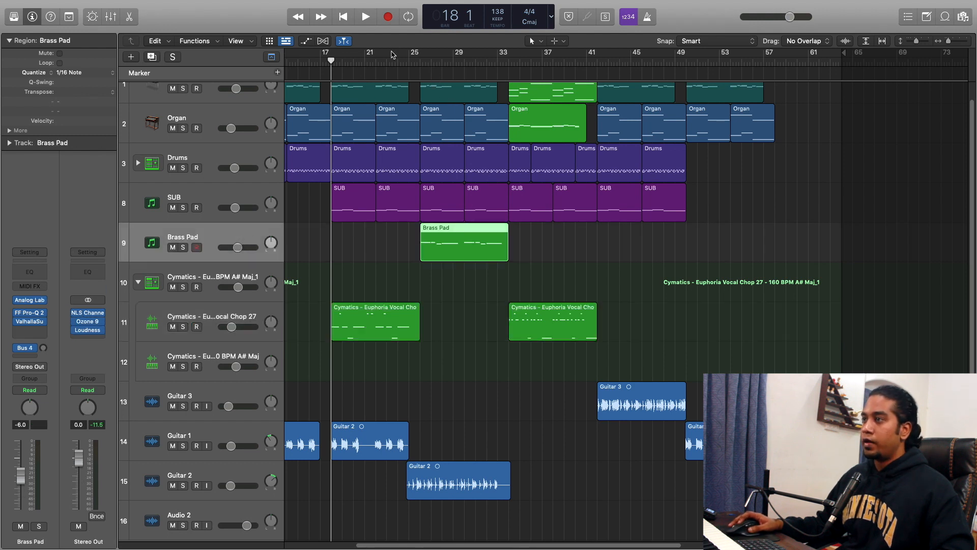
{"action": "left_click", "coordinate": [421, 60]}
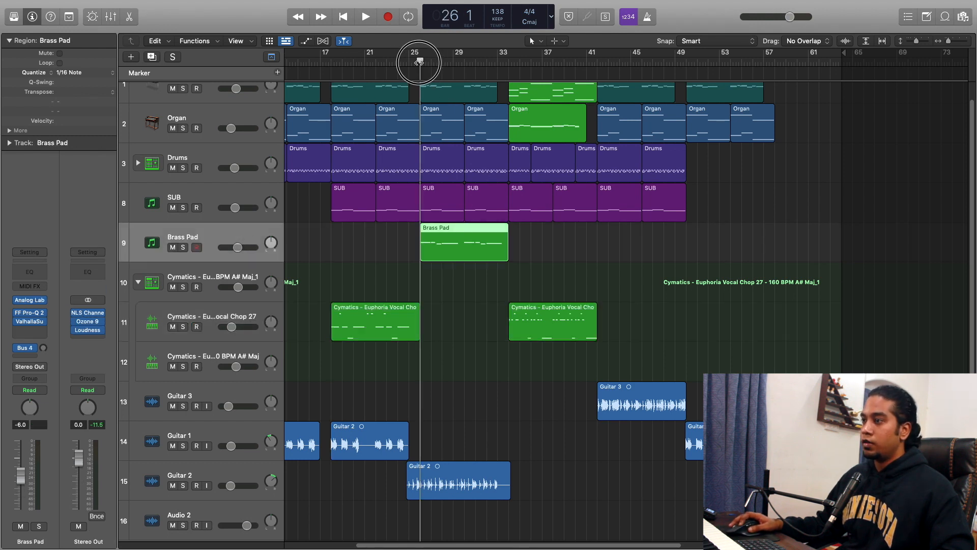
{"action": "left_click", "coordinate": [185, 248]}
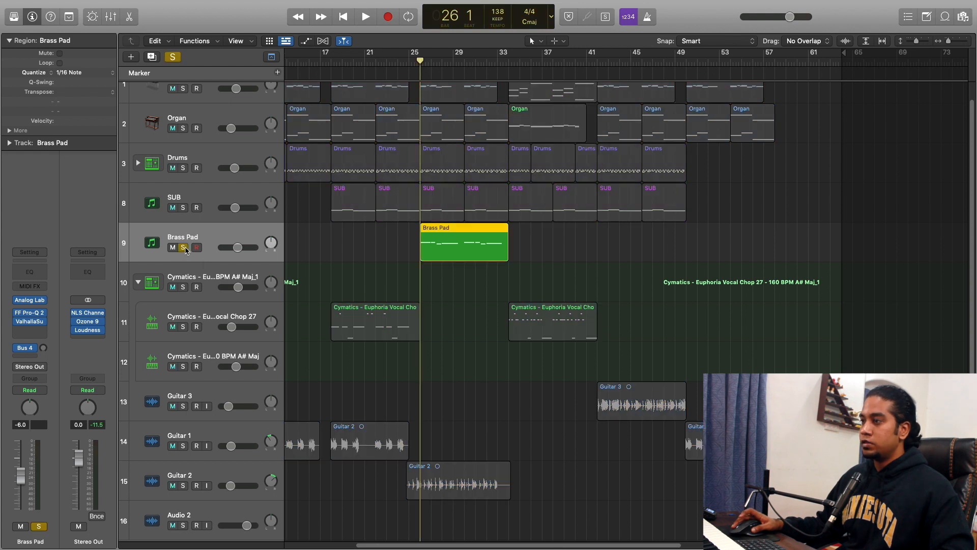
{"action": "key", "text": "space"}
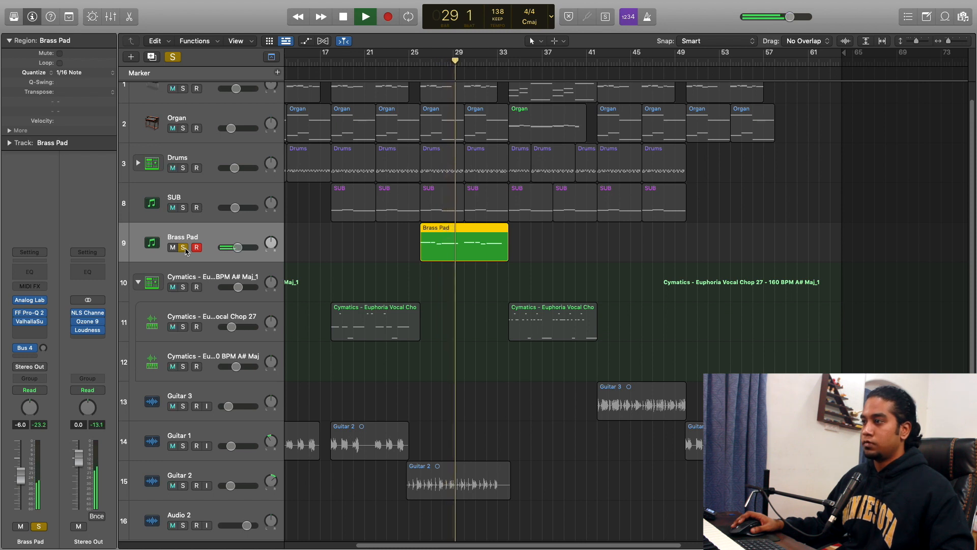
{"action": "key", "text": "space"}
{"action": "left_click", "coordinate": [182, 248]}
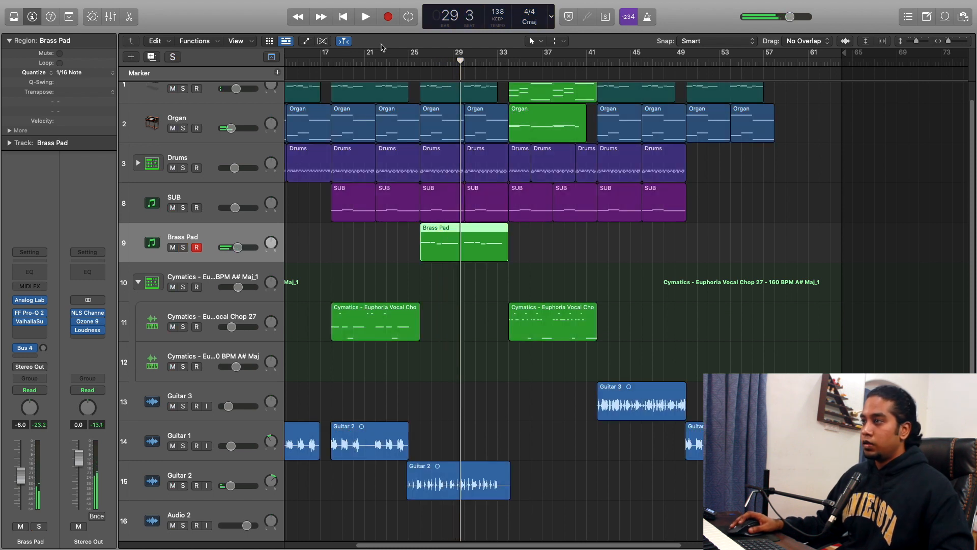
{"action": "left_click_drag", "start_coordinate": [441, 60], "coordinate": [409, 60]}
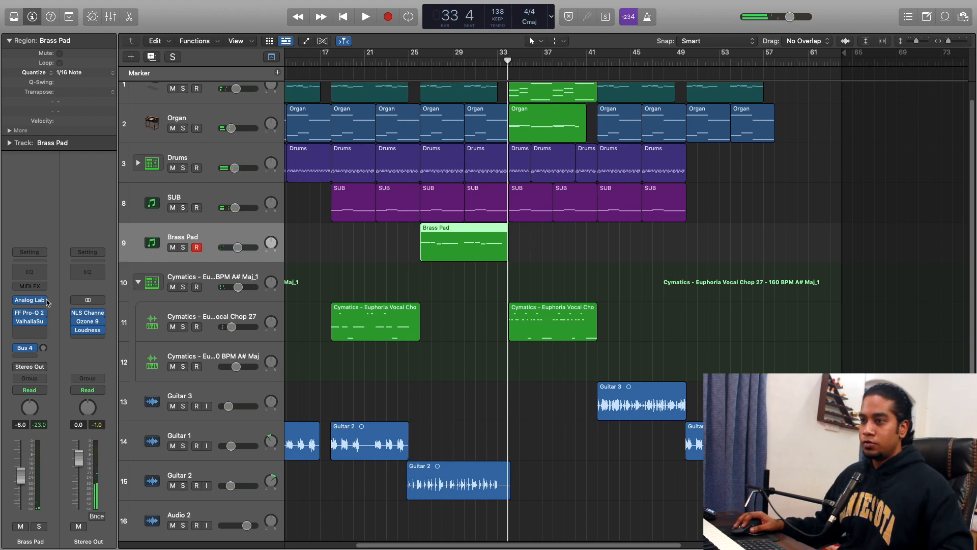
- Open the Brass Pad's Analog Lab instrument, examine its Memry Bass preset, and close the plugin
{"action": "mouse_move", "coordinate": [35, 301]}
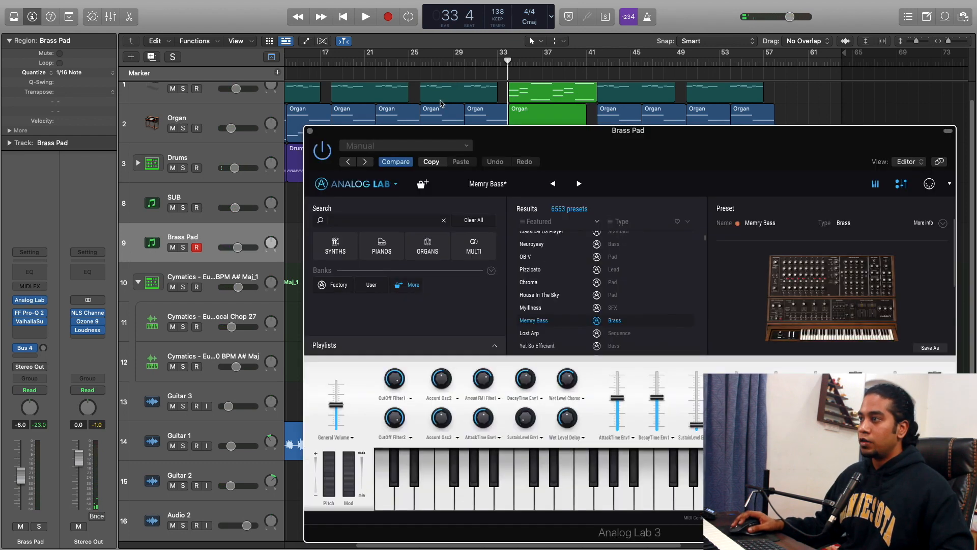
{"action": "left_click_drag", "start_coordinate": [651, 134], "coordinate": [531, 71]}
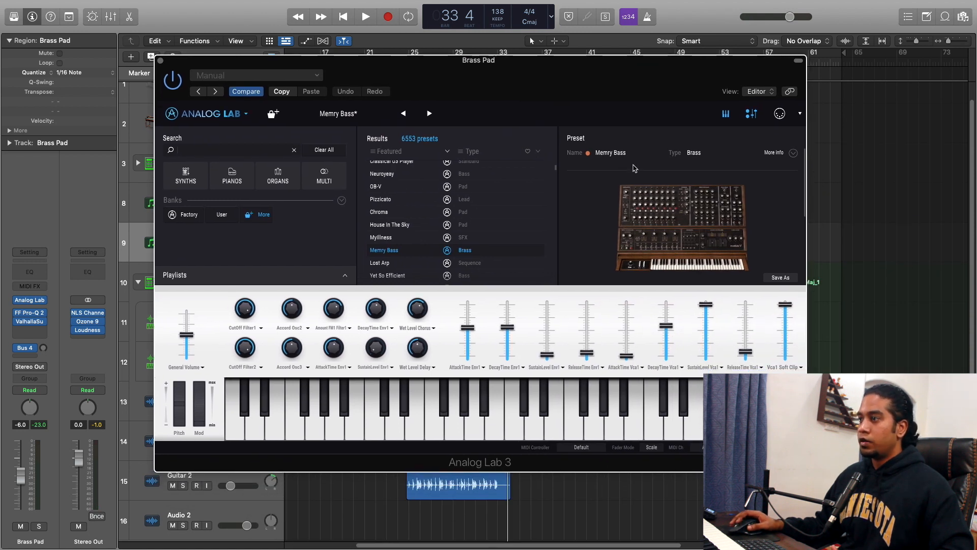
{"action": "mouse_move", "coordinate": [658, 210]}
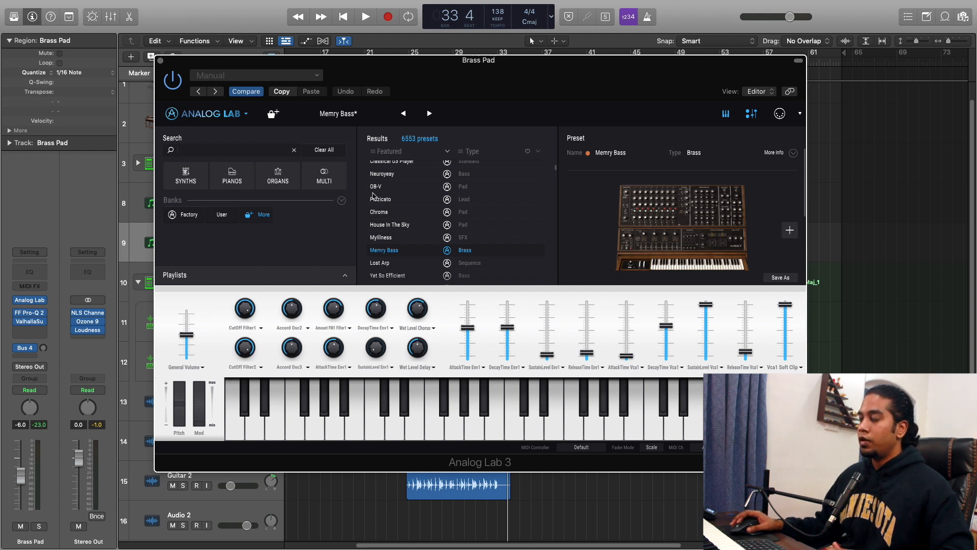
{"action": "left_click_drag", "start_coordinate": [584, 90], "coordinate": [548, 73]}
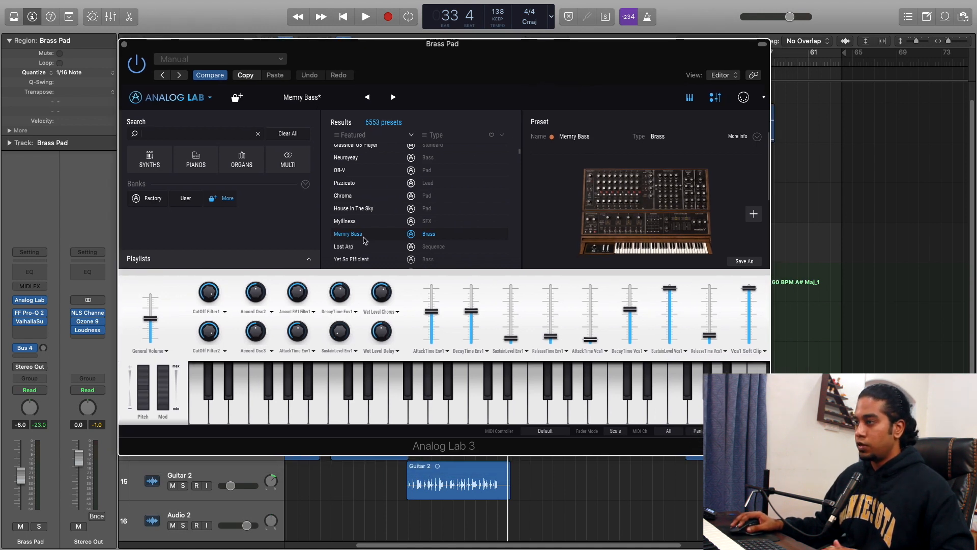
{"action": "scroll", "coordinate": [672, 214], "scroll_direction": "down", "scroll_amount": 1}
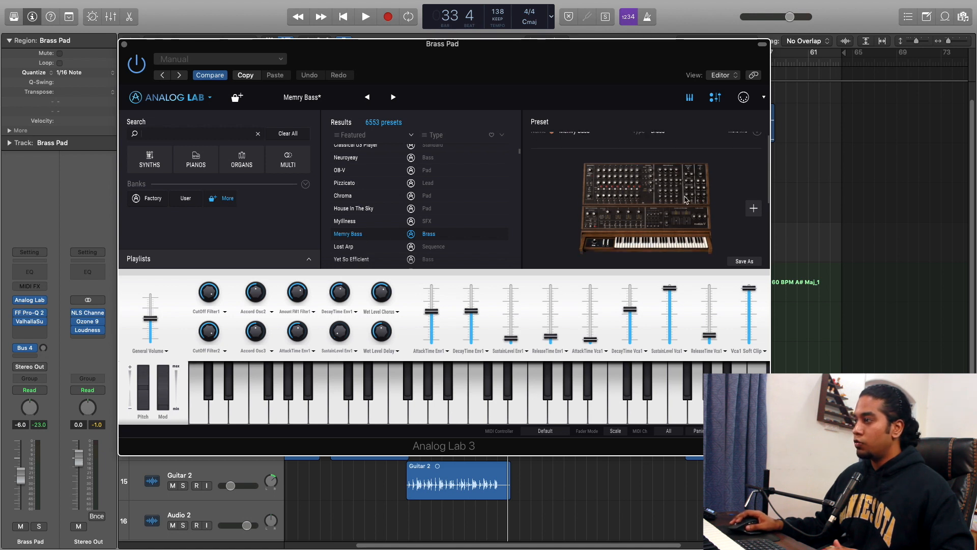
{"action": "scroll", "coordinate": [691, 228], "scroll_direction": "down", "scroll_amount": 1}
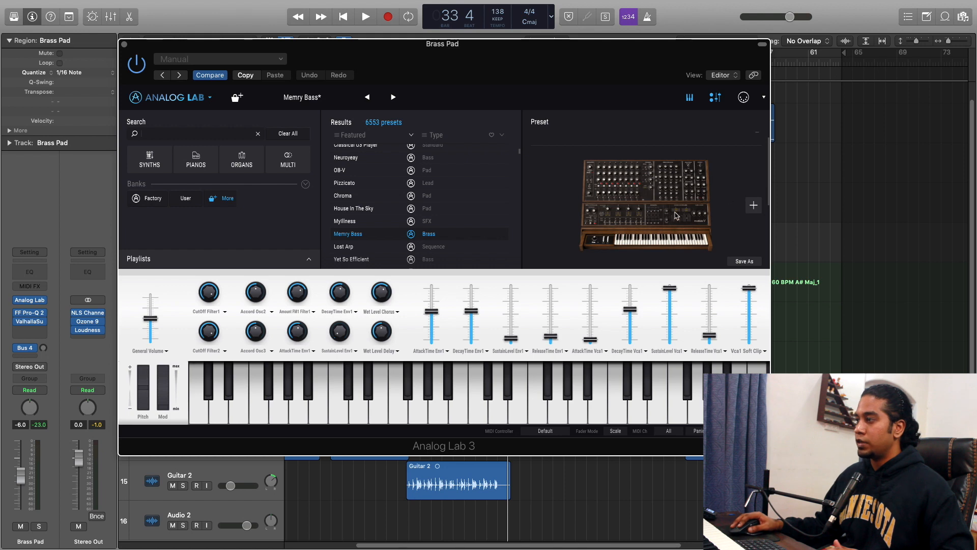
{"action": "left_click", "coordinate": [125, 45]}
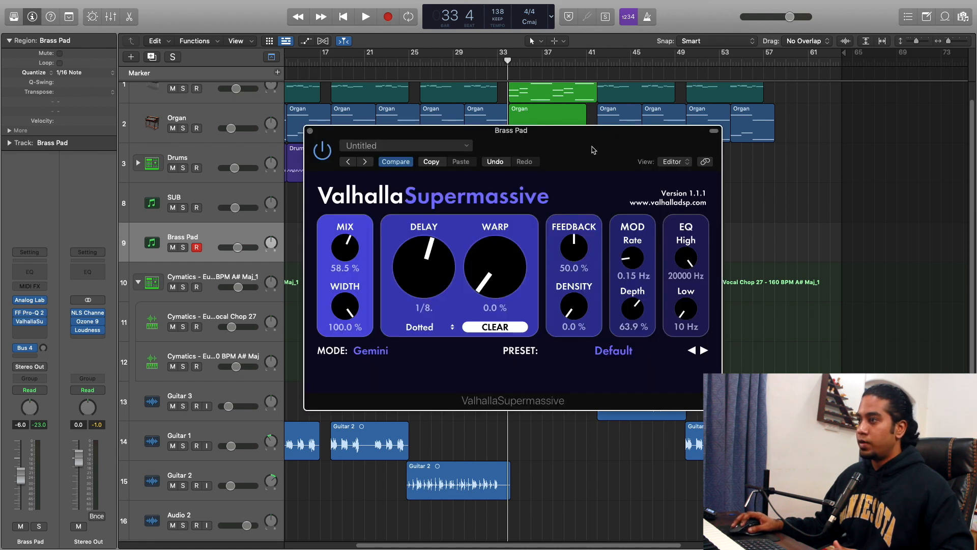
- Check the Brass Pad's ValhallaSupermassive settings, and open its FF Pro-Q 2 equalizer clear of the Brass Pad region
{"action": "left_click_drag", "start_coordinate": [593, 149], "coordinate": [494, 142]}
{"action": "left_click", "coordinate": [213, 123]}
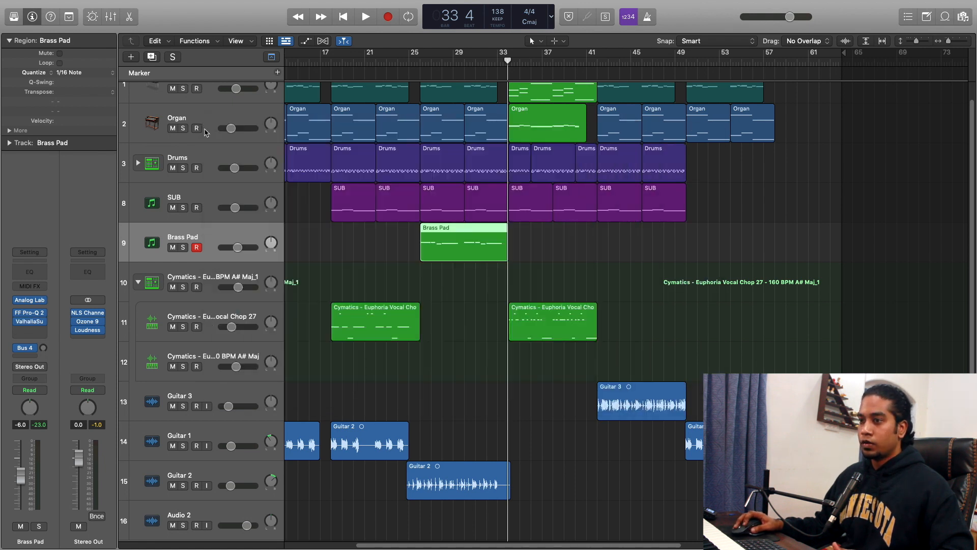
{"action": "left_click", "coordinate": [29, 312]}
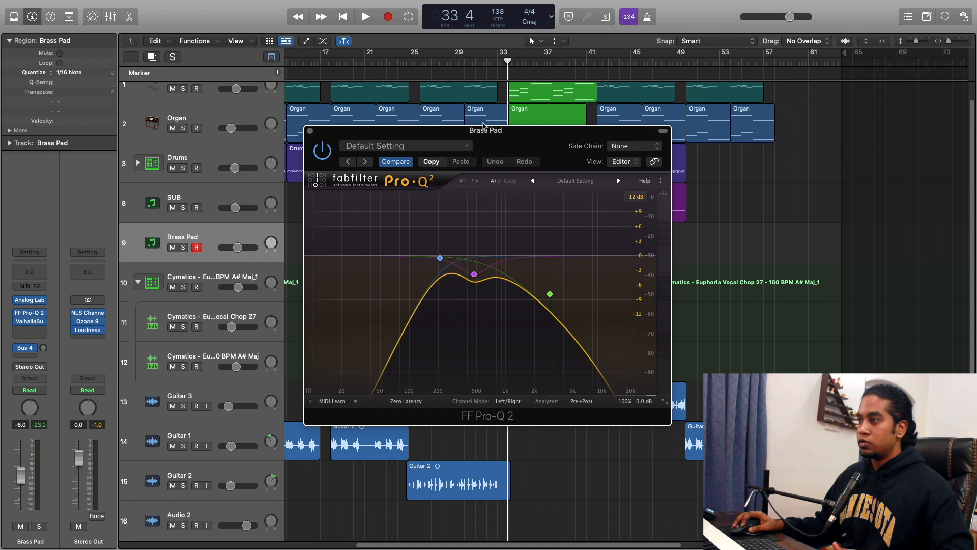
{"action": "left_click_drag", "start_coordinate": [485, 132], "coordinate": [218, 111]}
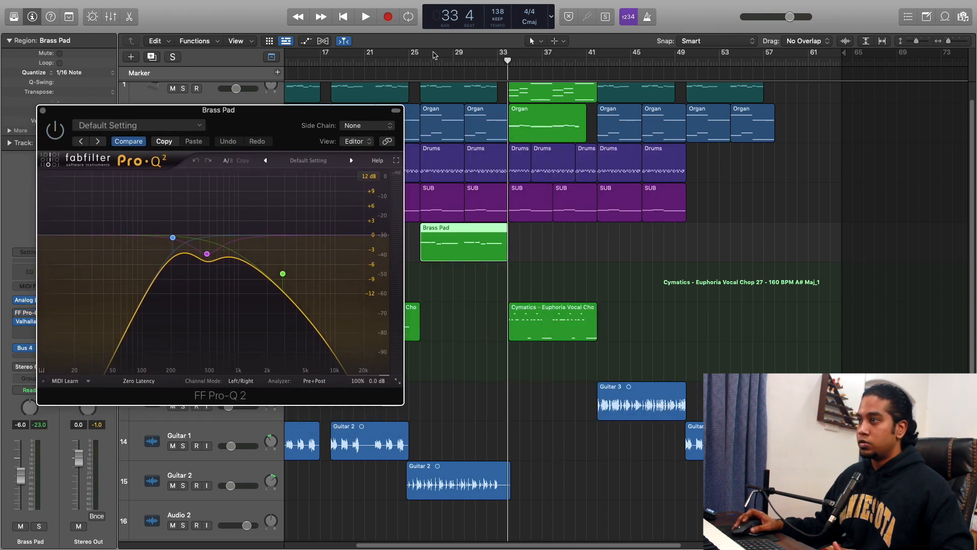
- Solo the Brass Pad and audition its region with FF Pro-Q 2 bypassed
{"action": "left_click", "coordinate": [430, 62]}
{"action": "key", "text": "s"}
{"action": "key", "text": "space"}
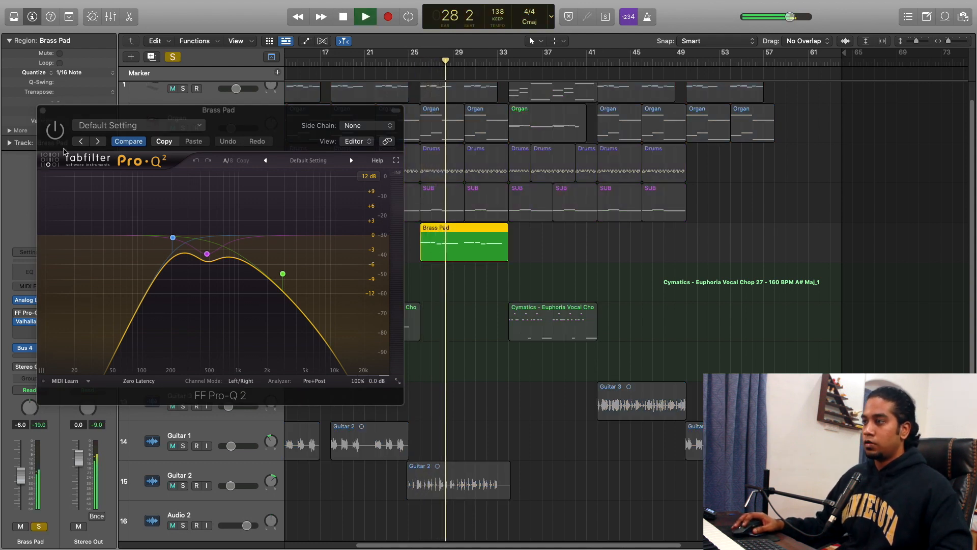
{"action": "key", "text": "space"}
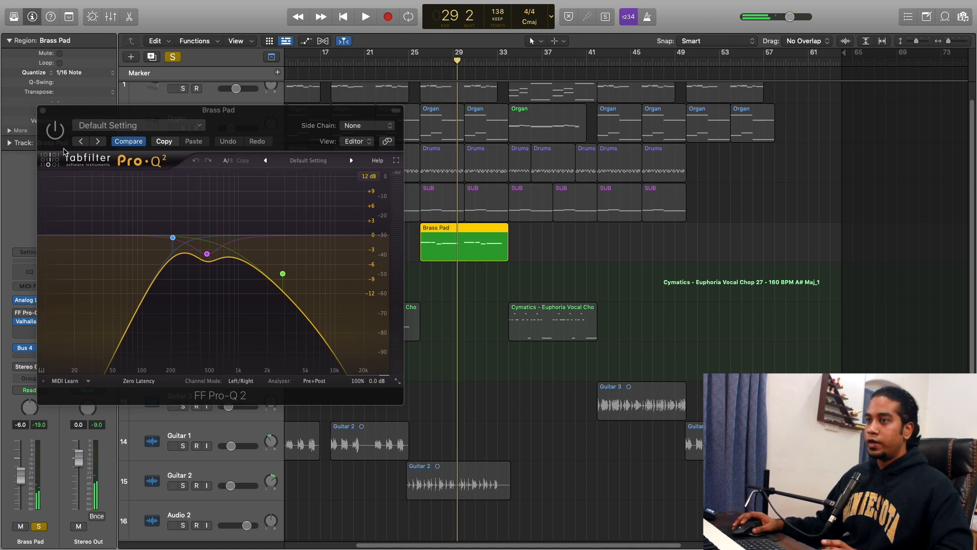
- Re-enable FF Pro-Q 2, audition the soloed Brass Pad from bar 26, hide the plugin window and clear the solo
{"action": "left_click", "coordinate": [60, 131]}
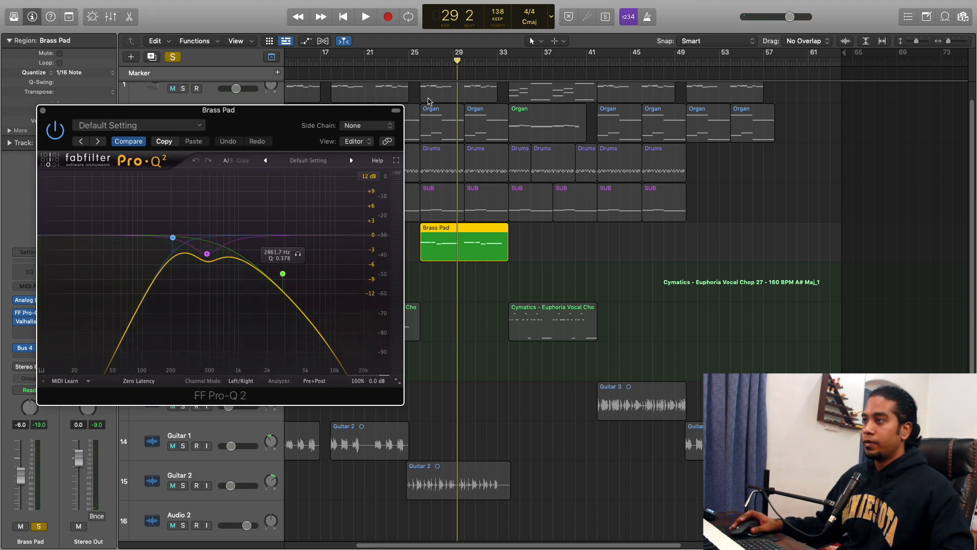
{"action": "left_click", "coordinate": [421, 62]}
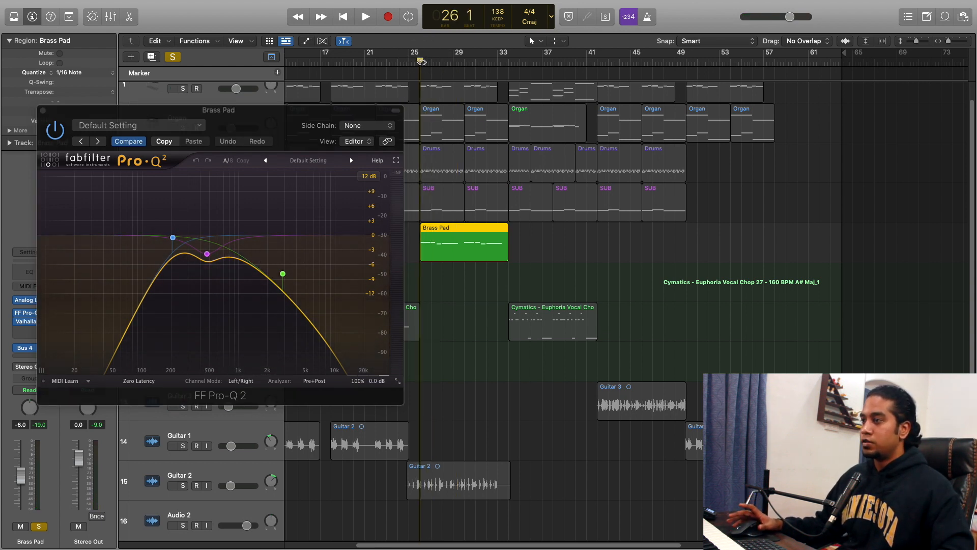
{"action": "key", "text": "space"}
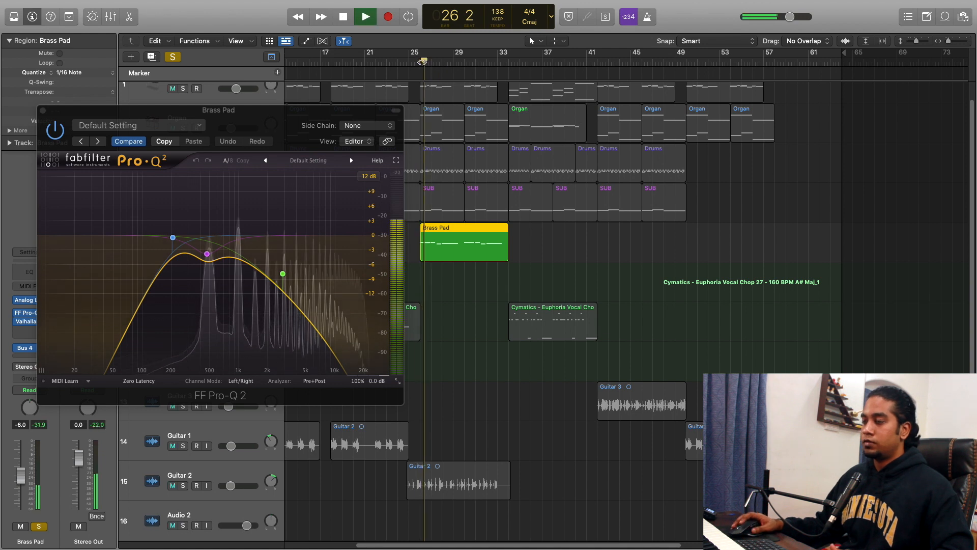
{"action": "key", "text": "v"}
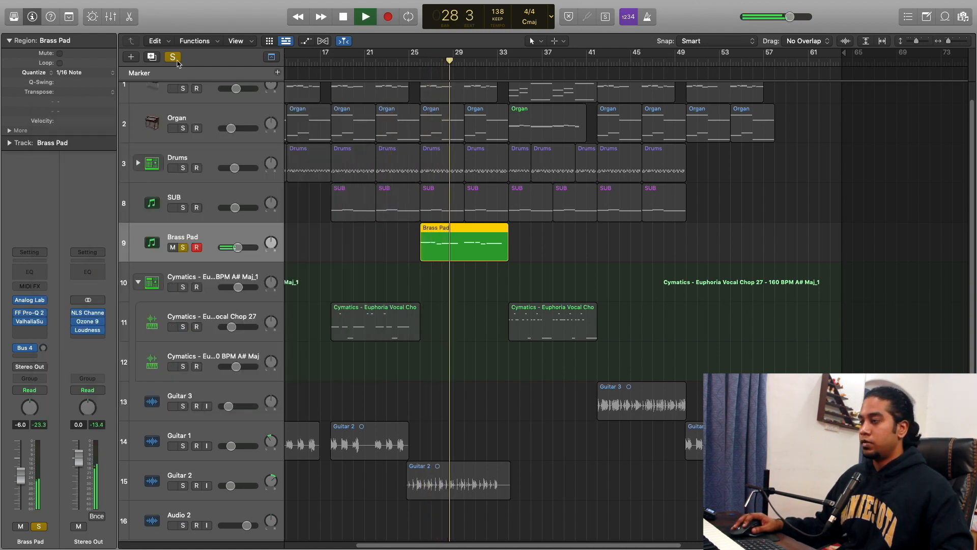
{"action": "key", "text": "space"}
{"action": "left_click", "coordinate": [173, 57]}
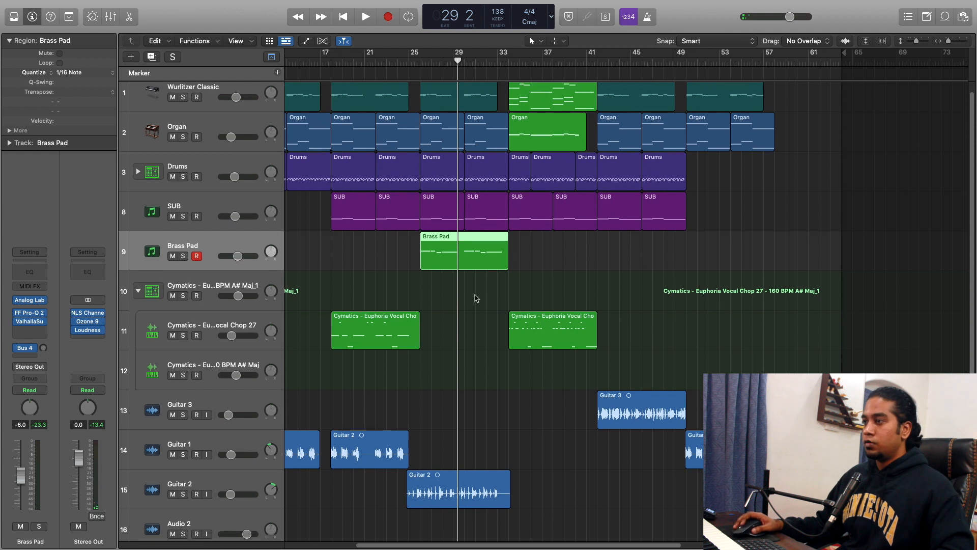
{"action": "scroll", "coordinate": [458, 245], "scroll_direction": "down", "scroll_amount": 1}
{"action": "scroll", "coordinate": [405, 147], "scroll_direction": "down", "scroll_amount": 1}
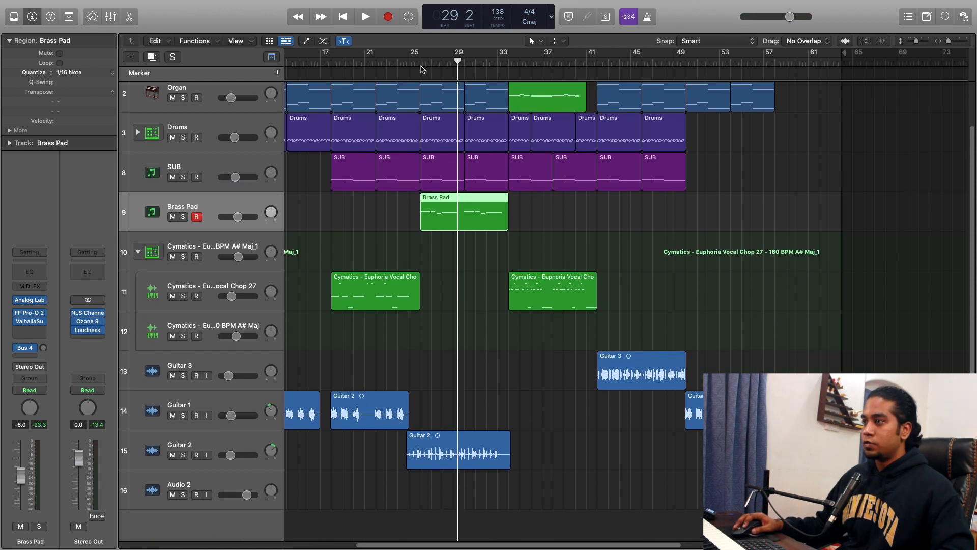
- Solo Guitar 2, audition its region from just before bar 25, clear the solo, and compare the Guitar 1 and Guitar 2 channel settings
{"action": "mouse_move", "coordinate": [421, 69]}
{"action": "left_mouse_down"}
{"action": "mouse_move", "coordinate": [421, 59]}
{"action": "mouse_move", "coordinate": [406, 65]}
{"action": "left_mouse_up"}
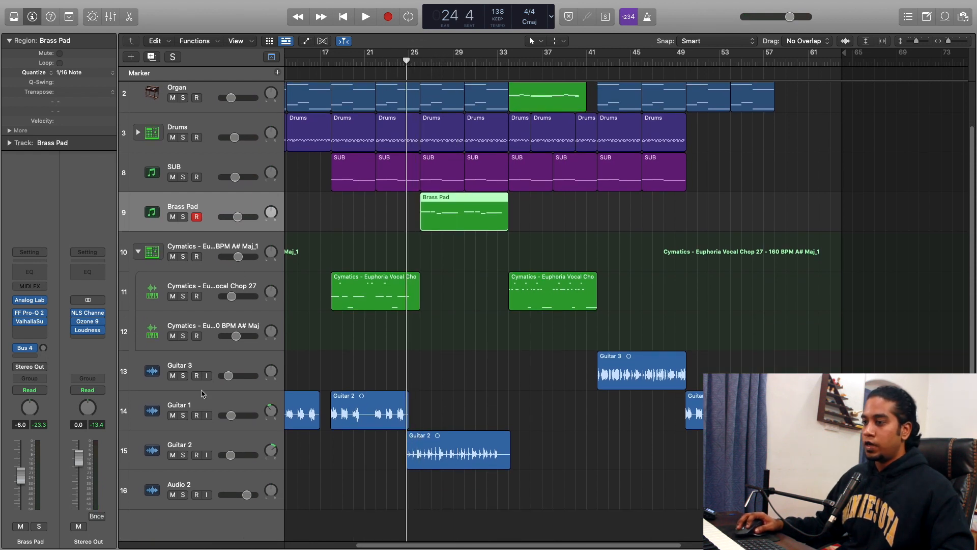
{"action": "left_click", "coordinate": [207, 435]}
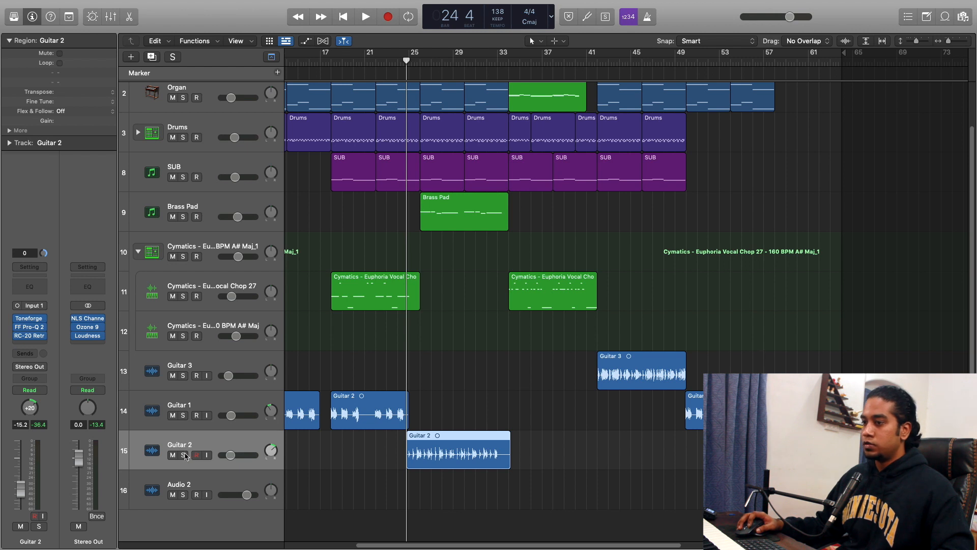
{"action": "left_click", "coordinate": [184, 455]}
{"action": "key", "text": "space"}
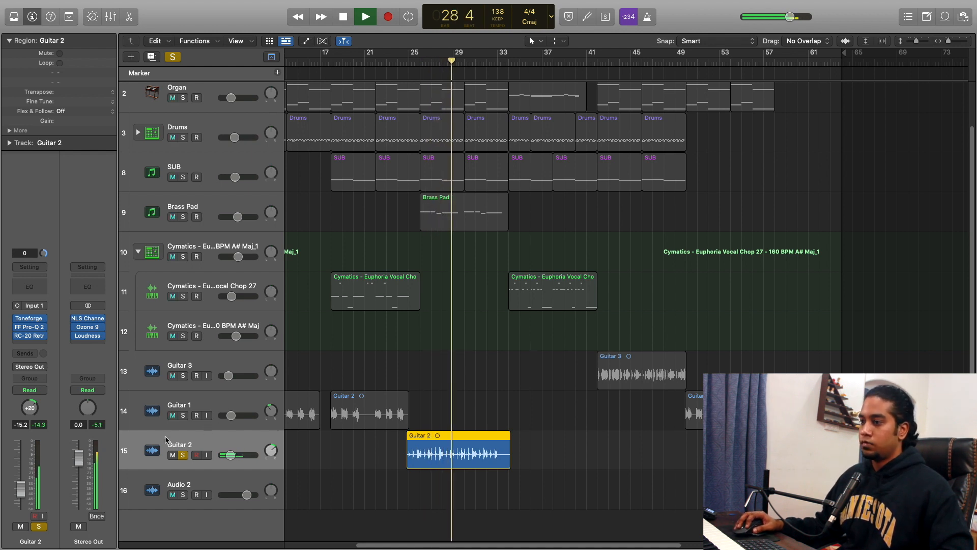
{"action": "key", "text": "space"}
{"action": "left_click", "coordinate": [183, 455]}
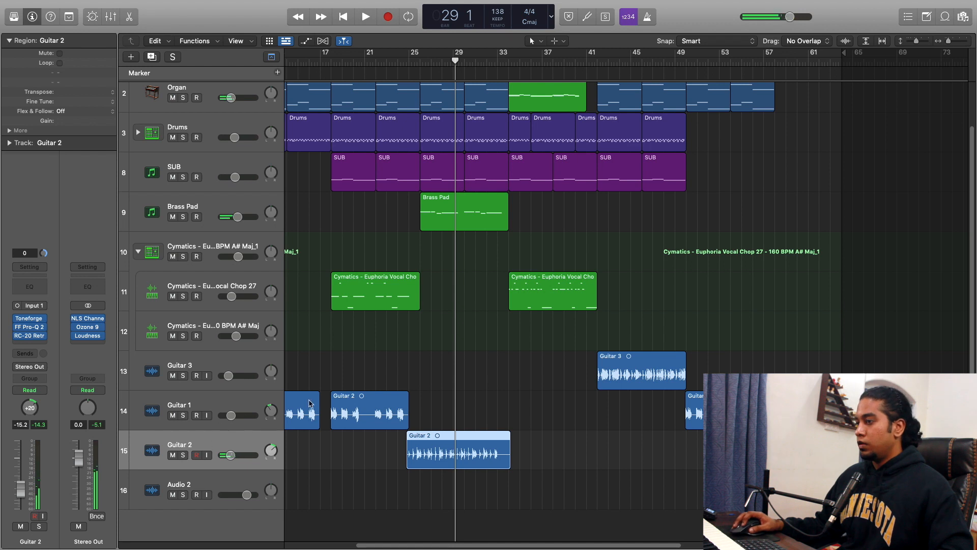
{"action": "left_click", "coordinate": [202, 426]}
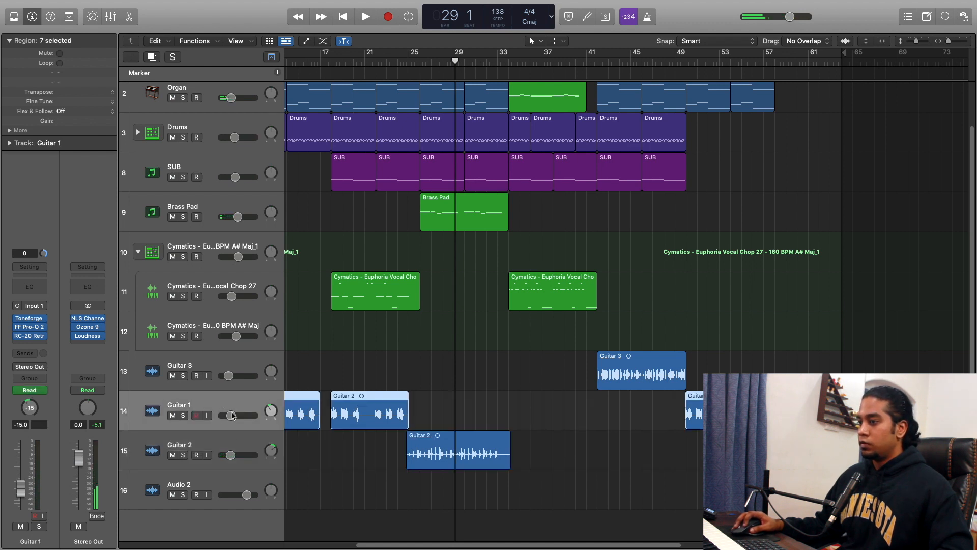
{"action": "left_click", "coordinate": [241, 436]}
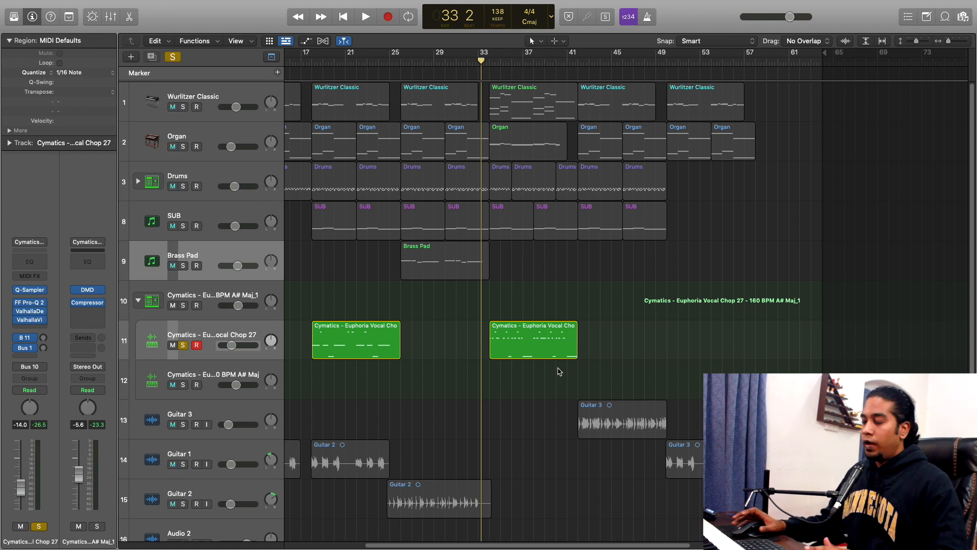
- Audition the second region of the soloed Euphoria Vocal Chop 27 track from bar 34
{"action": "key", "text": "comma"}
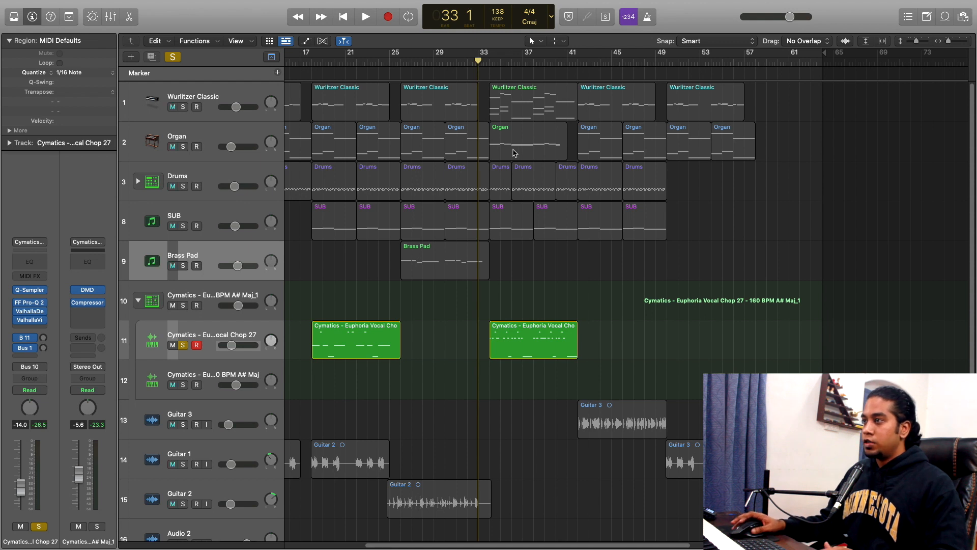
{"action": "left_click_drag", "start_coordinate": [478, 61], "coordinate": [490, 61]}
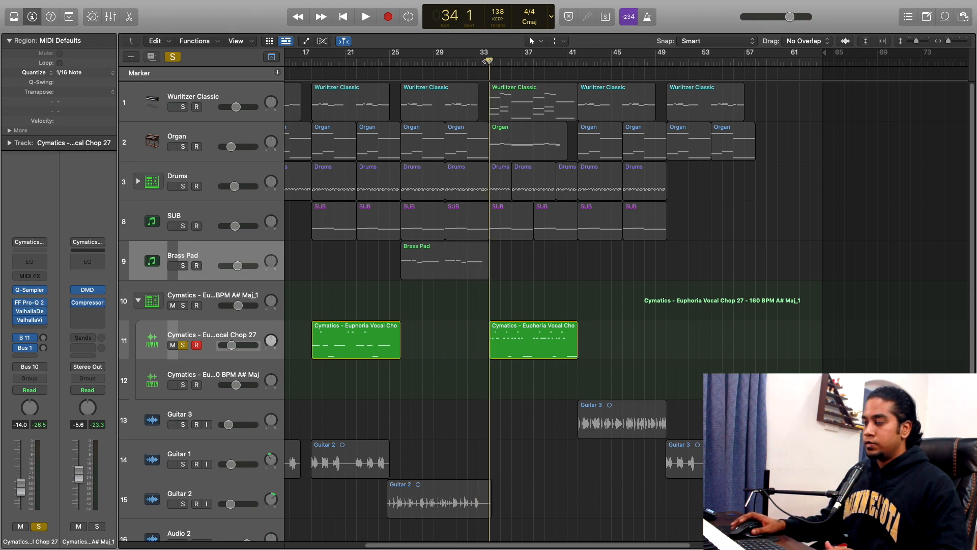
{"action": "key", "text": "space"}
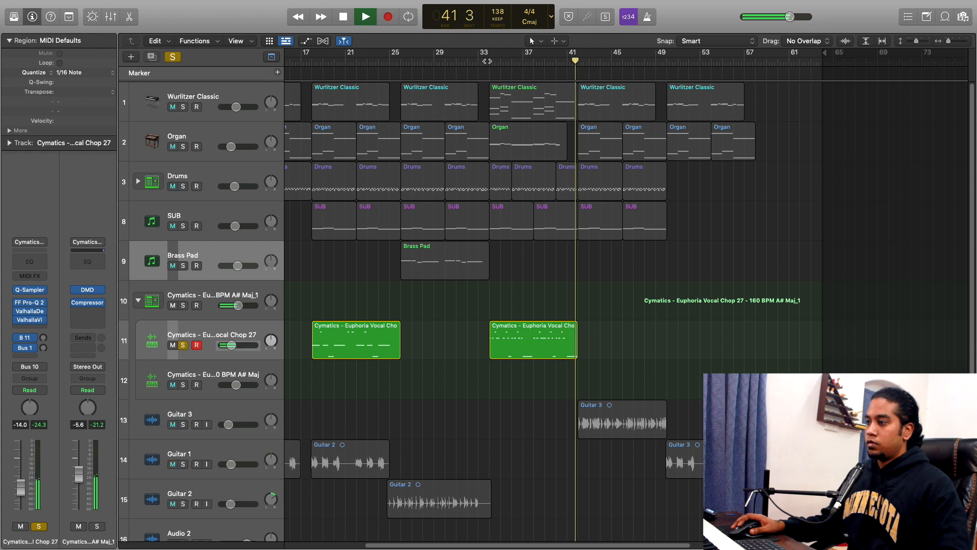
{"action": "key", "text": "space"}
- Select the Euphoria Vocal Chop 27 track, examine its FF Pro-Q 2 equalizer curve, and close the plugin
{"action": "left_click", "coordinate": [220, 326]}
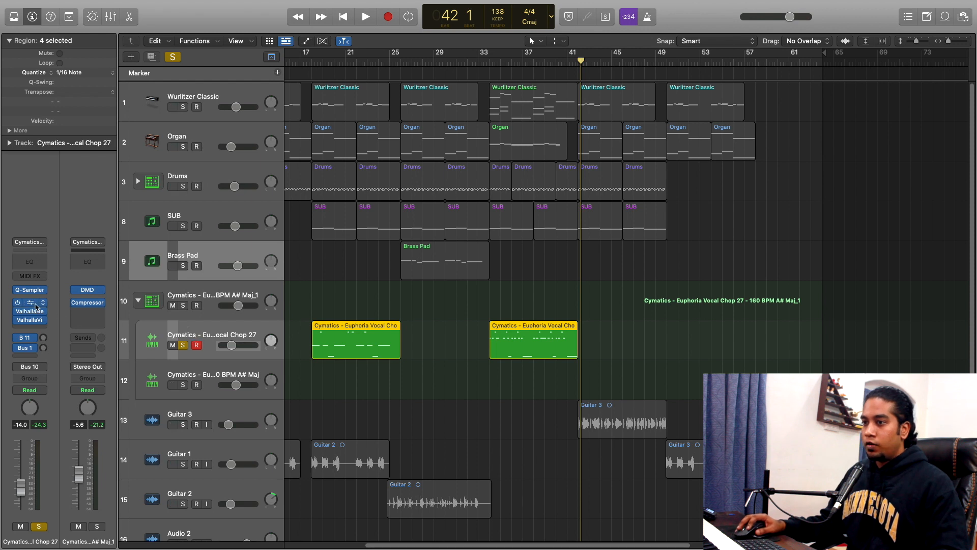
{"action": "left_click", "coordinate": [31, 304]}
{"action": "left_click_drag", "start_coordinate": [512, 145], "coordinate": [547, 115]}
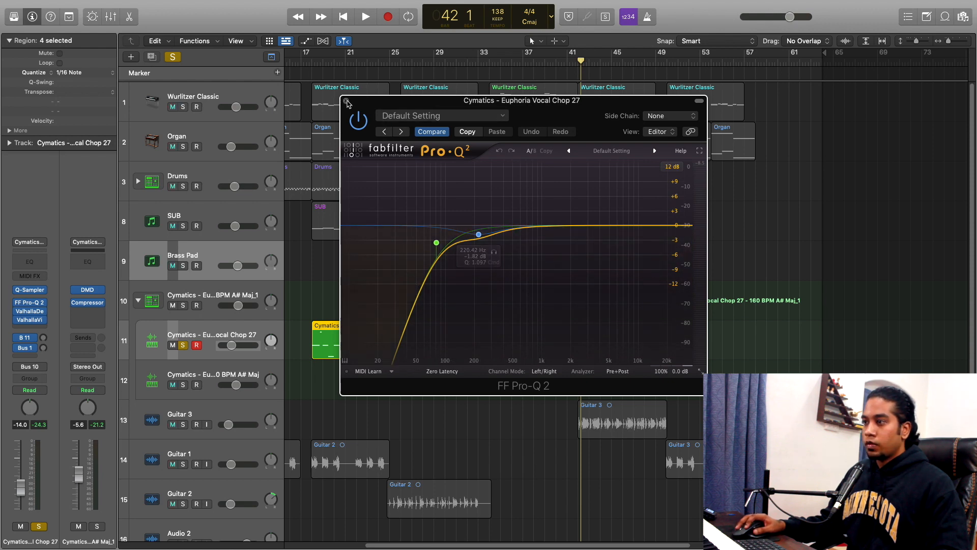
{"action": "left_click", "coordinate": [346, 99]}
- Examine the vocal chop's ValhallaDelay and ValhallaVintageVerb settings, closing each plugin window
{"action": "left_click", "coordinate": [32, 312]}
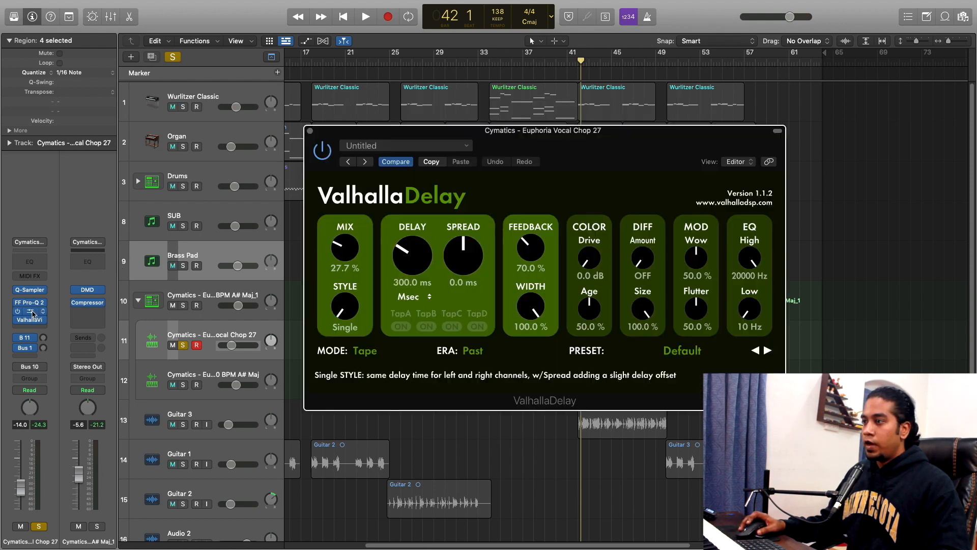
{"action": "left_click_drag", "start_coordinate": [525, 152], "coordinate": [434, 139]}
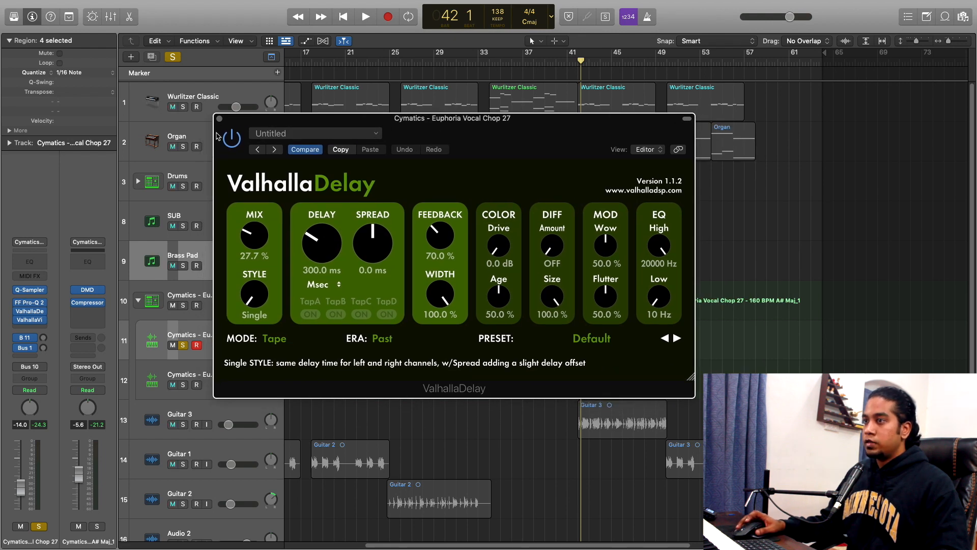
{"action": "left_click", "coordinate": [220, 119]}
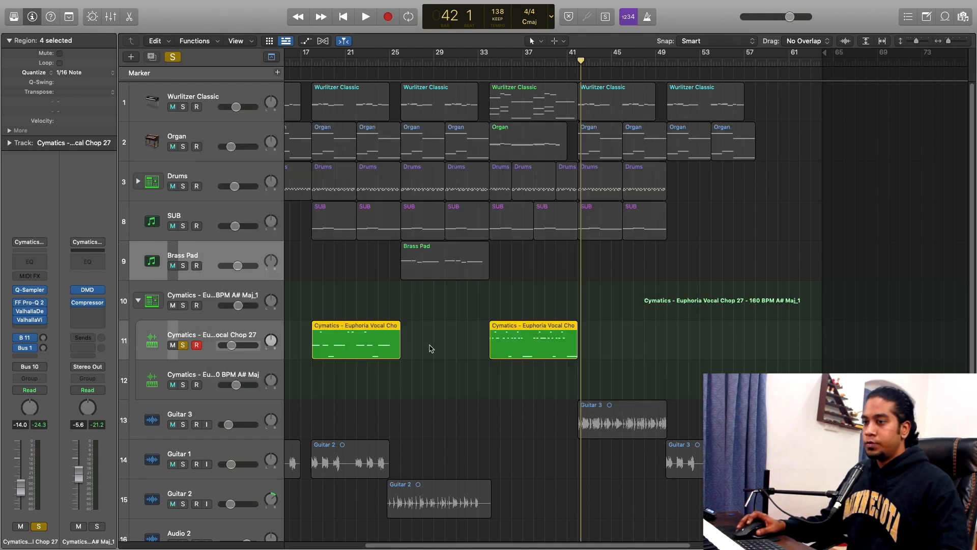
{"action": "left_click", "coordinate": [32, 320]}
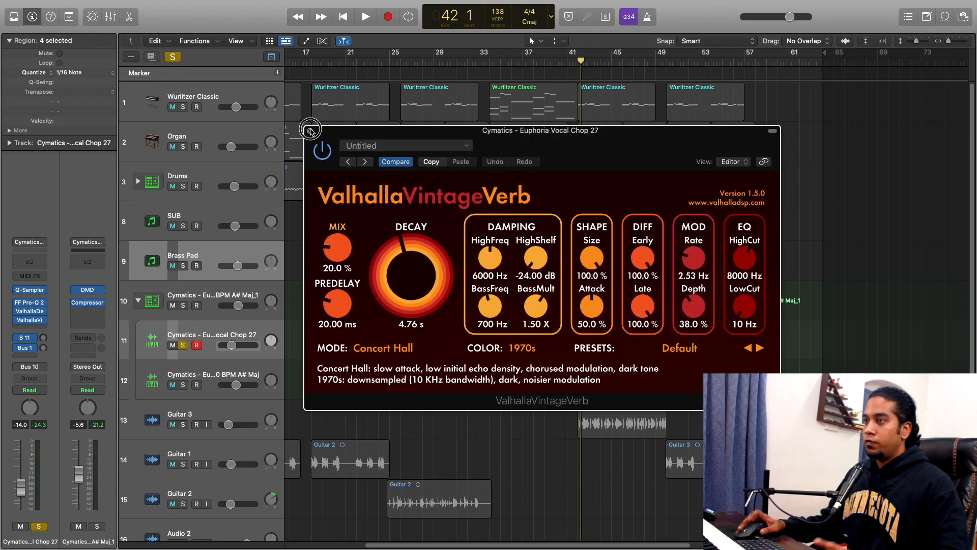
{"action": "left_click", "coordinate": [309, 130]}
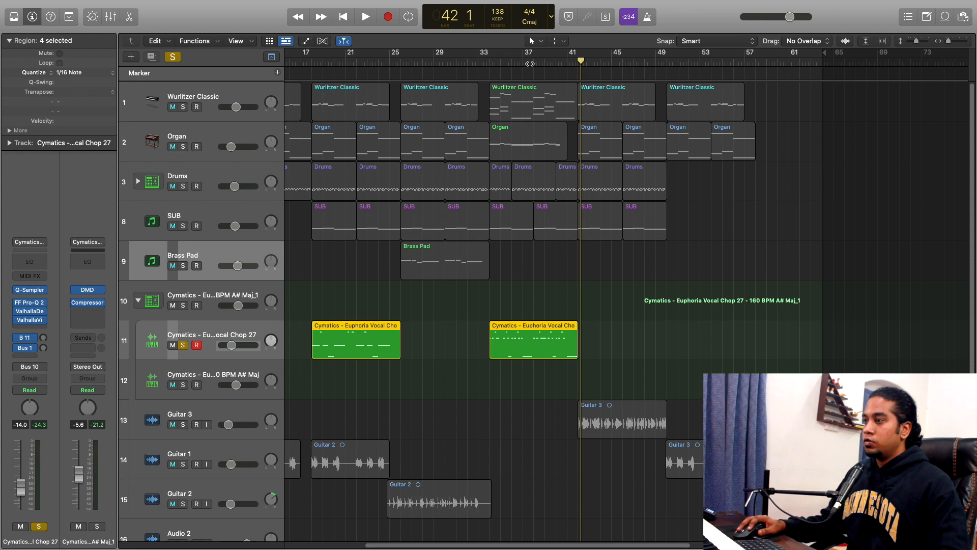
- Audition the full arrangement from bar 42, where the Guitar 3 region begins
{"action": "left_click_drag", "start_coordinate": [530, 64], "coordinate": [488, 66]}
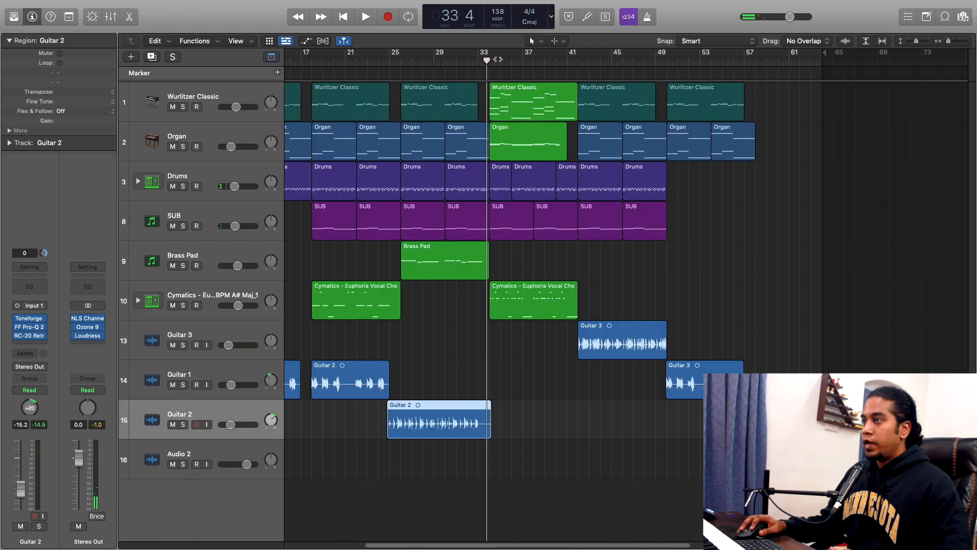
{"action": "left_click_drag", "start_coordinate": [488, 61], "coordinate": [575, 73]}
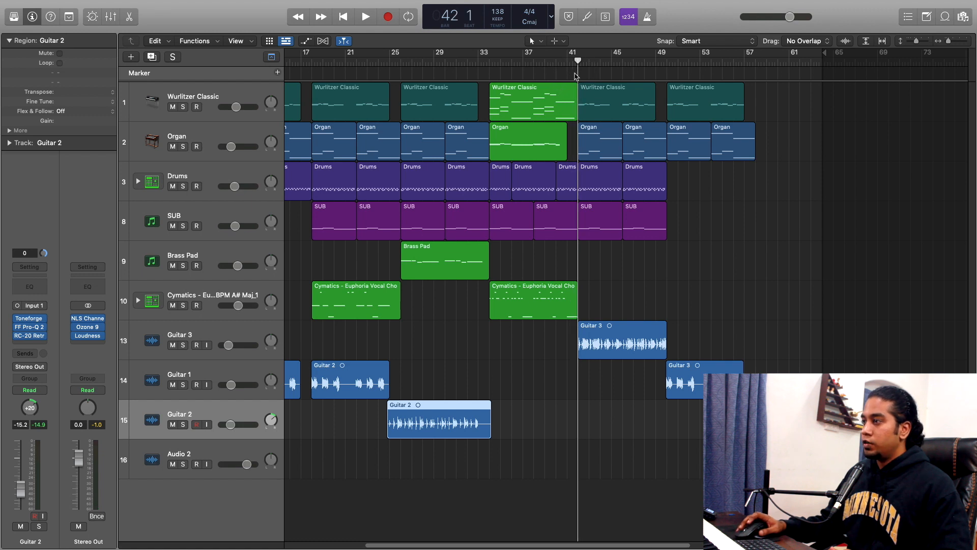
{"action": "key", "text": "space"}
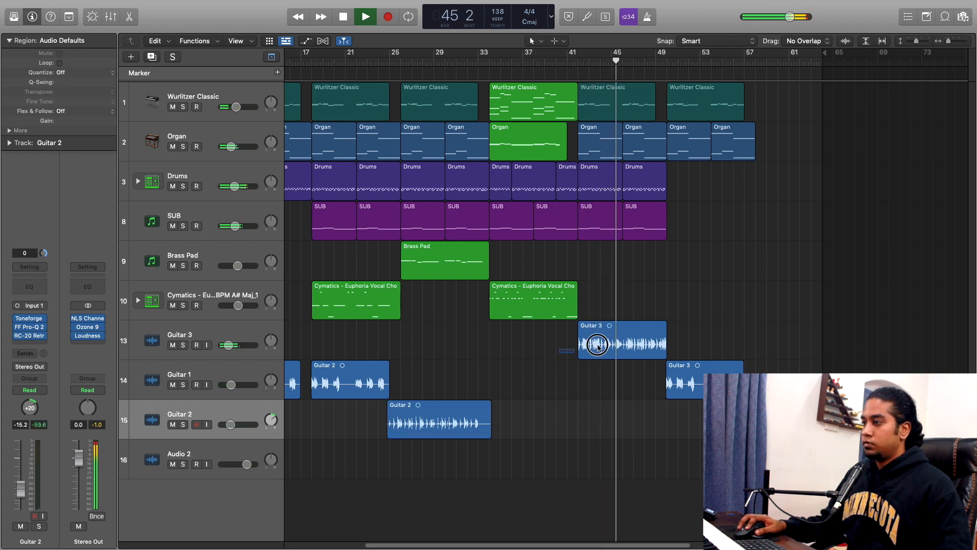
{"action": "left_click", "coordinate": [637, 346]}
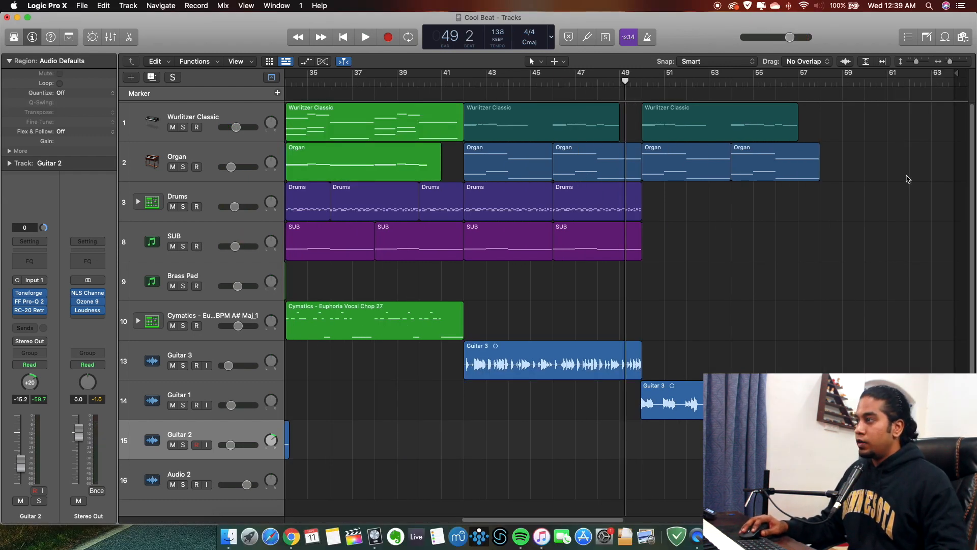
- Highlight the closing Wurlitzer, Organ and Guitar 3 regions and compare them with the section starting around bar 10
{"action": "left_click_drag", "start_coordinate": [820, 125], "coordinate": [715, 125]}
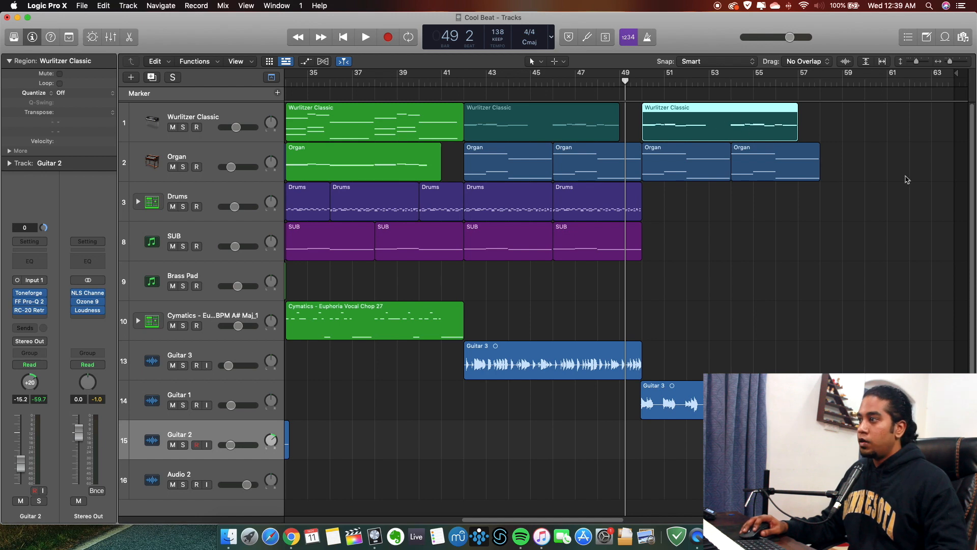
{"action": "left_click_drag", "start_coordinate": [893, 171], "coordinate": [719, 174]}
{"action": "left_click_drag", "start_coordinate": [820, 326], "coordinate": [677, 432]}
{"action": "scroll", "coordinate": [688, 356], "scroll_direction": "left", "scroll_amount": 10}
{"action": "scroll", "coordinate": [688, 356], "scroll_direction": "left", "scroll_amount": 8}
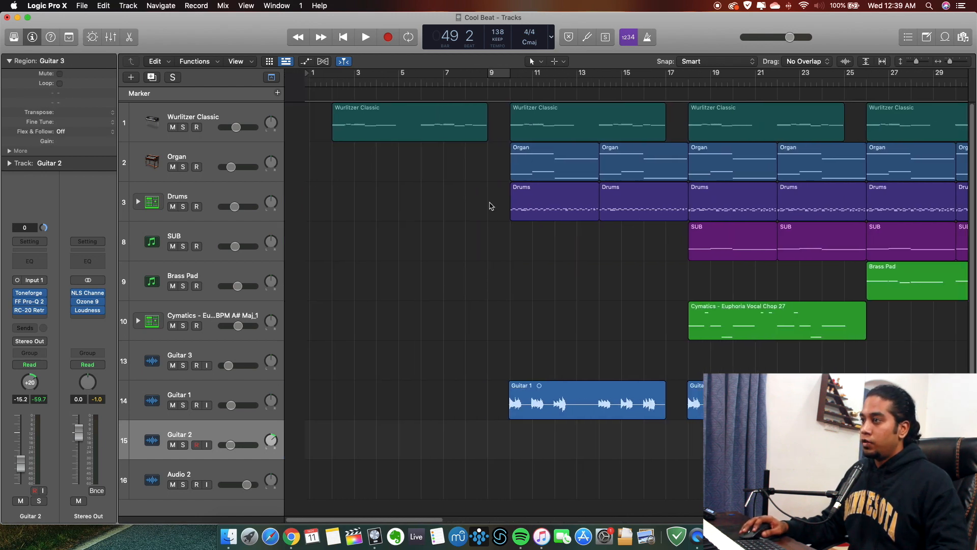
{"action": "left_click_drag", "start_coordinate": [517, 80], "coordinate": [486, 80]}
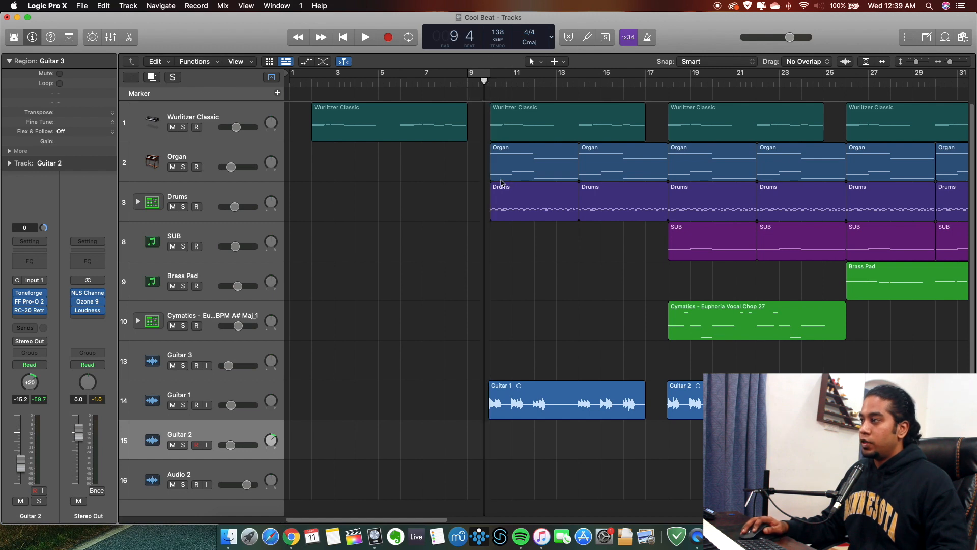
- Audition the closing section from bar 50 with all tracks unsoloed
{"action": "scroll", "coordinate": [501, 182], "scroll_direction": "right", "scroll_amount": 15}
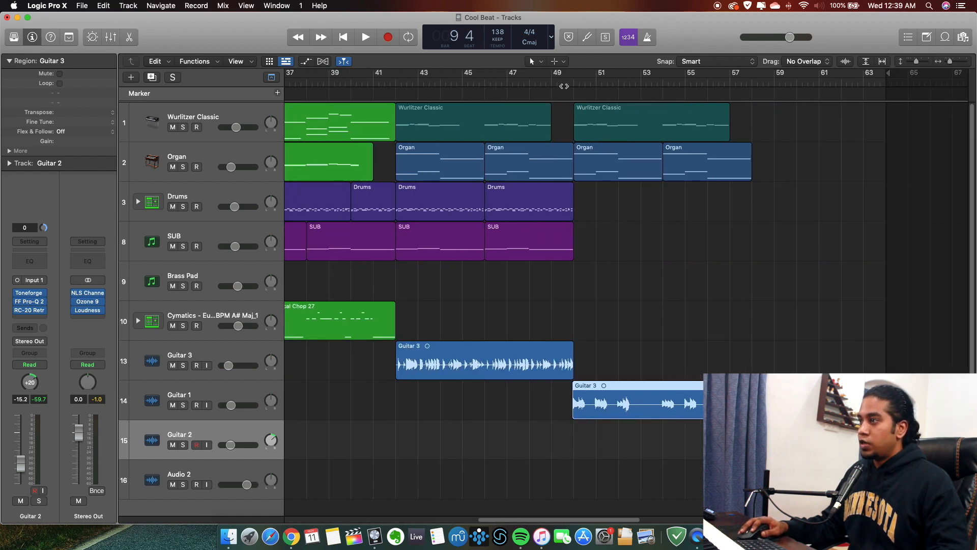
{"action": "left_click", "coordinate": [574, 82]}
{"action": "key", "text": "space"}
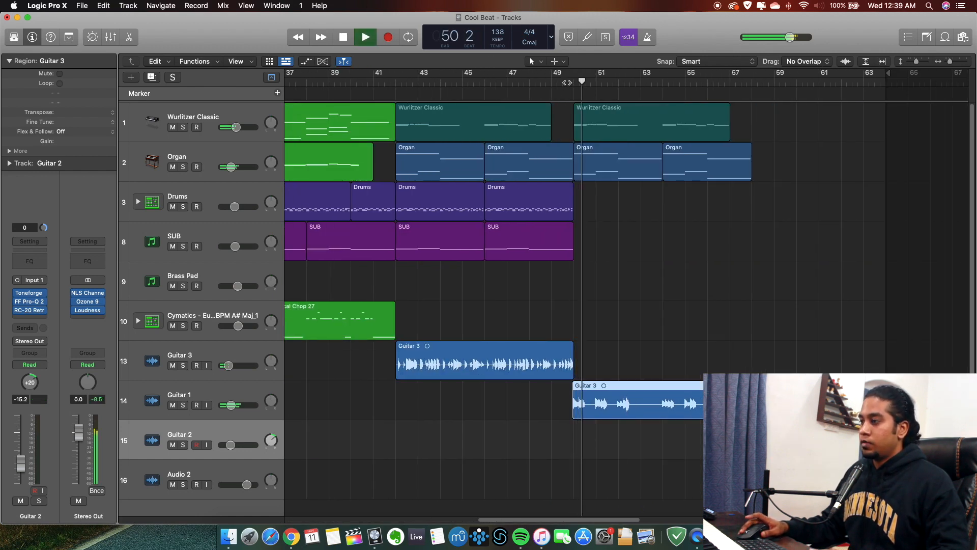